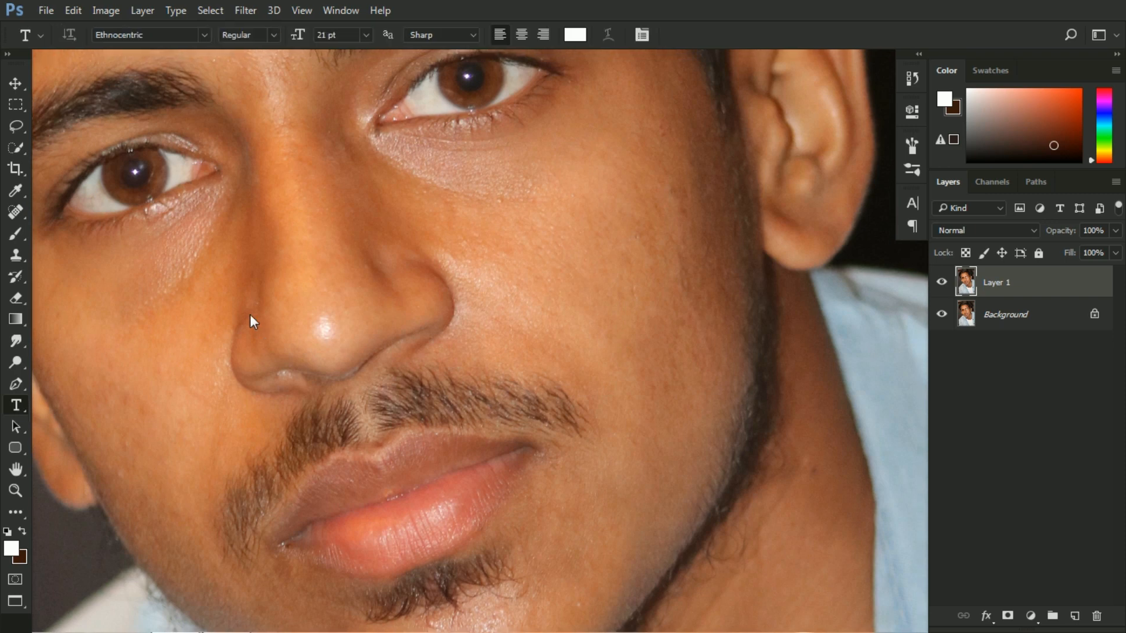
- Heal the blemishes on the lower cheek of Layer 1 with the Spot Healing Brush at size 30
{"action": "scroll", "coordinate": [250, 315], "scroll_direction": "down", "scroll_amount": 2}
{"action": "left_click", "coordinate": [16, 211]}
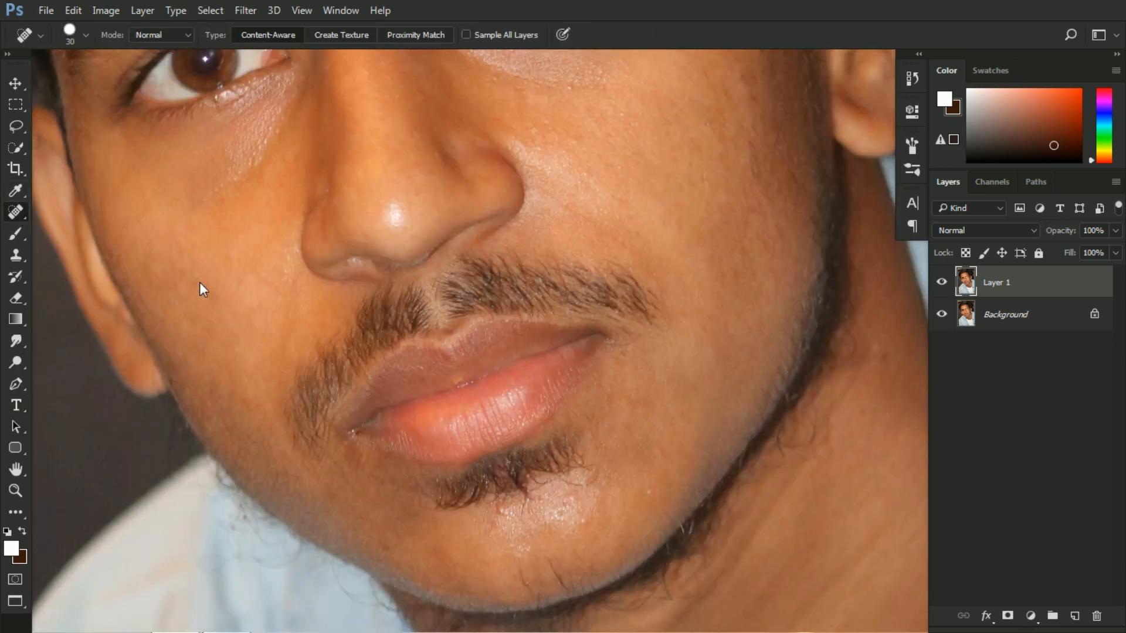
{"action": "scroll", "coordinate": [604, 332], "scroll_direction": "up", "scroll_amount": 3}
{"action": "scroll", "coordinate": [604, 331], "scroll_direction": "right", "scroll_amount": 3}
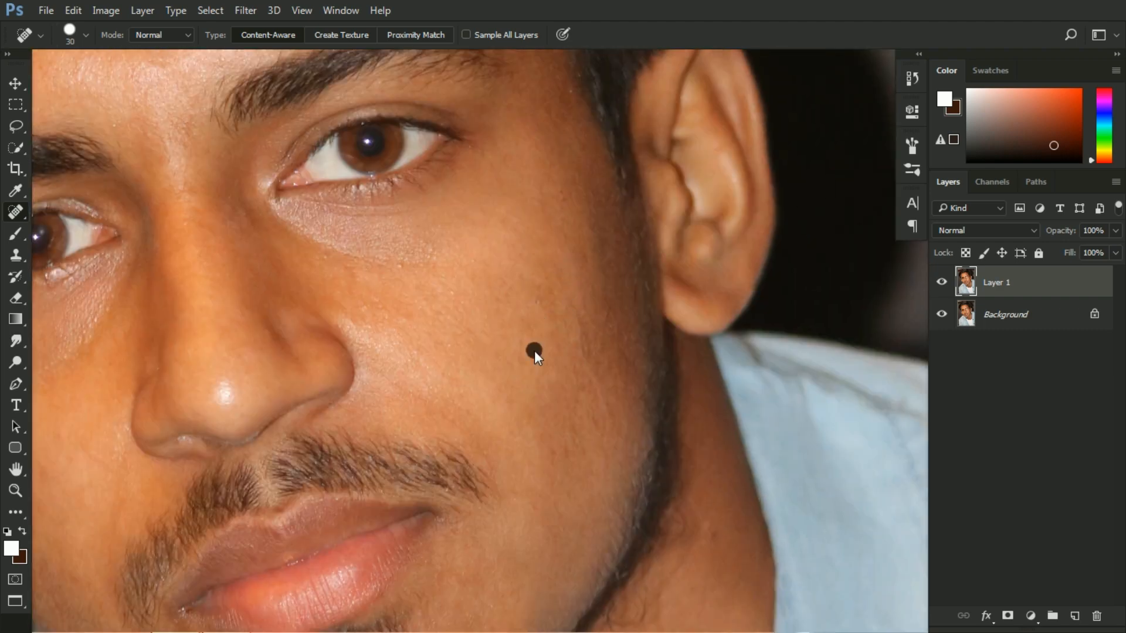
{"action": "left_click_drag", "start_coordinate": [602, 432], "coordinate": [572, 458]}
{"action": "scroll", "coordinate": [570, 286], "scroll_direction": "up", "scroll_amount": 5}
{"action": "scroll", "coordinate": [570, 286], "scroll_direction": "left", "scroll_amount": 4}
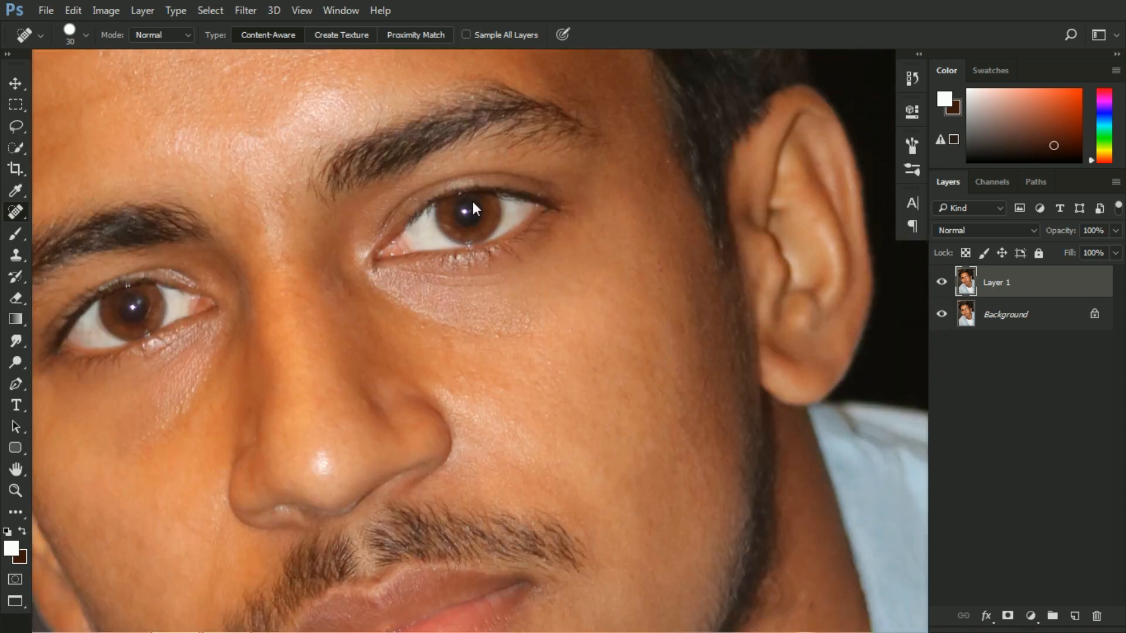
- Heal the small spots on the forehead, and compare the portrait with Layer 1 hidden and shown
{"action": "left_click", "coordinate": [506, 193]}
{"action": "left_click", "coordinate": [241, 234]}
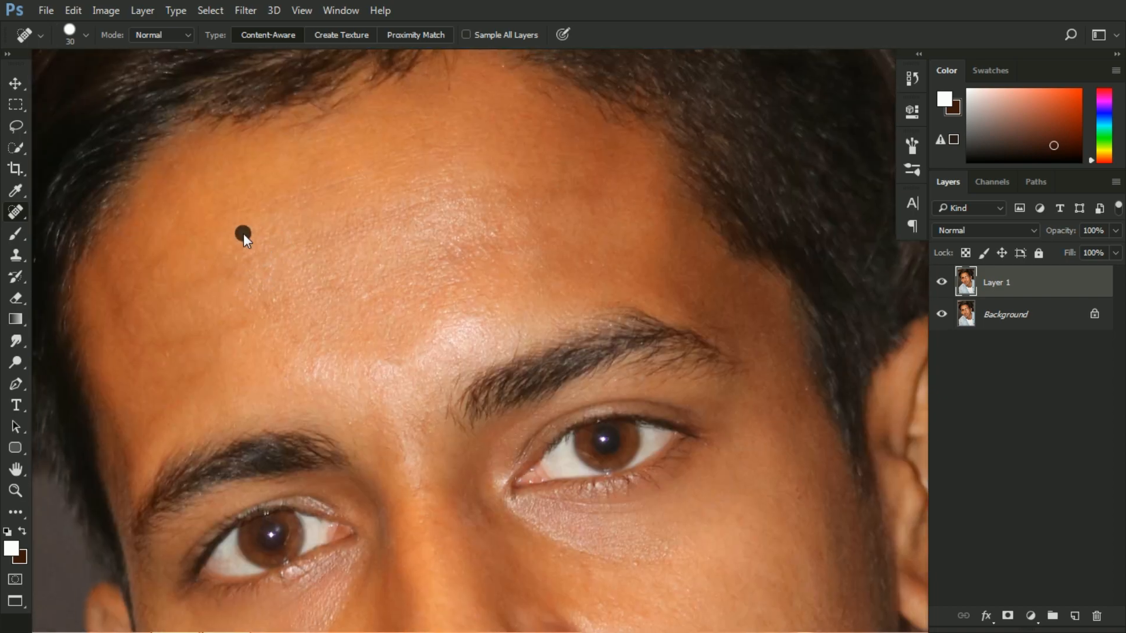
{"action": "left_click", "coordinate": [491, 233]}
{"action": "scroll", "coordinate": [447, 200], "scroll_direction": "down", "scroll_amount": 5}
{"action": "scroll", "coordinate": [463, 205], "scroll_direction": "right", "scroll_amount": 4}
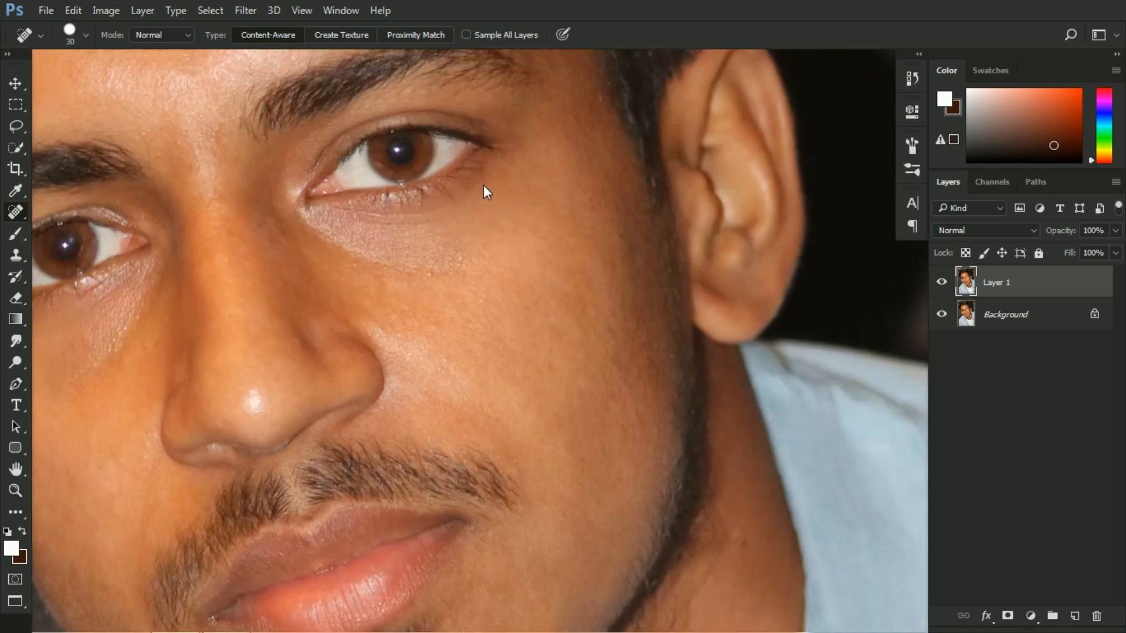
{"action": "left_click", "coordinate": [942, 282]}
{"action": "left_click", "coordinate": [942, 282]}
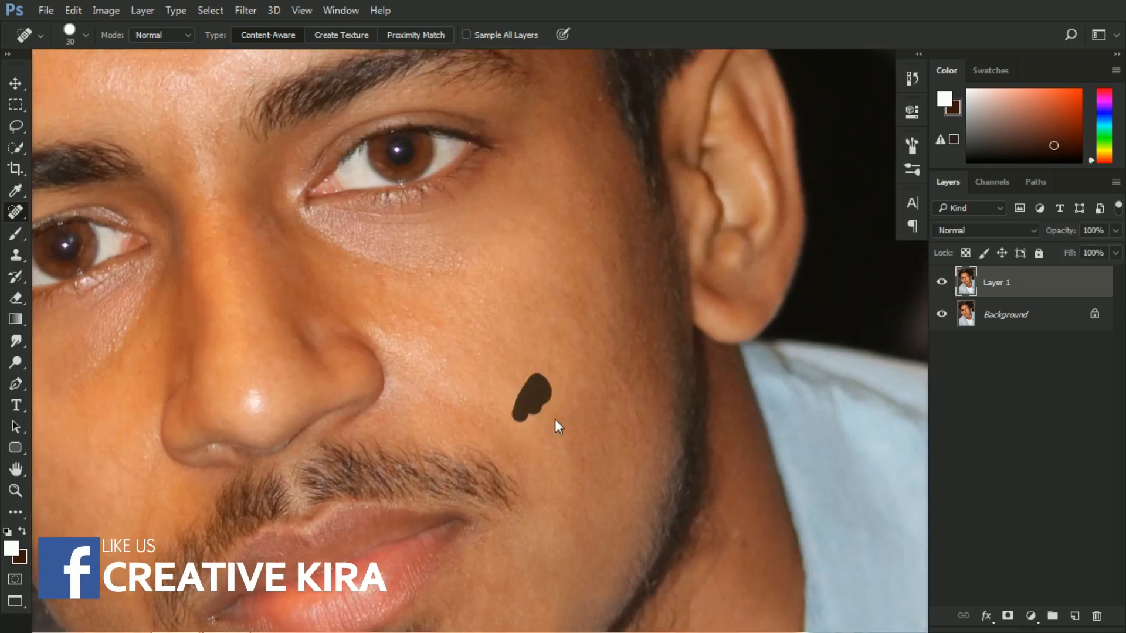
- Heal the remaining blotches on the cheek between the nose and the ear, reducing the Spot Healing Brush size to 20
{"action": "left_click", "coordinate": [573, 293]}
{"action": "scroll", "coordinate": [576, 292], "scroll_direction": "up", "scroll_amount": 2}
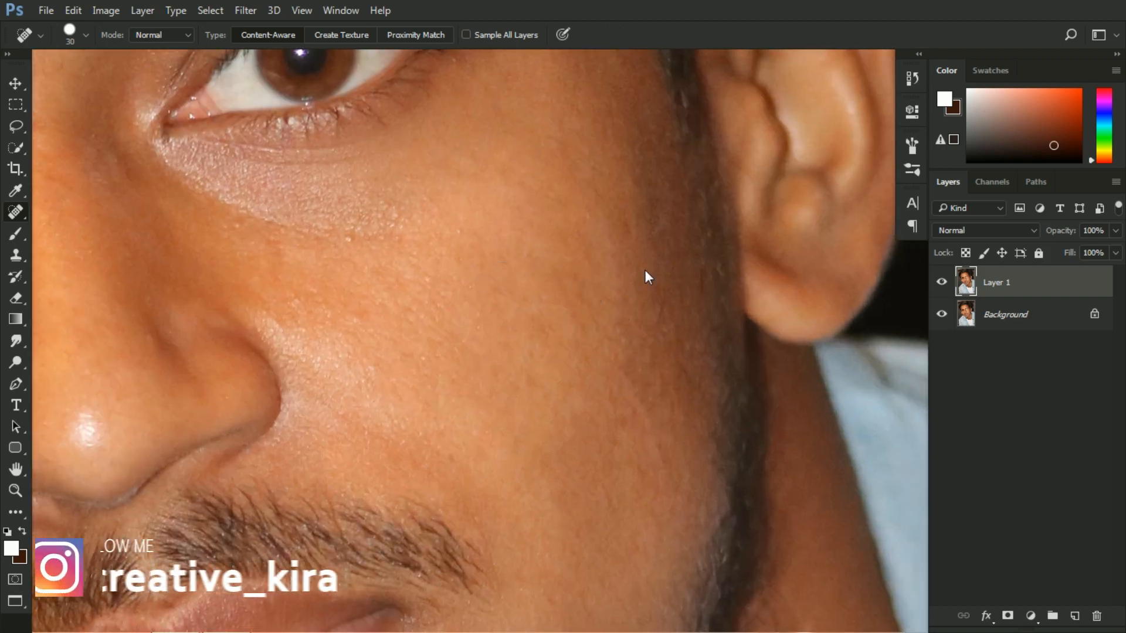
{"action": "key", "text": "bracketleft"}
{"action": "left_click_drag", "start_coordinate": [573, 296], "coordinate": [575, 311]}
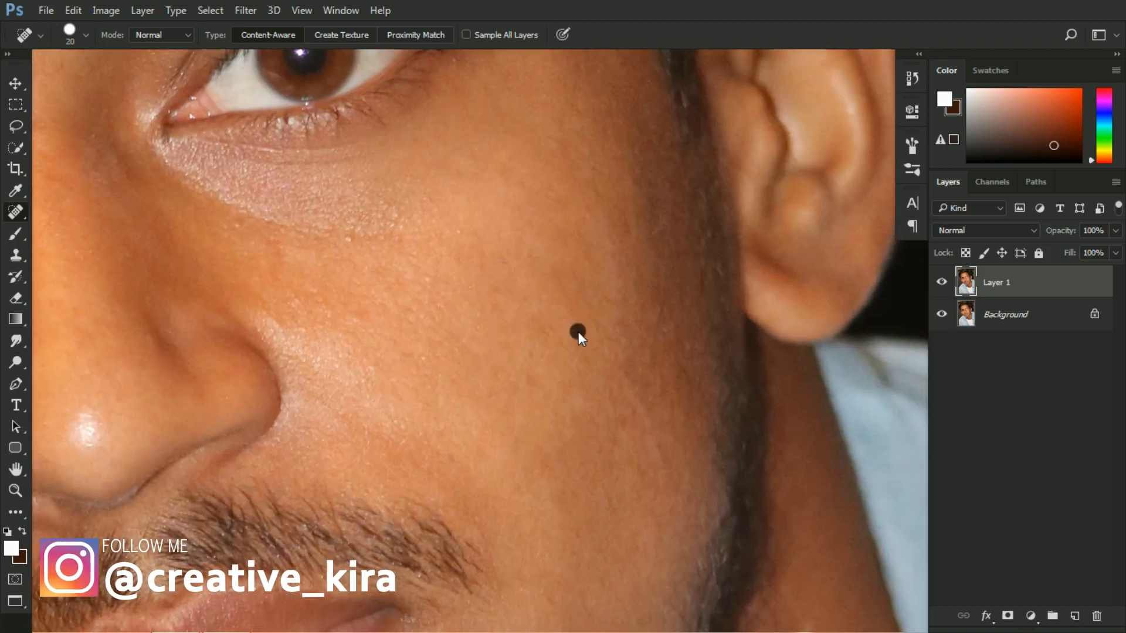
{"action": "scroll", "coordinate": [530, 449], "scroll_direction": "down", "scroll_amount": 5}
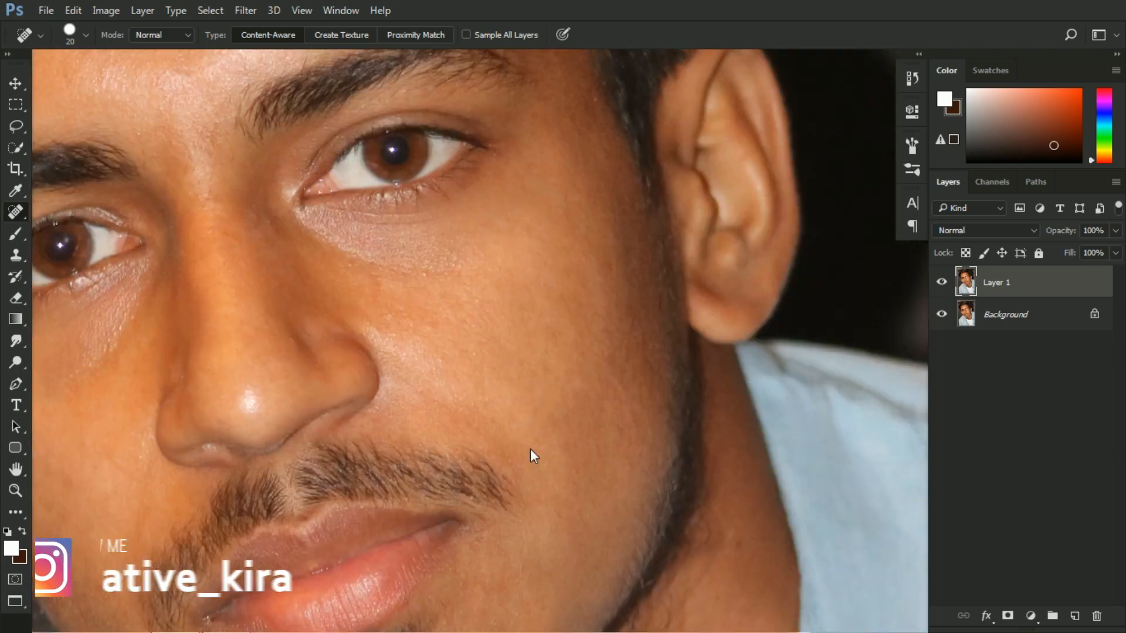
{"action": "scroll", "coordinate": [405, 267], "scroll_direction": "up", "scroll_amount": 5}
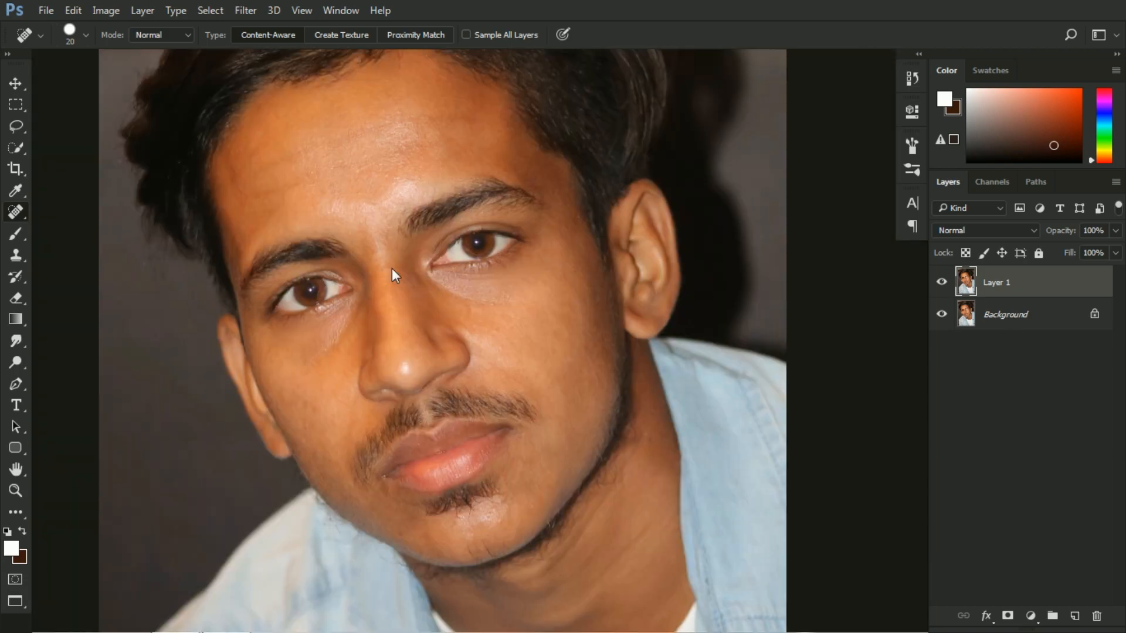
- Heal the dark patches on the forehead beside the hairline, enlarging the Spot Healing Brush to size 45
{"action": "scroll", "coordinate": [289, 294], "scroll_direction": "up", "scroll_amount": 3}
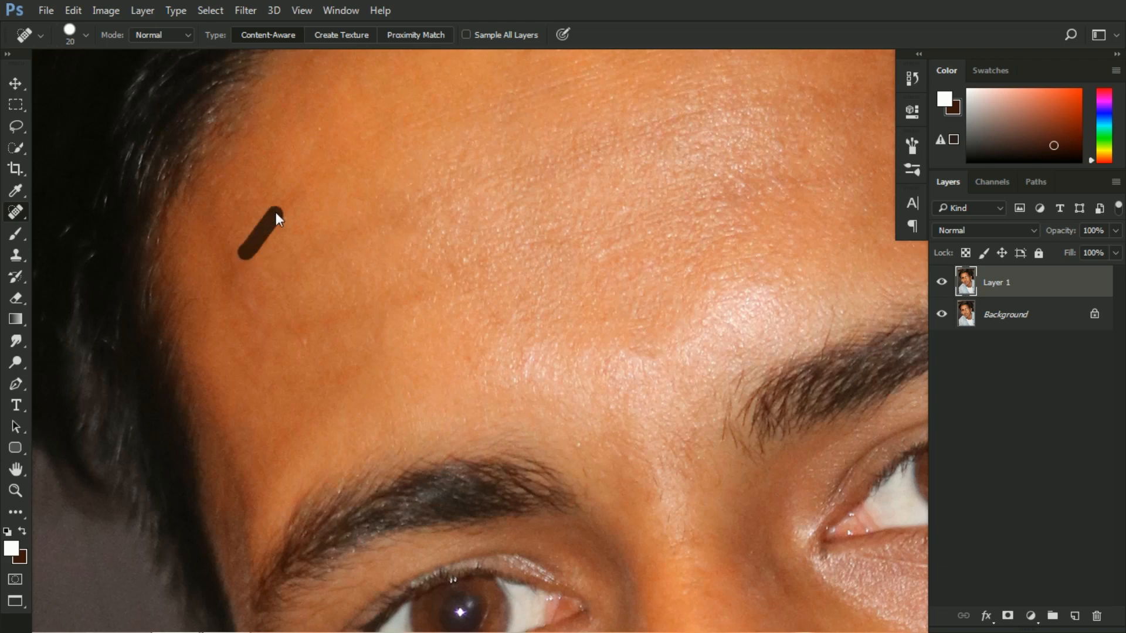
{"action": "left_click_drag", "start_coordinate": [276, 212], "coordinate": [240, 273]}
{"action": "key", "text": "bracketright"}
{"action": "key", "text": "bracketright"}
{"action": "key", "text": "bracketright"}
{"action": "key", "text": "bracketright"}
{"action": "key", "text": "bracketright"}
{"action": "left_click", "coordinate": [244, 304]}
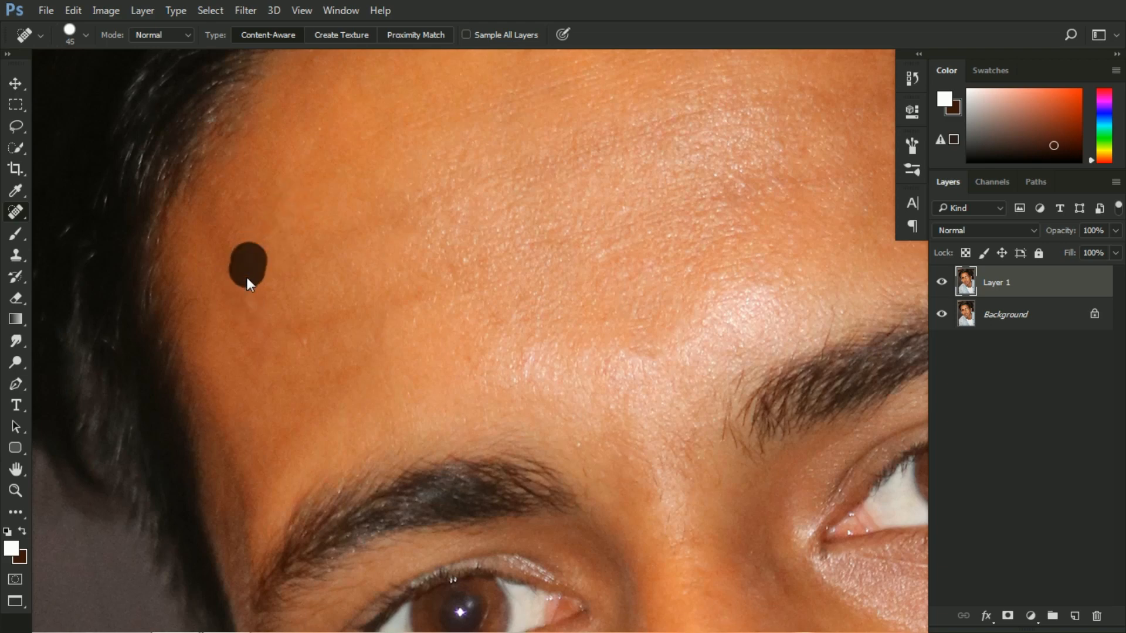
{"action": "mouse_move", "coordinate": [247, 319]}
{"action": "left_mouse_down"}
{"action": "mouse_move", "coordinate": [270, 348]}
{"action": "mouse_move", "coordinate": [263, 321]}
{"action": "left_mouse_up"}
{"action": "scroll", "coordinate": [399, 293], "scroll_direction": "down", "scroll_amount": 5}
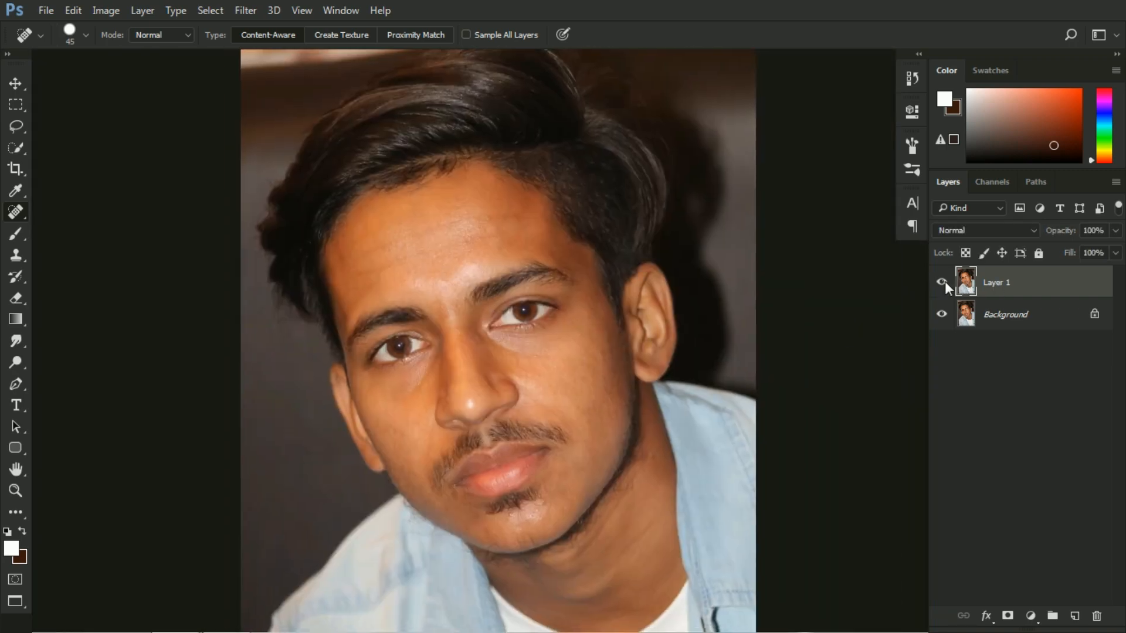
{"action": "scroll", "coordinate": [419, 298], "scroll_direction": "down", "scroll_amount": 3}
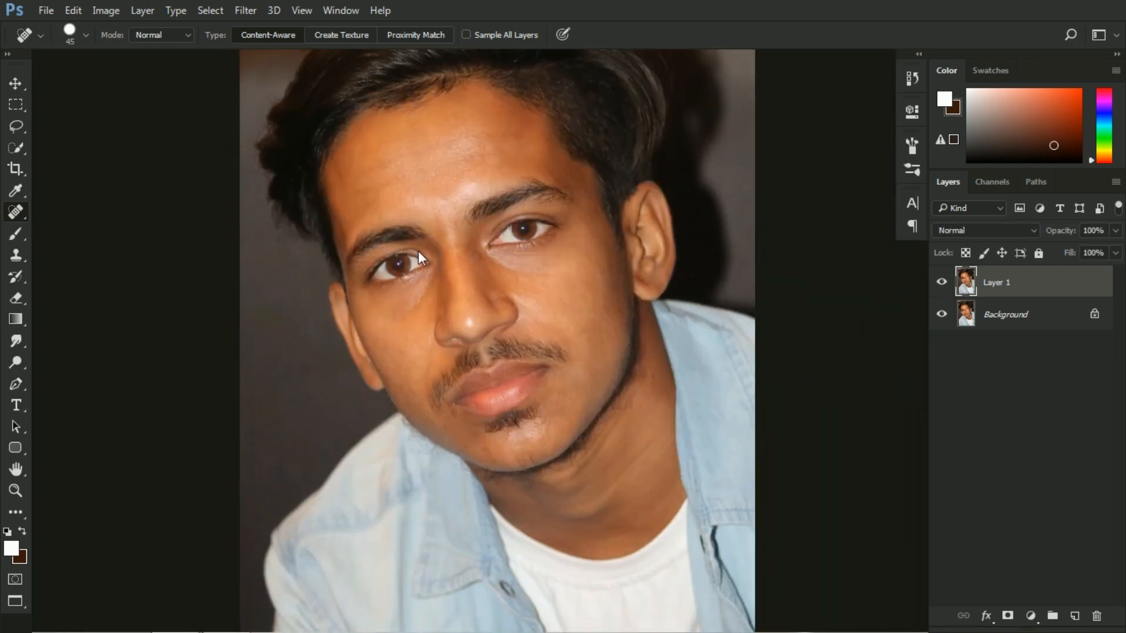
- Duplicate the retouched Layer 1
{"action": "left_click", "coordinate": [21, 87]}
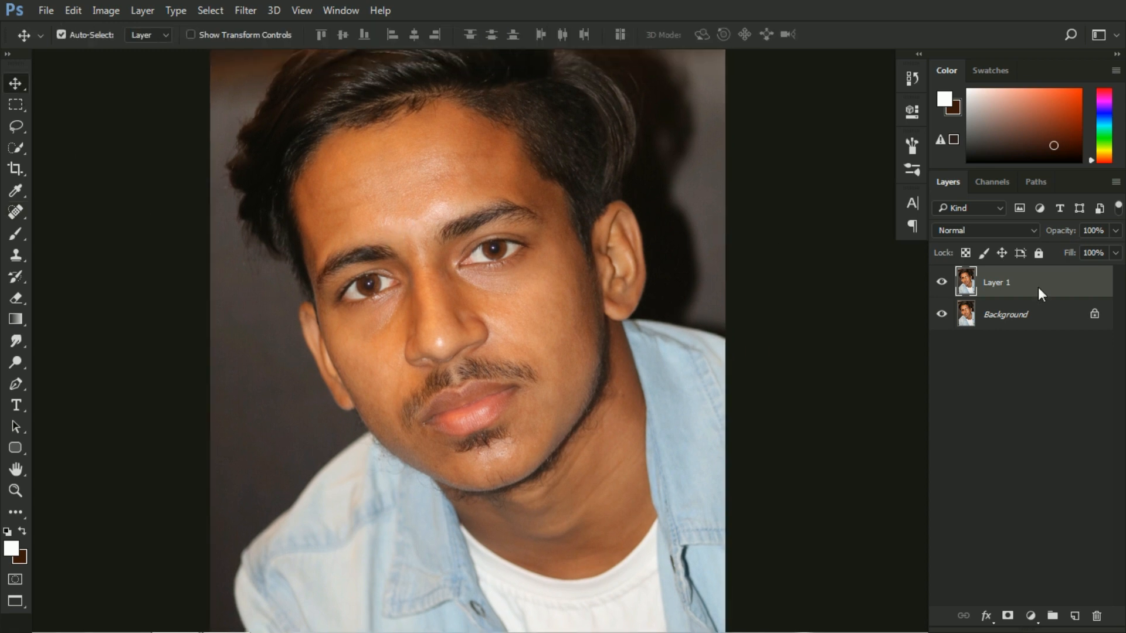
{"action": "key", "text": "ctrl+j"}
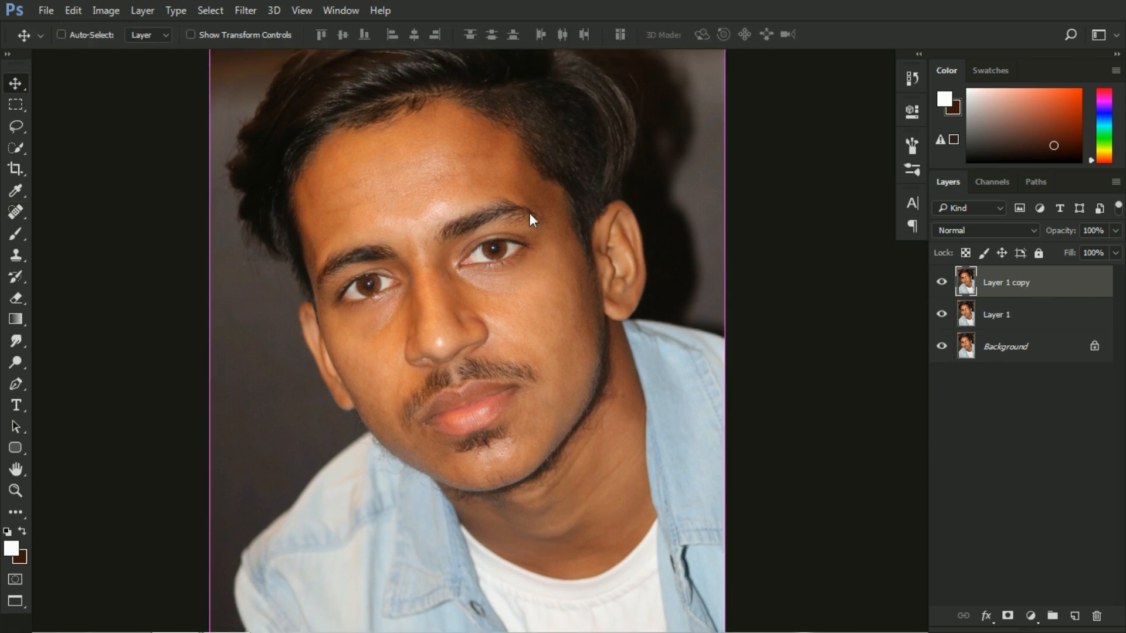
{"action": "key", "text": "ctrl+plus"}
{"action": "key", "text": "ctrl+minus"}
{"action": "left_click_drag", "start_coordinate": [474, 214], "coordinate": [445, 191]}
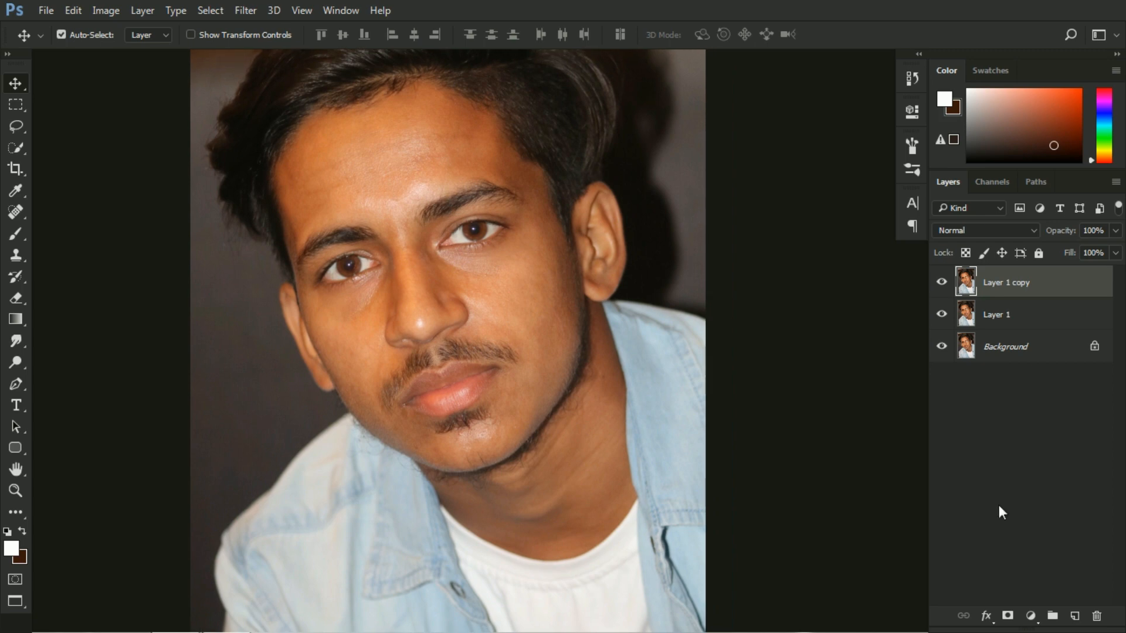
- Add a Selective Color adjustment layer with Reds at Cyan -4, Magenta -2, Yellow -5, Black -25, and Blacks at Black +2
{"action": "left_click", "coordinate": [1030, 616]}
{"action": "left_click", "coordinate": [972, 408]}
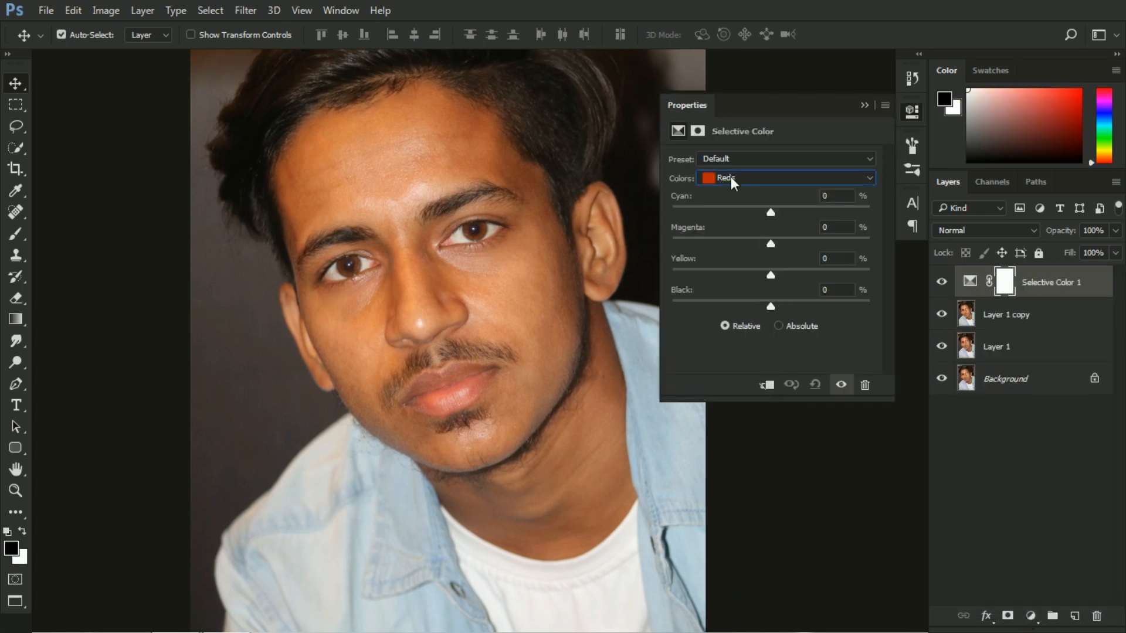
{"action": "left_click_drag", "start_coordinate": [771, 306], "coordinate": [764, 209]}
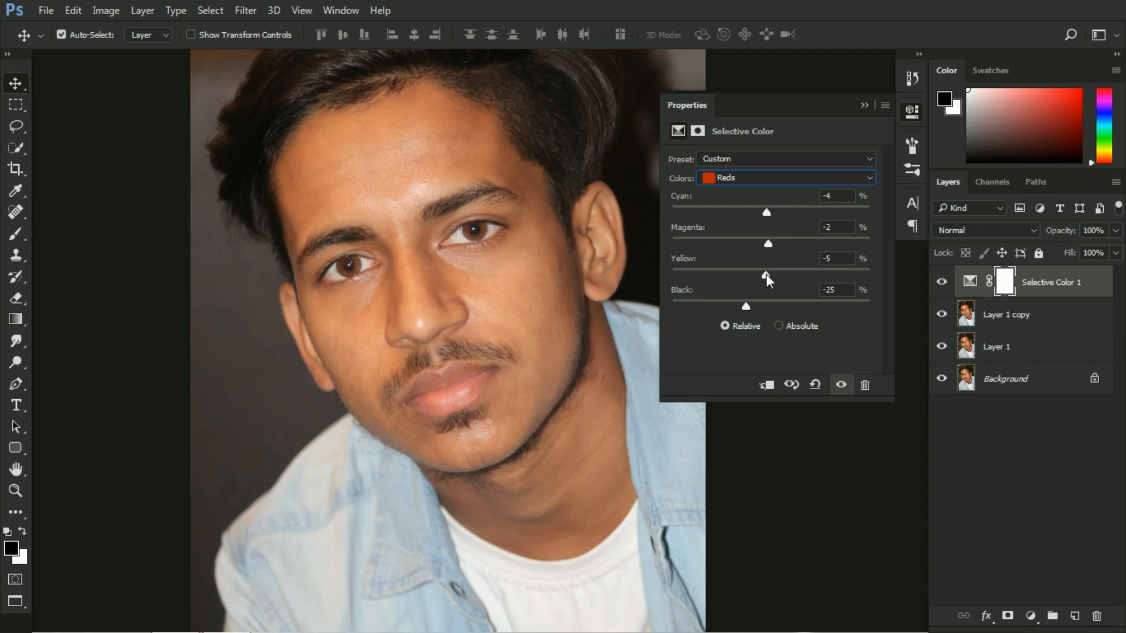
{"action": "left_click", "coordinate": [762, 178]}
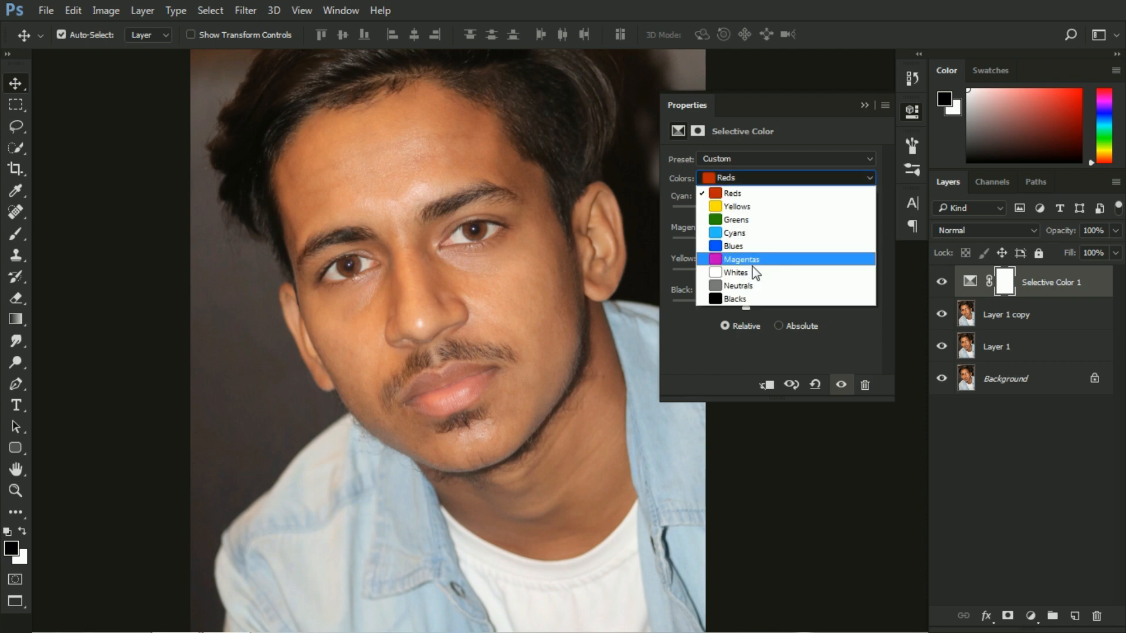
{"action": "left_click", "coordinate": [750, 300]}
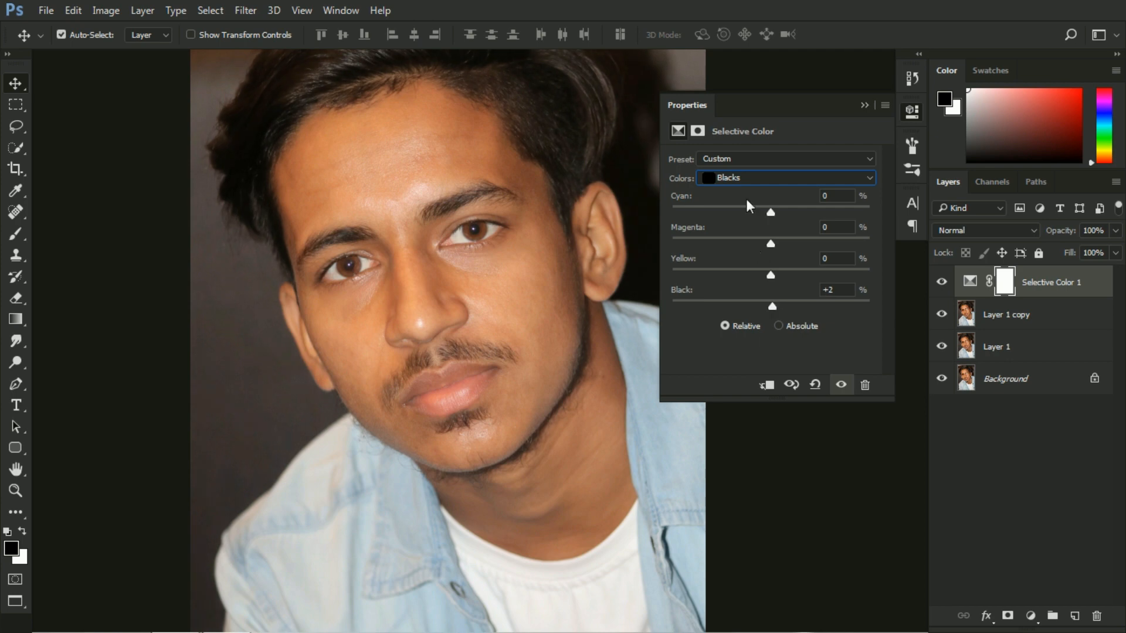
- Set the Cyans range in Selective Color to Magenta -100 and Yellow -100, and raise its Cyan and Black amounts
{"action": "left_click", "coordinate": [748, 178]}
{"action": "left_click", "coordinate": [733, 232]}
{"action": "left_click_drag", "start_coordinate": [771, 271], "coordinate": [668, 275]}
{"action": "left_click_drag", "start_coordinate": [791, 244], "coordinate": [636, 290]}
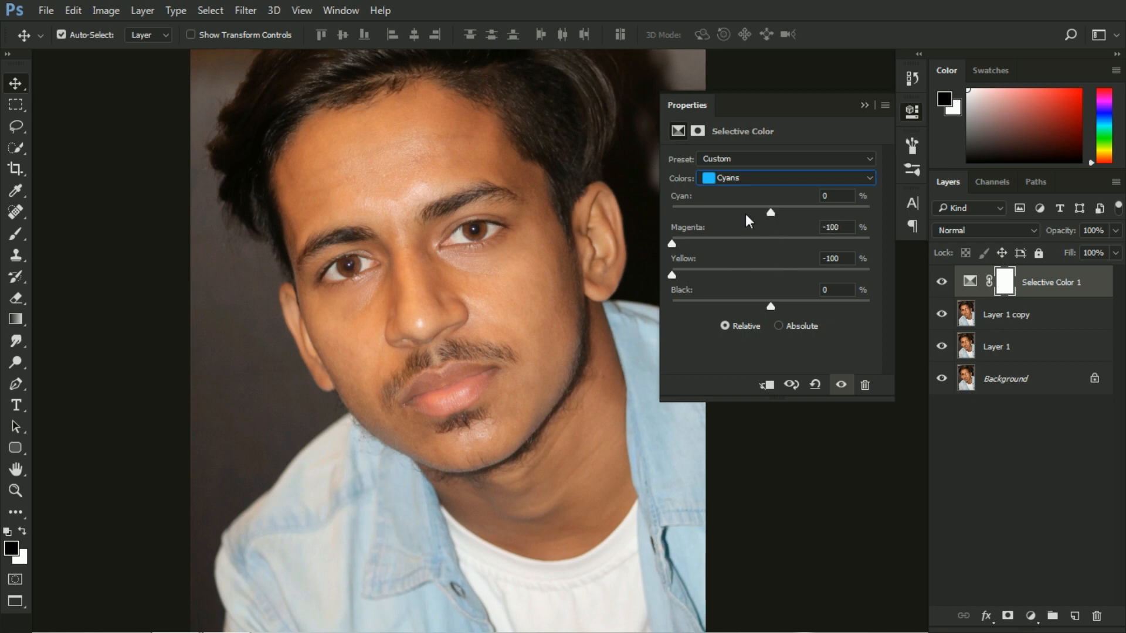
{"action": "left_click_drag", "start_coordinate": [771, 212], "coordinate": [896, 210]}
{"action": "left_click_drag", "start_coordinate": [771, 307], "coordinate": [904, 288]}
- Set the Blues range in Selective Color to Cyan +100, Magenta -100, Yellow -100 and Black +43
{"action": "left_click", "coordinate": [751, 179]}
{"action": "left_click", "coordinate": [744, 249]}
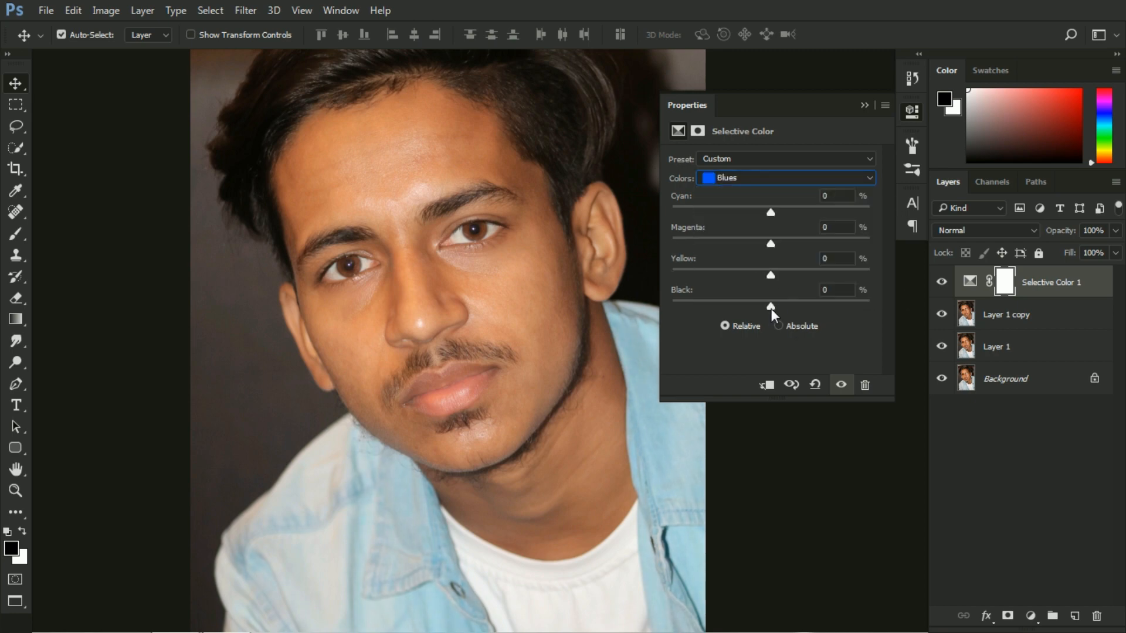
{"action": "left_click_drag", "start_coordinate": [771, 306], "coordinate": [668, 275]}
{"action": "left_click_drag", "start_coordinate": [769, 243], "coordinate": [640, 251]}
{"action": "left_click_drag", "start_coordinate": [768, 216], "coordinate": [903, 202]}
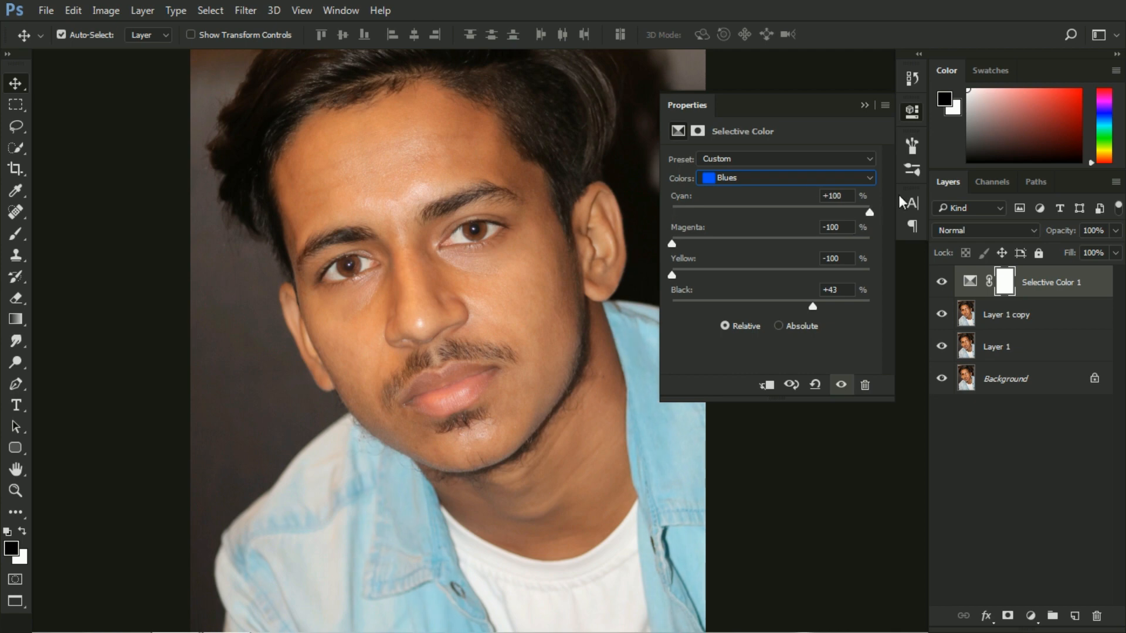
- Fine-tune the Cyan, Magenta, Yellow and Black amounts of the Yellows range, and compare the image with Selective Color off and on
{"action": "left_click", "coordinate": [758, 178]}
{"action": "left_click", "coordinate": [757, 193]}
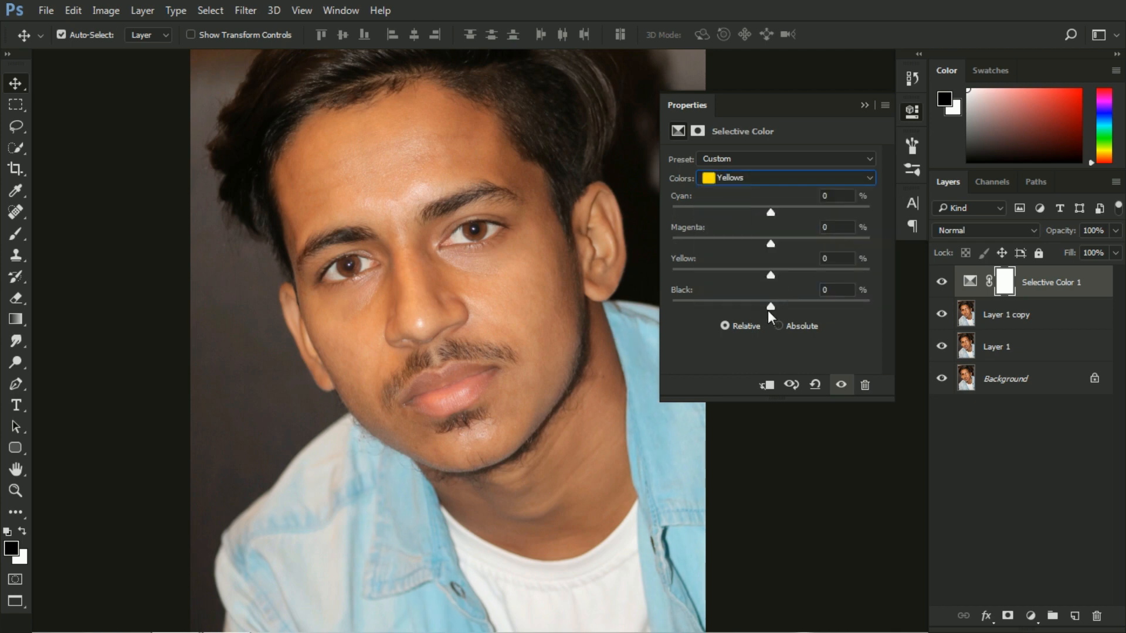
{"action": "left_click_drag", "start_coordinate": [770, 307], "coordinate": [730, 275]}
{"action": "left_click", "coordinate": [772, 273]}
{"action": "left_click", "coordinate": [760, 241]}
{"action": "left_click_drag", "start_coordinate": [801, 245], "coordinate": [769, 255]}
{"action": "left_click_drag", "start_coordinate": [762, 208], "coordinate": [766, 209]}
{"action": "left_click", "coordinate": [864, 104]}
{"action": "left_click", "coordinate": [941, 283]}
{"action": "left_click", "coordinate": [942, 283]}
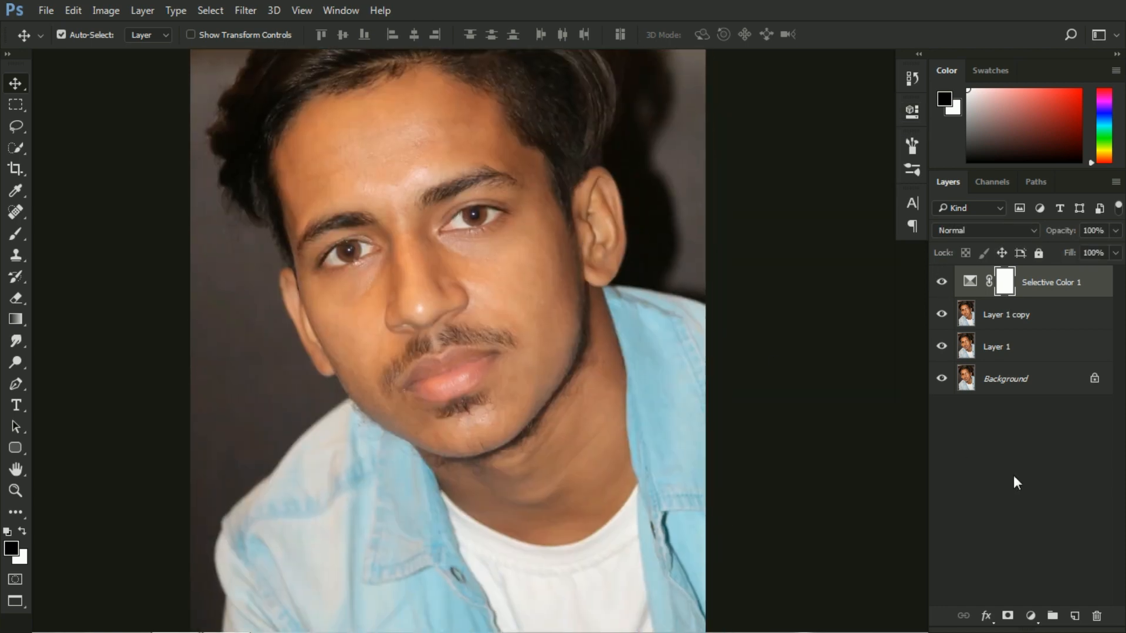
- Stamp all visible layers into a new merged layer above the Selective Color adjustment
{"action": "left_click", "coordinate": [1031, 616]}
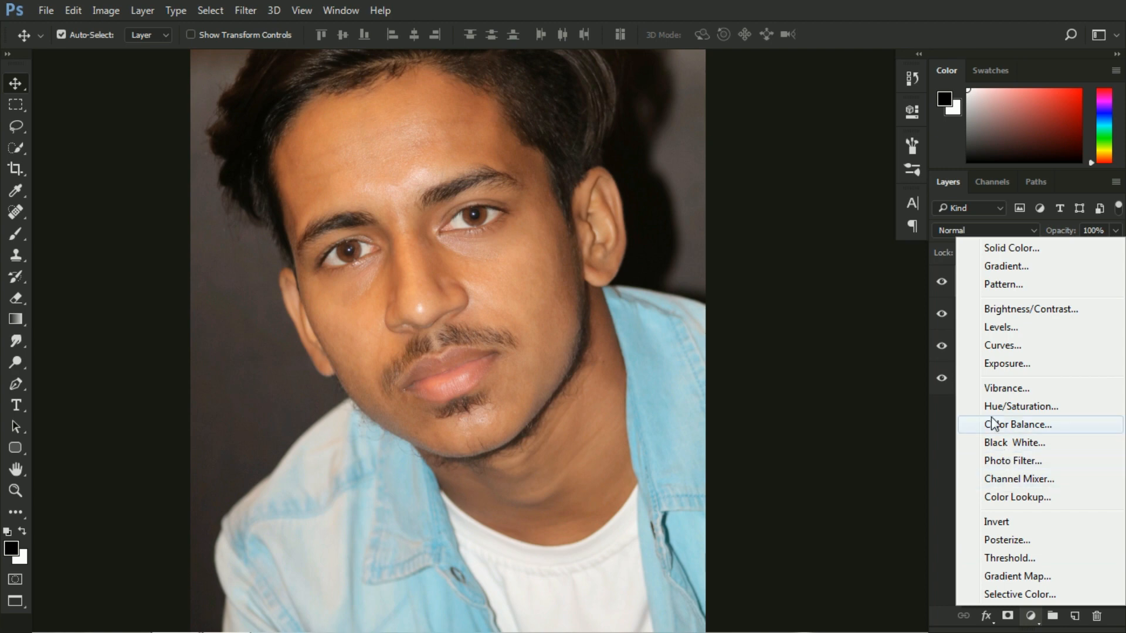
{"action": "left_click", "coordinate": [924, 408]}
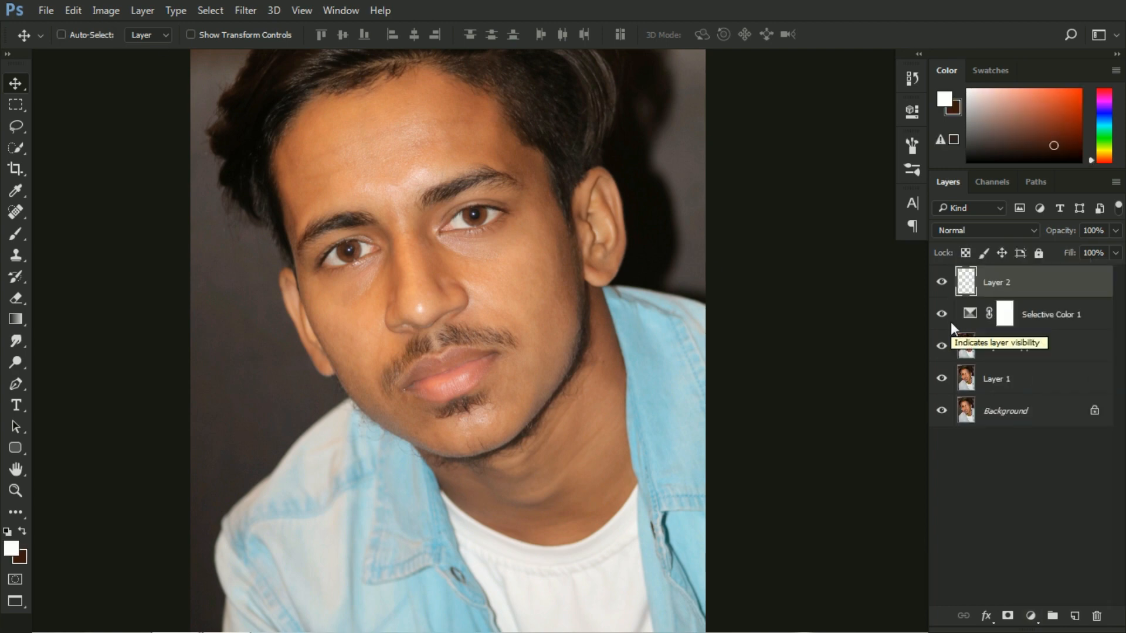
{"action": "key", "text": "ctrl+alt+shift+e"}
- Start a Shadows/Highlights adjustment on Layer 2 with more options shown, setting Shadows Amount to 5% and Highlights Amount to 28%
{"action": "left_click", "coordinate": [105, 10]}
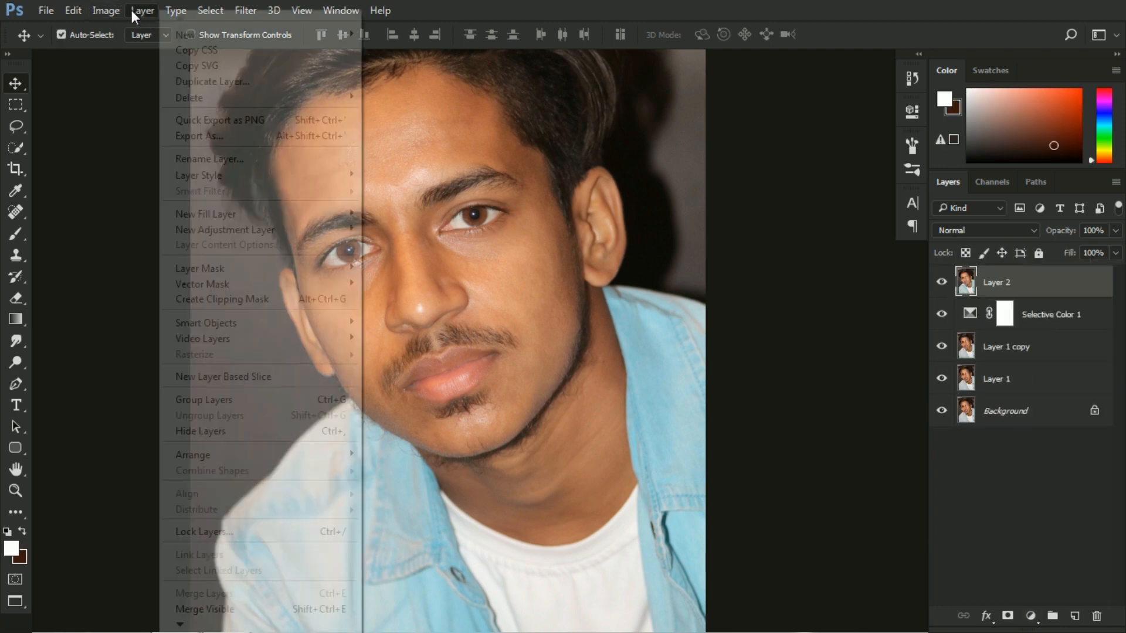
{"action": "mouse_move", "coordinate": [271, 54]}
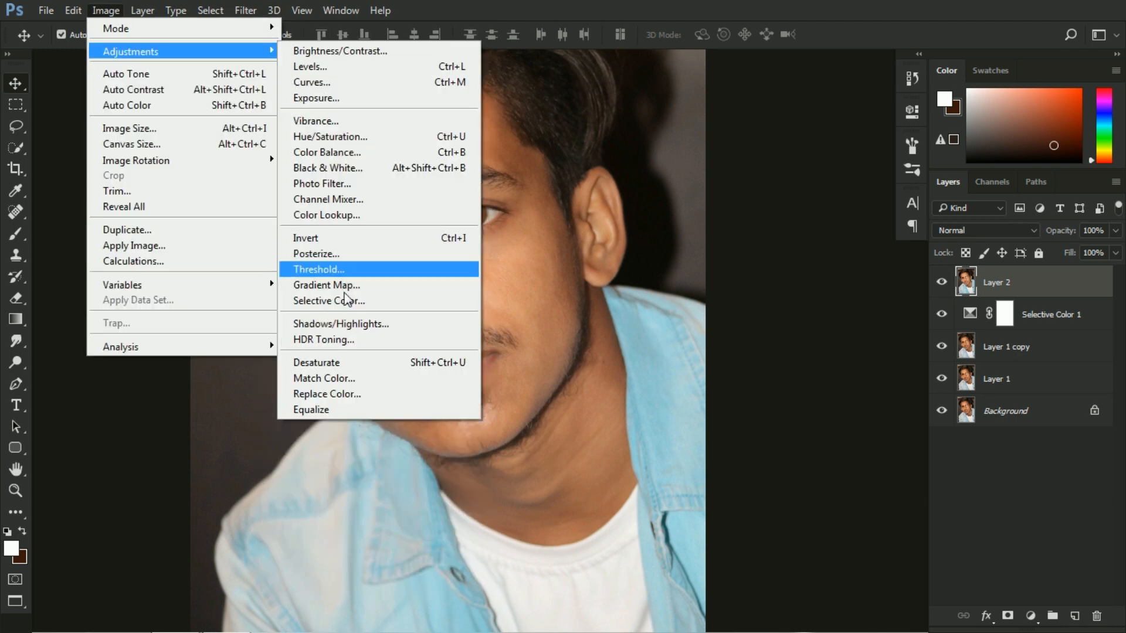
{"action": "left_click", "coordinate": [316, 389]}
{"action": "left_click_drag", "start_coordinate": [538, 147], "coordinate": [783, 146]}
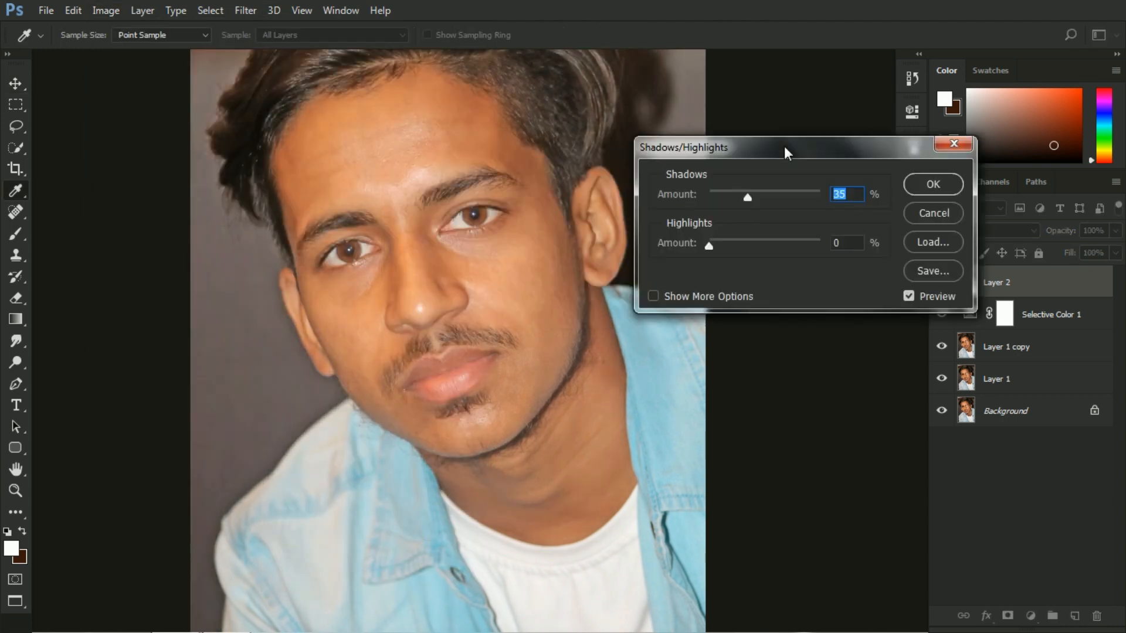
{"action": "left_click", "coordinate": [653, 296]}
{"action": "left_click_drag", "start_coordinate": [748, 197], "coordinate": [717, 197]}
{"action": "left_click_drag", "start_coordinate": [709, 289], "coordinate": [740, 290]}
{"action": "left_click_drag", "start_coordinate": [717, 197], "coordinate": [716, 195]}
- Set the Shadows/Highlights Color to +20 and Midtone to -2, apply it, and compare the image with Layer 2 hidden and shown
{"action": "left_click_drag", "start_coordinate": [775, 384], "coordinate": [763, 409]}
{"action": "type", "text": "210"}
{"action": "key", "text": "BackSpace"}
{"action": "key", "text": "BackSpace"}
{"action": "type", "text": "0"}
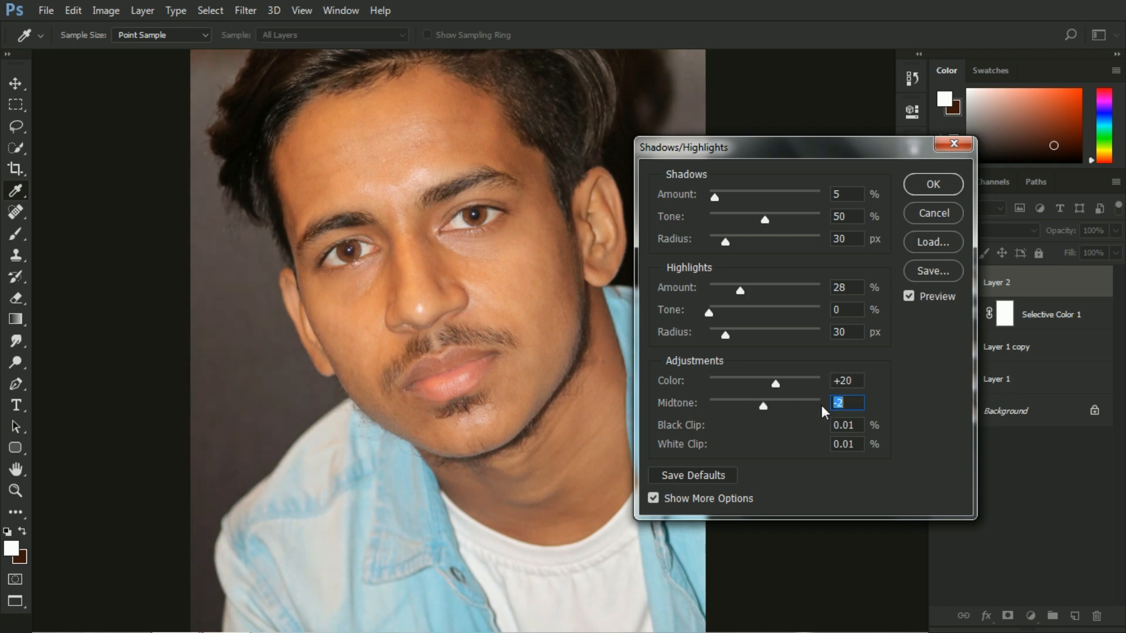
{"action": "left_click", "coordinate": [933, 185]}
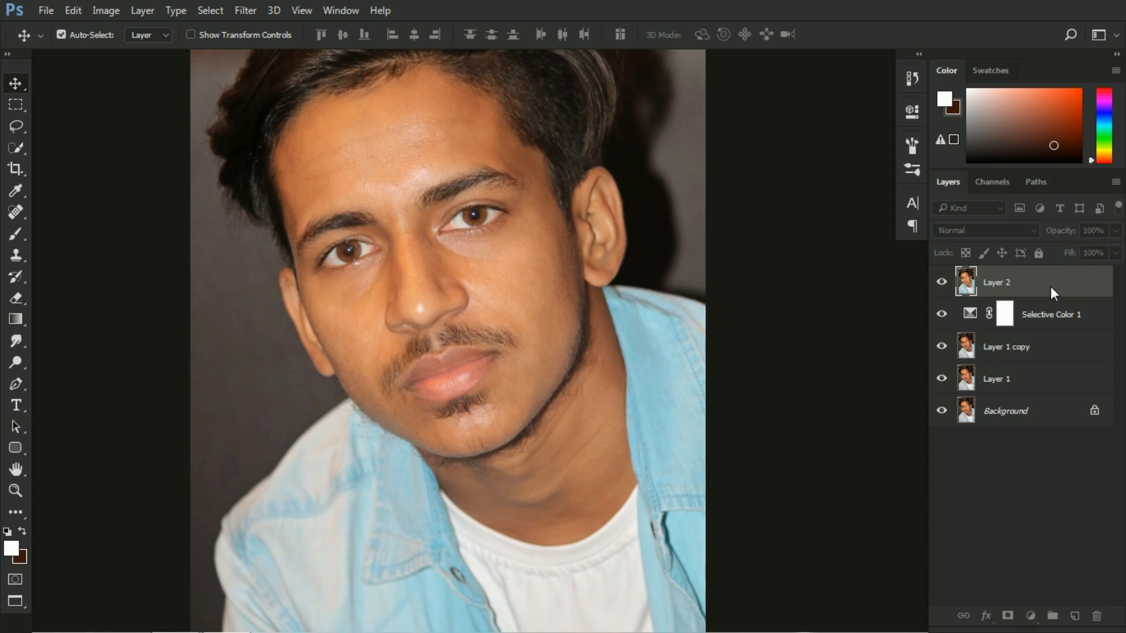
{"action": "key", "text": "ctrl+minus"}
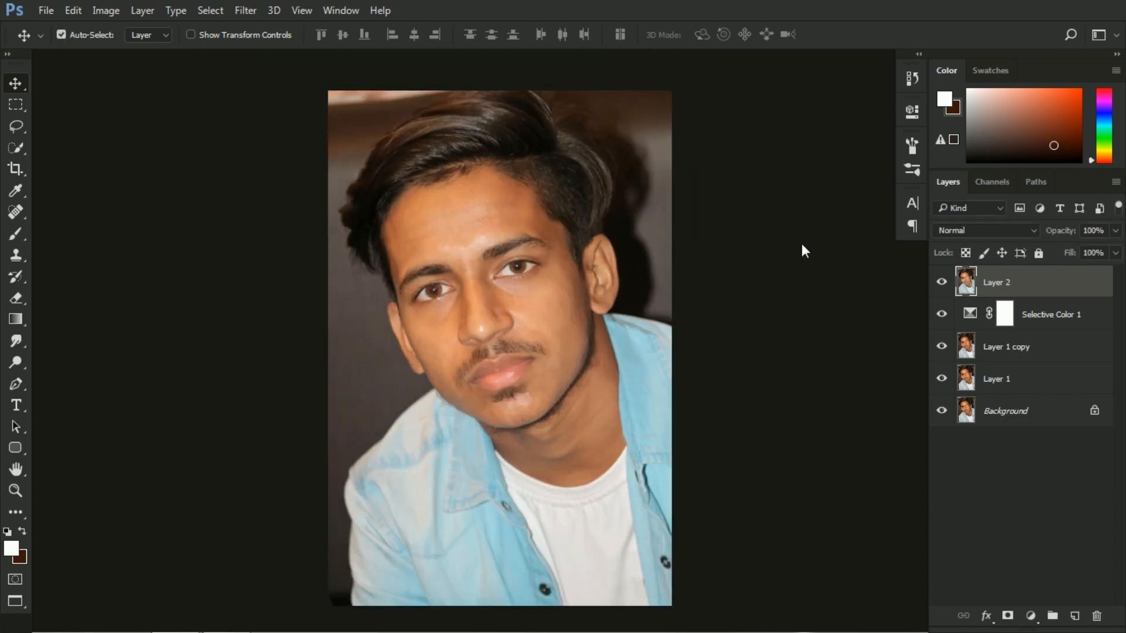
{"action": "left_click", "coordinate": [938, 282]}
{"action": "left_click", "coordinate": [939, 282]}
{"action": "left_click_drag", "start_coordinate": [627, 285], "coordinate": [586, 288]}
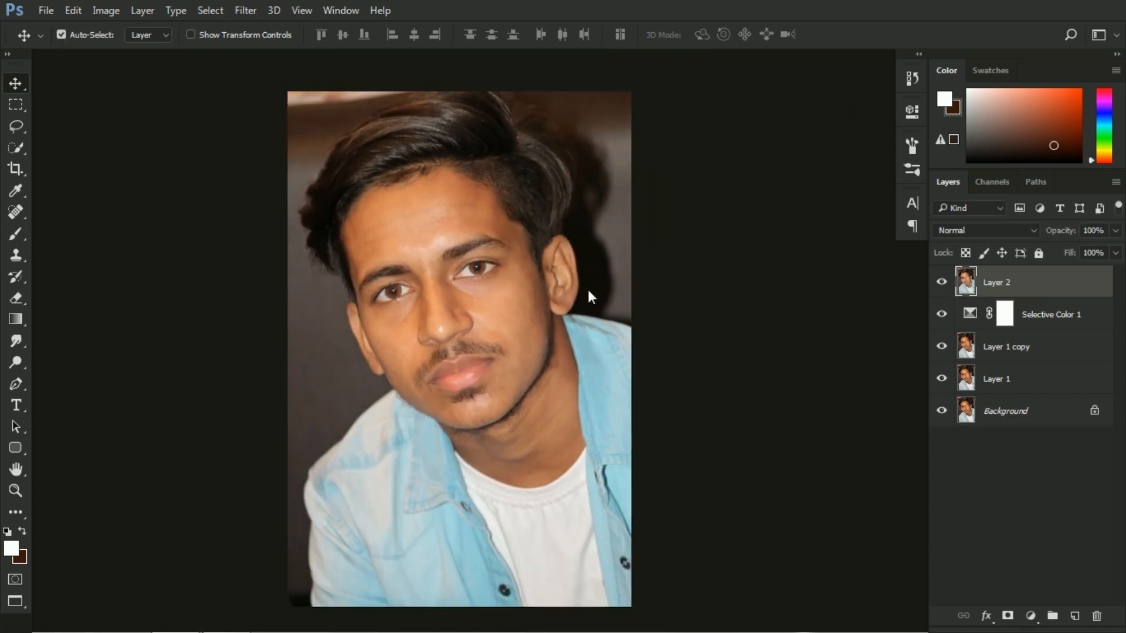
- Duplicate Layer 2 and ready the Smudge tool with the 104 px textured brush tip
{"action": "key", "text": "ctrl+j"}
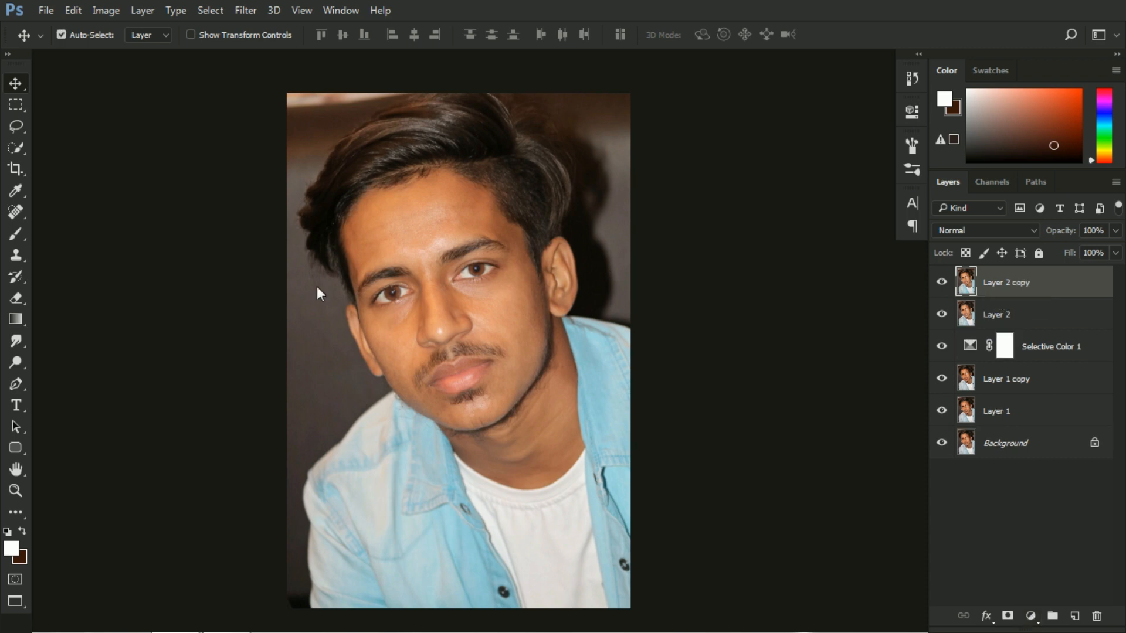
{"action": "left_click", "coordinate": [16, 234]}
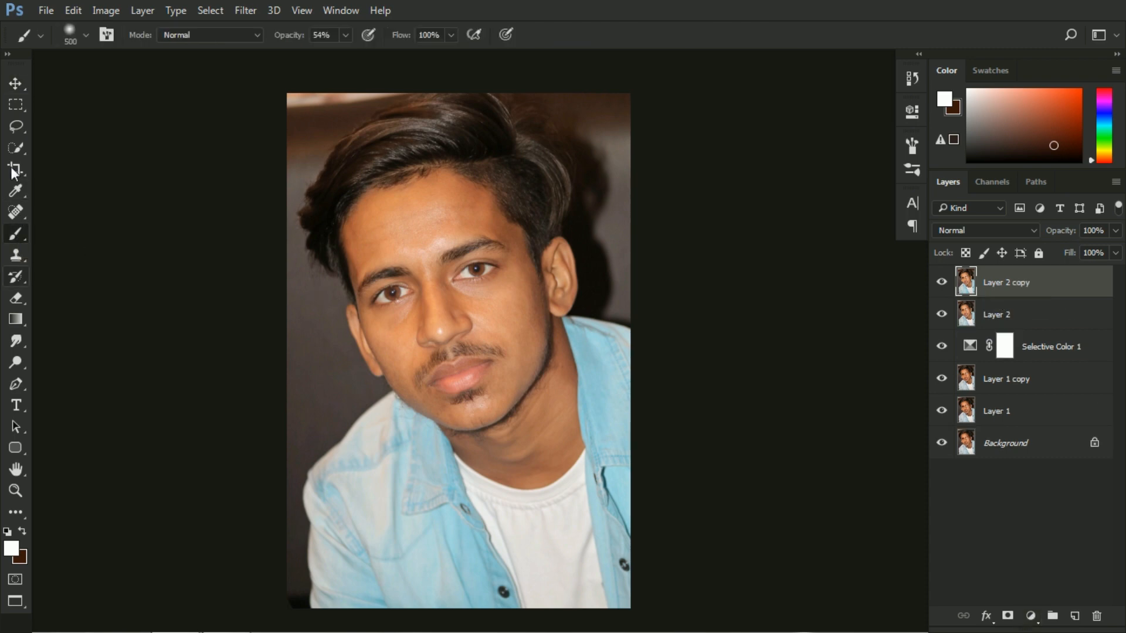
{"action": "left_click", "coordinate": [18, 346]}
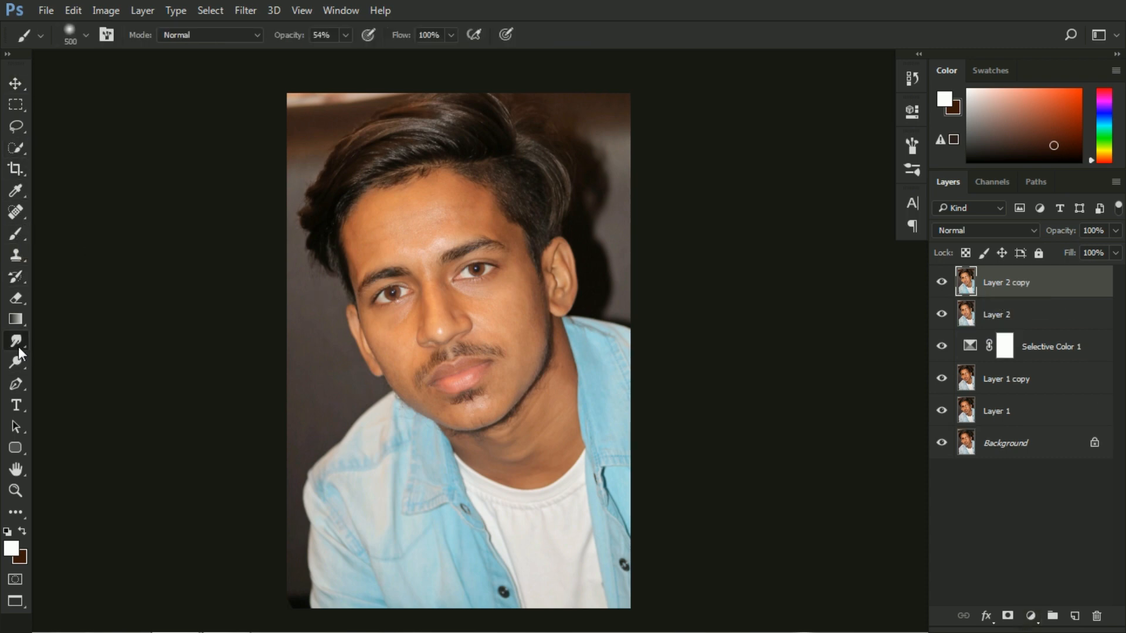
{"action": "right_click", "coordinate": [420, 223]}
{"action": "left_click", "coordinate": [564, 448]}
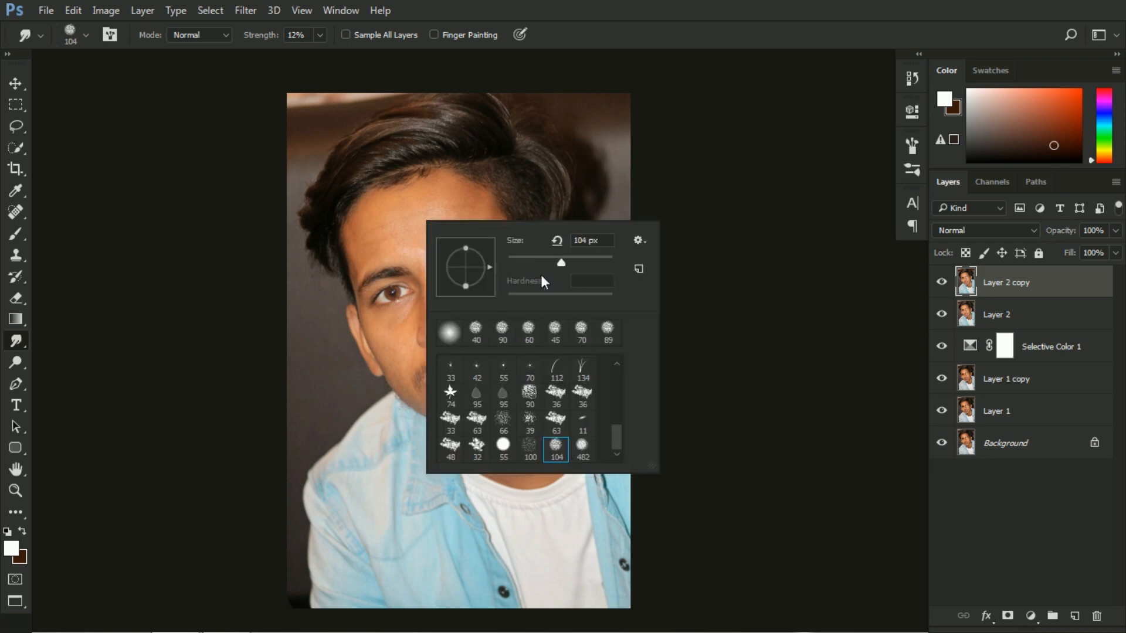
{"action": "left_click", "coordinate": [408, 227]}
- Enlarge the smudge brush to 175 px and smooth the skin texture across the forehead
{"action": "key", "text": "ctrl+plus"}
{"action": "key", "text": "ctrl+plus"}
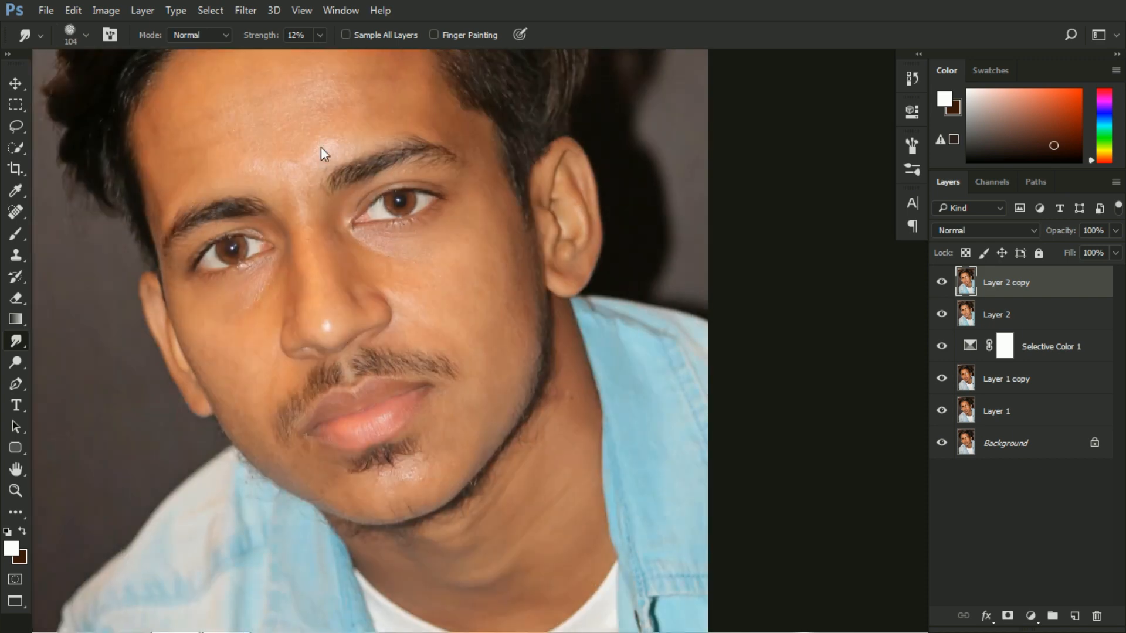
{"action": "key", "text": "bracketright"}
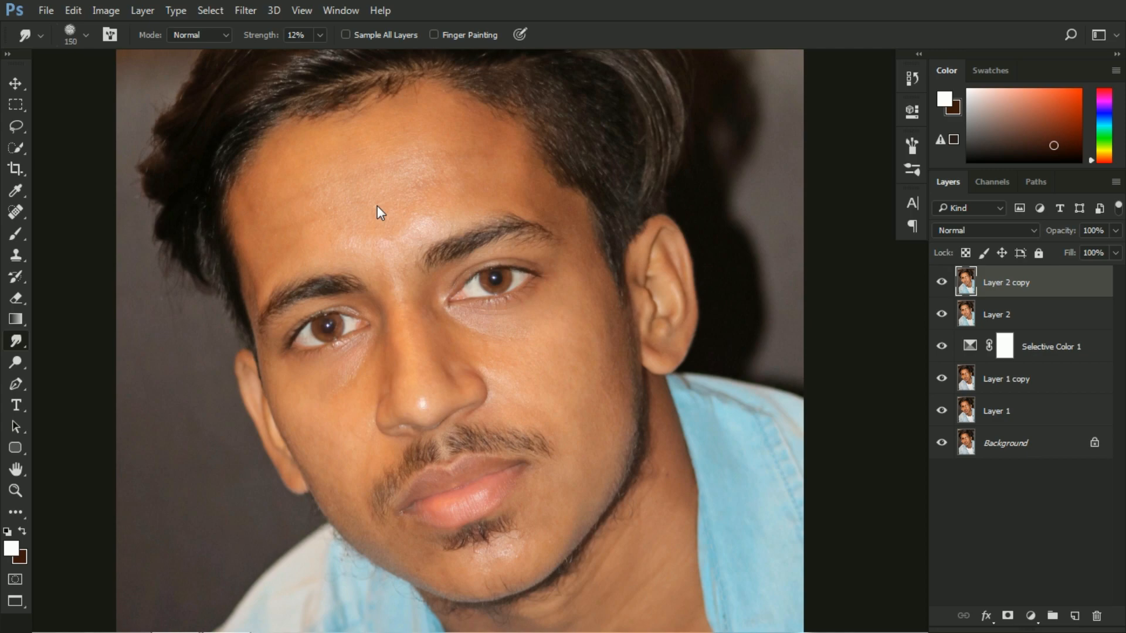
{"action": "key", "text": "bracketright"}
{"action": "key", "text": "ctrl+plus"}
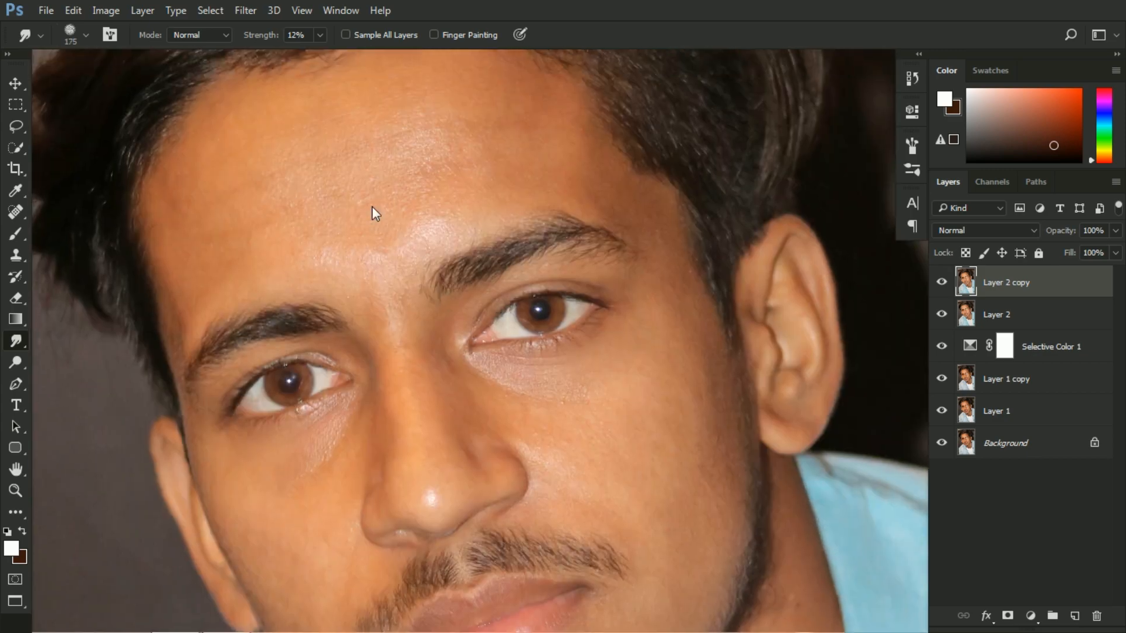
{"action": "left_click_drag", "start_coordinate": [321, 155], "coordinate": [319, 286]}
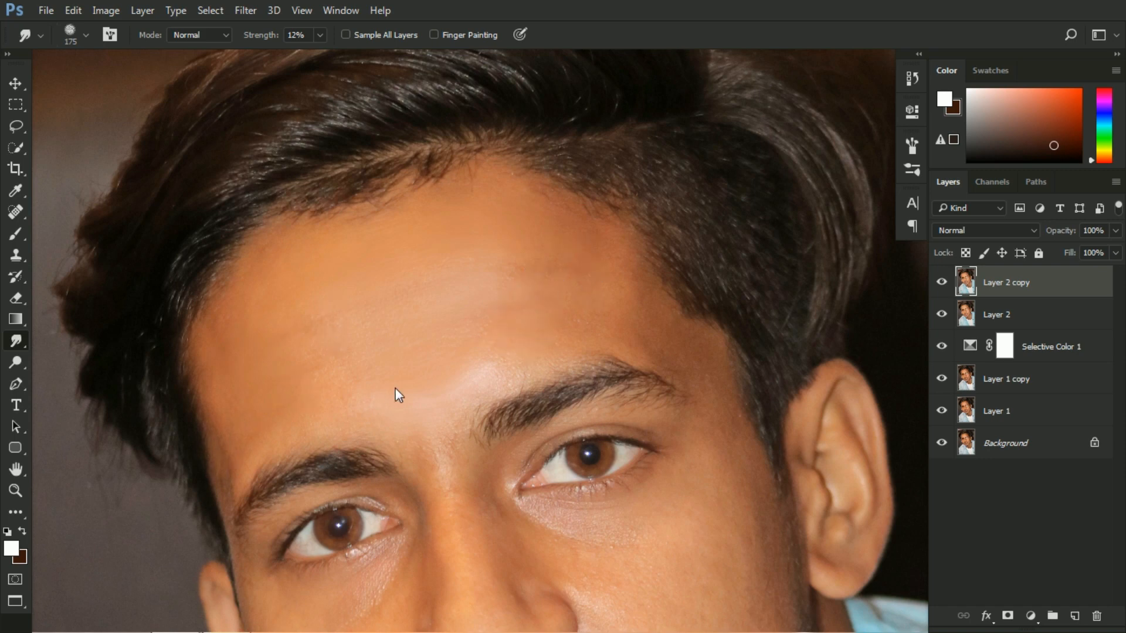
- Reduce the smudge brush to 125 px and smooth the skin along the nose and between the eyes
{"action": "key", "text": "bracketleft"}
{"action": "scroll", "coordinate": [384, 434], "scroll_direction": "down", "scroll_amount": 8}
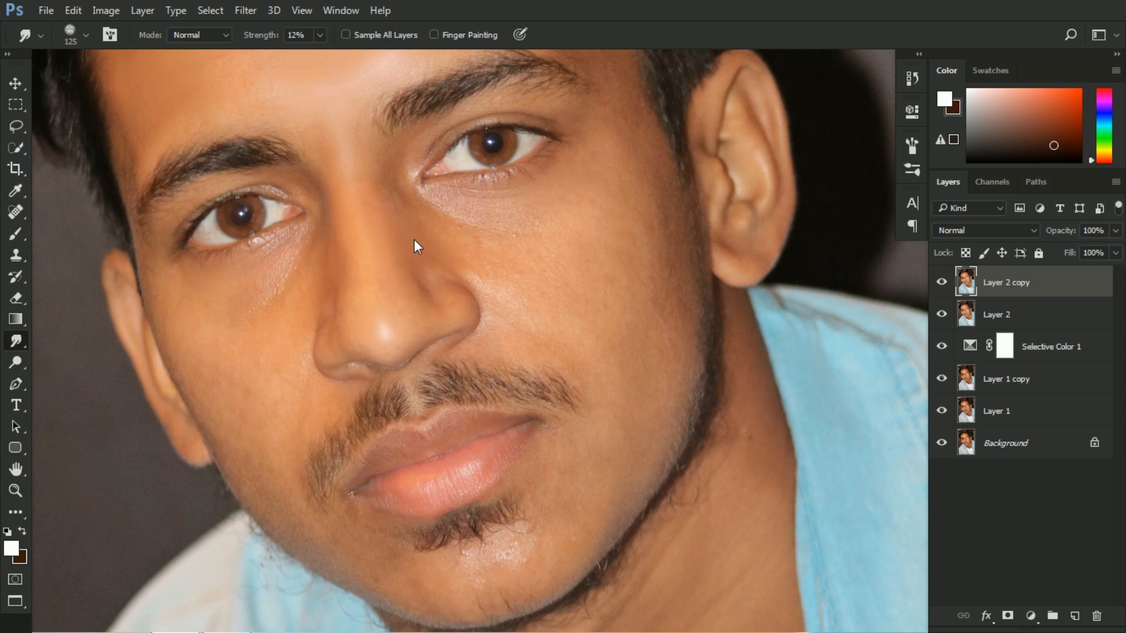
{"action": "scroll", "coordinate": [251, 329], "scroll_direction": "up", "scroll_amount": 3}
{"action": "scroll", "coordinate": [251, 329], "scroll_direction": "left", "scroll_amount": 2}
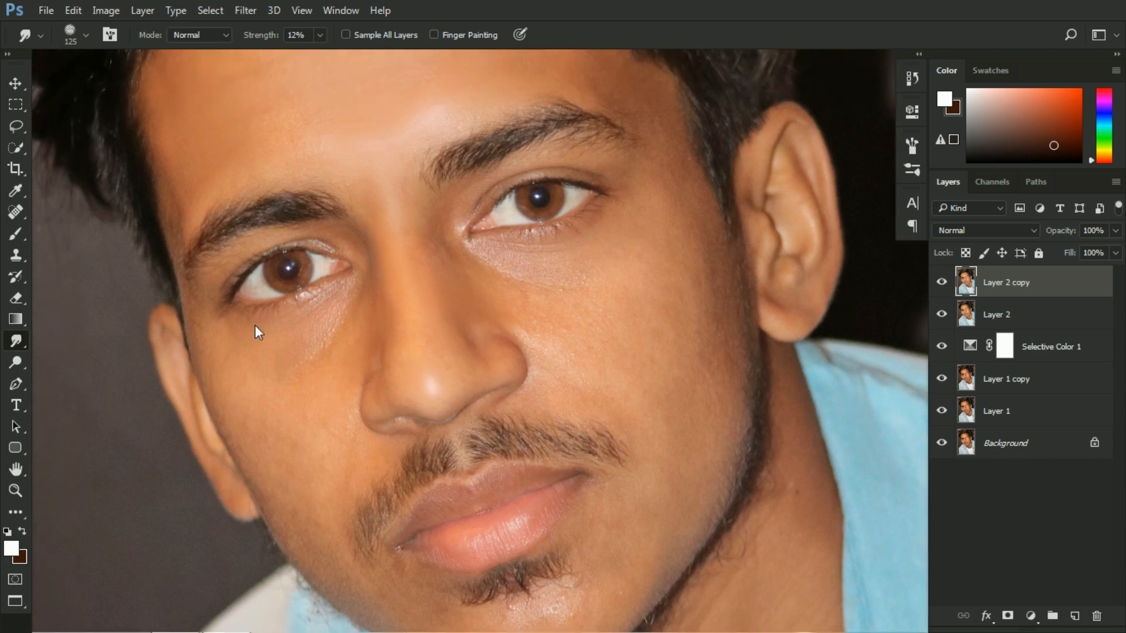
- Smudge the skin of the cheek below the image-left eye, enlarging the brush to 200 px
{"action": "key", "text": "bracketleft"}
{"action": "key", "text": "bracketleft"}
{"action": "key", "text": "bracketright"}
{"action": "scroll", "coordinate": [262, 432], "scroll_direction": "down", "scroll_amount": 8}
{"action": "scroll", "coordinate": [337, 291], "scroll_direction": "left", "scroll_amount": 2}
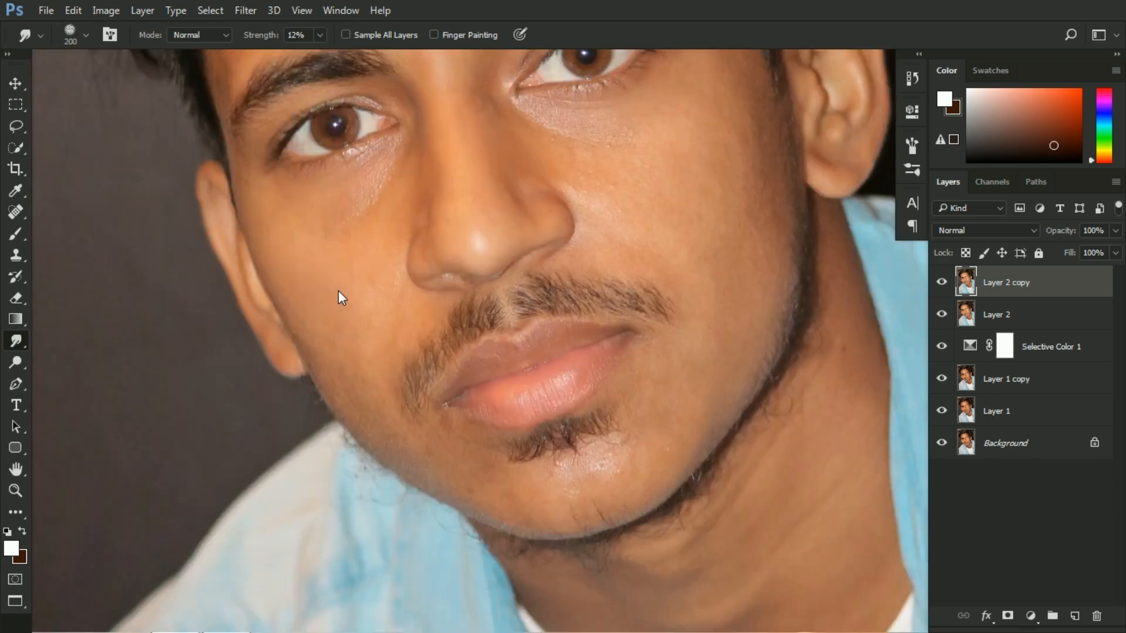
- Shrink the smudge brush to 80 px and smooth the image-left cheek up to the nose and lower eyelid
{"action": "key", "text": "bracketleft"}
{"action": "key", "text": "bracketleft"}
{"action": "key", "text": "bracketleft"}
{"action": "key", "text": "bracketleft"}
{"action": "key", "text": "bracketleft"}
{"action": "scroll", "coordinate": [340, 240], "scroll_direction": "up", "scroll_amount": 3}
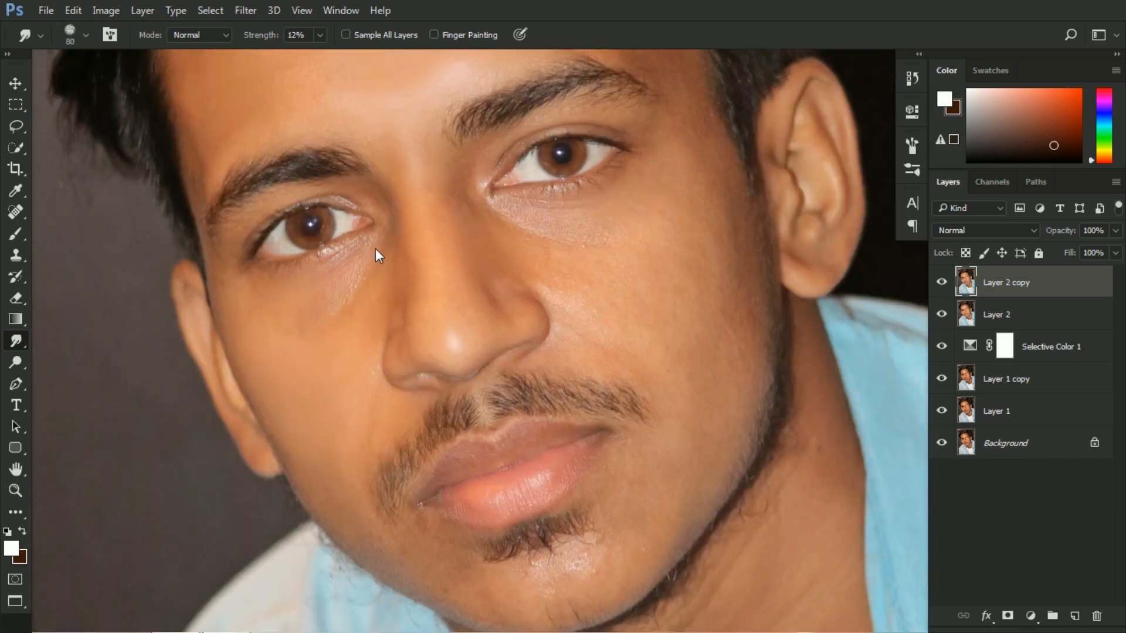
- Enlarge the smudge brush to 175 px for smoothing the temple beside the image-right eyebrow
{"action": "left_click_drag", "start_coordinate": [334, 131], "coordinate": [220, 288]}
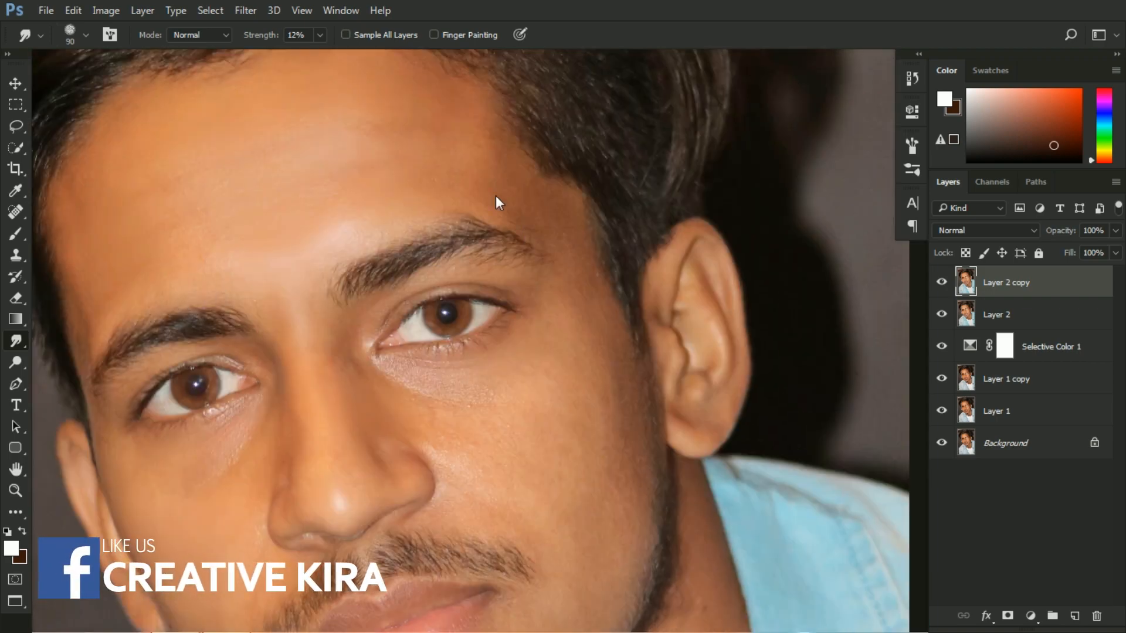
{"action": "key", "text": "bracketright"}
{"action": "key", "text": "bracketright"}
{"action": "key", "text": "bracketright"}
{"action": "key", "text": "bracketright"}
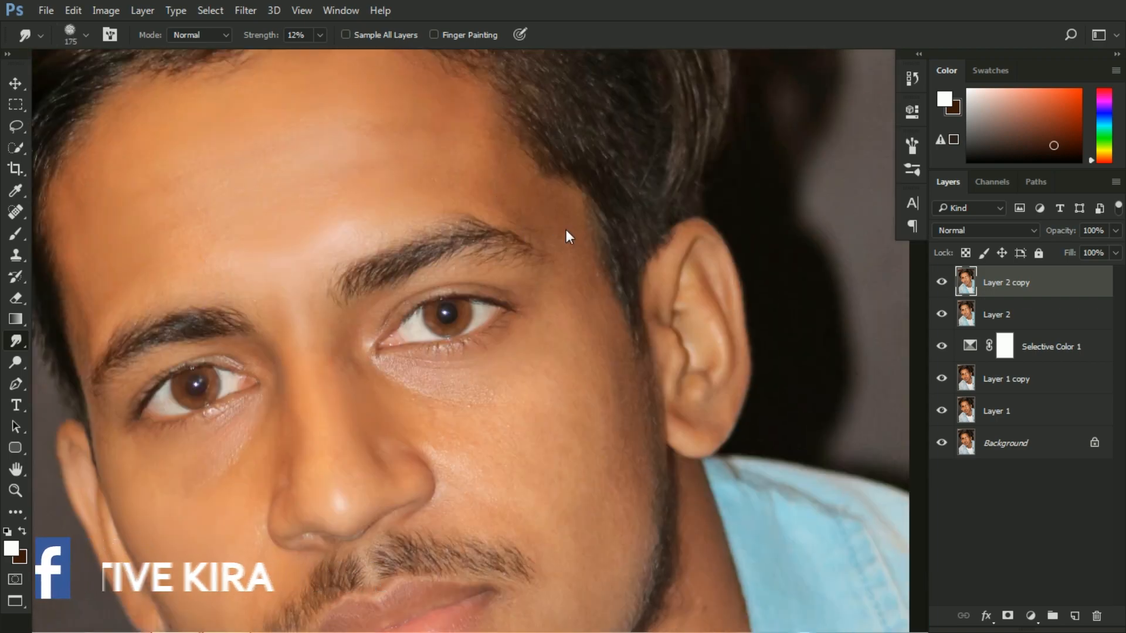
- Smooth the image-right cheek from the ear to the nose, using smudge brush sizes between 100 and 150 px
{"action": "key", "text": "bracketleft"}
{"action": "key", "text": "bracketleft"}
{"action": "key", "text": "bracketleft"}
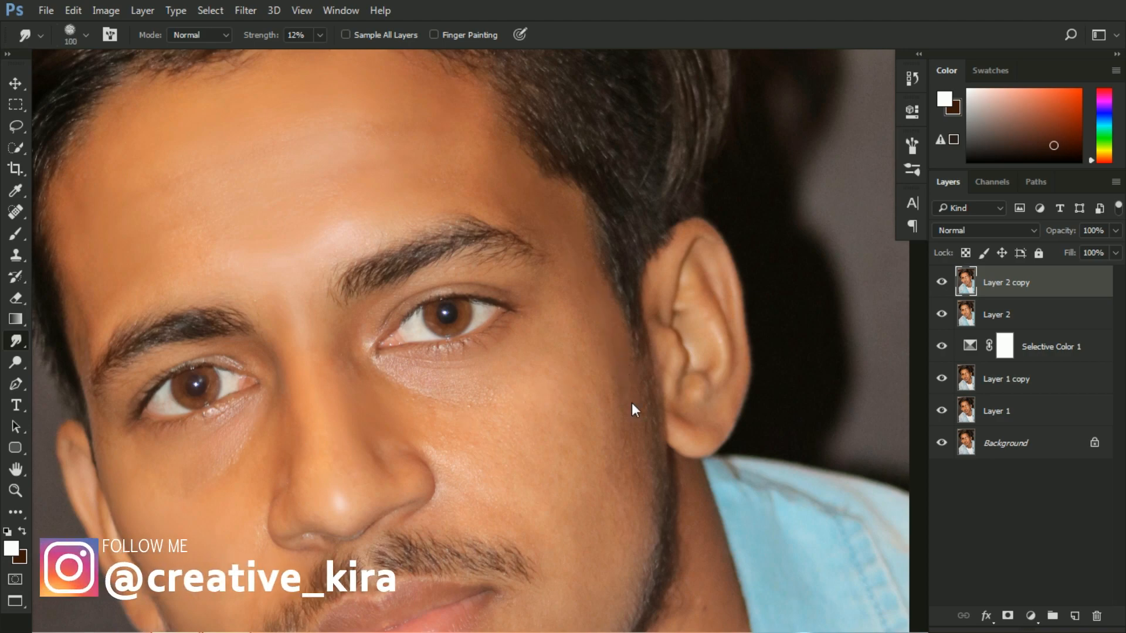
{"action": "scroll", "coordinate": [633, 387], "scroll_direction": "down", "scroll_amount": 3}
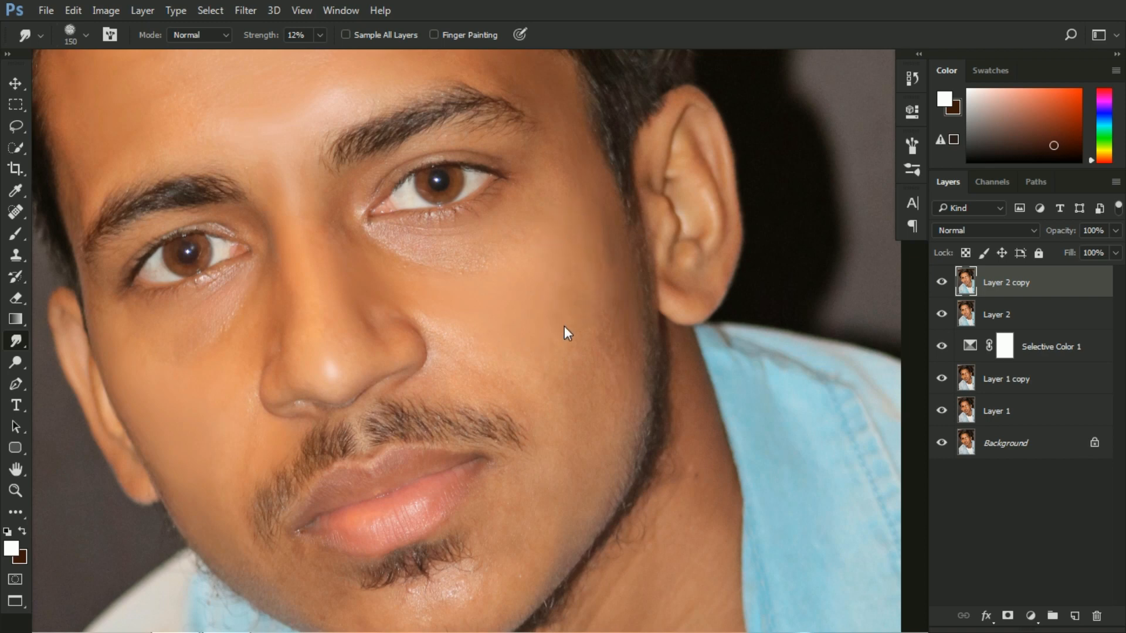
{"action": "left_click_drag", "start_coordinate": [564, 326], "coordinate": [496, 222]}
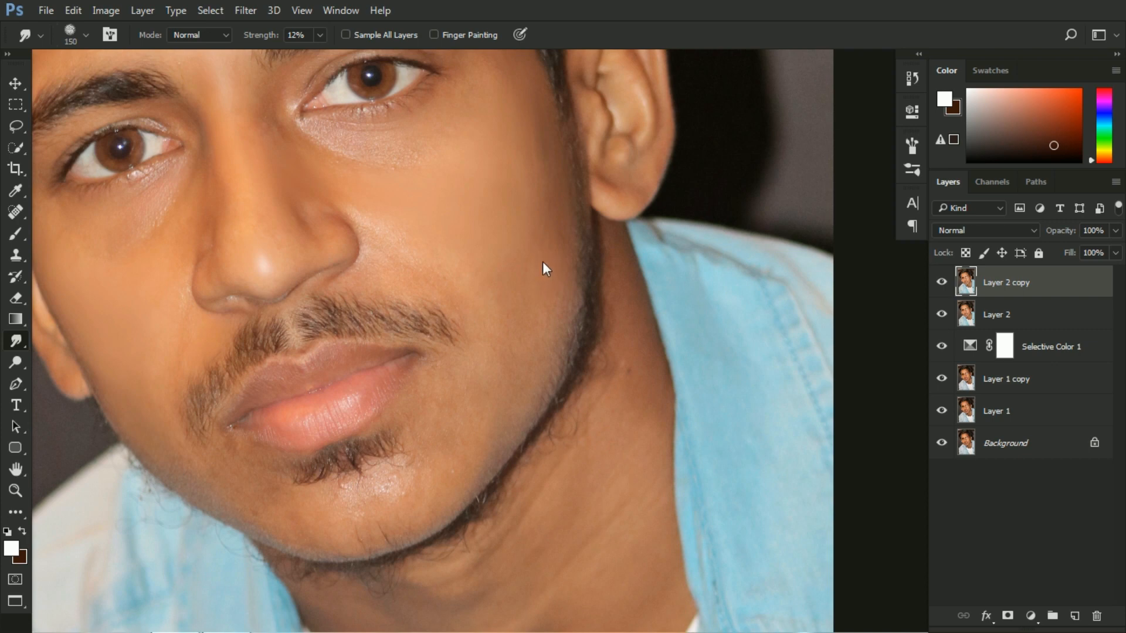
- Smudge the chin and the skin around the mouth smooth, finishing with a 150 px brush
{"action": "key", "text": "bracketleft"}
{"action": "key", "text": "bracketleft"}
{"action": "key", "text": "bracketleft"}
{"action": "key", "text": "bracketright"}
{"action": "key", "text": "bracketright"}
{"action": "key", "text": "bracketright"}
{"action": "scroll", "coordinate": [414, 448], "scroll_direction": "down", "scroll_amount": 2}
{"action": "scroll", "coordinate": [414, 448], "scroll_direction": "left", "scroll_amount": 2}
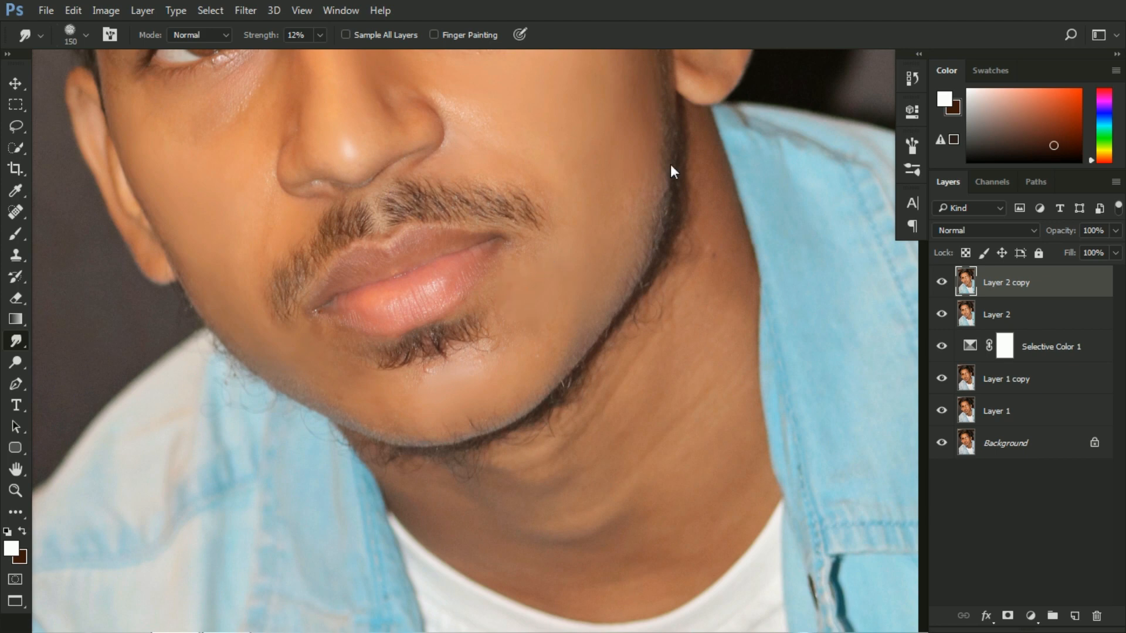
- Blend the image-right jawline and outer cheek at 150 px, and reduce the smudge brush to 80 px for the ear area
{"action": "left_click_drag", "start_coordinate": [671, 170], "coordinate": [556, 370]}
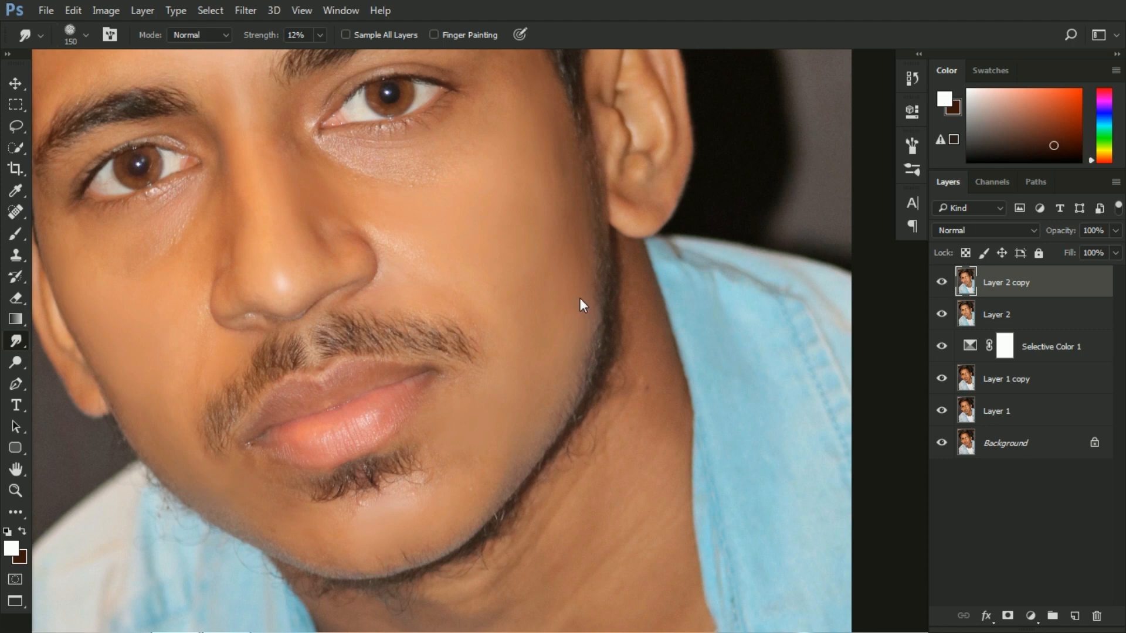
{"action": "left_click_drag", "start_coordinate": [579, 299], "coordinate": [557, 351]}
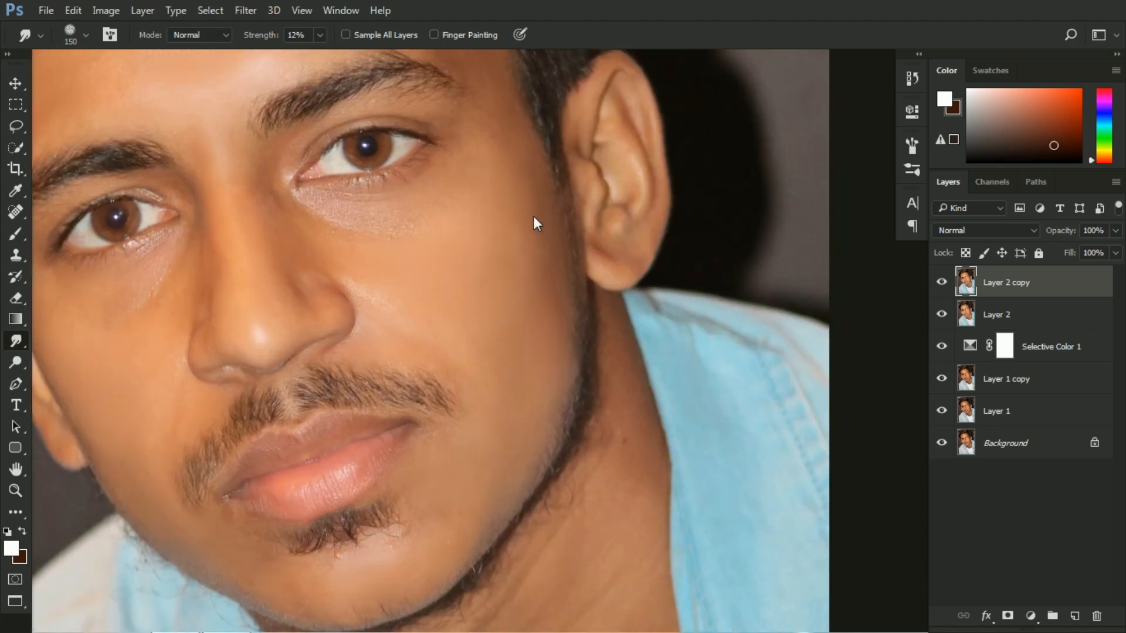
{"action": "left_click_drag", "start_coordinate": [469, 223], "coordinate": [545, 251]}
{"action": "key", "text": "bracketleft"}
{"action": "key", "text": "bracketleft"}
{"action": "key", "text": "bracketleft"}
{"action": "key", "text": "bracketleft"}
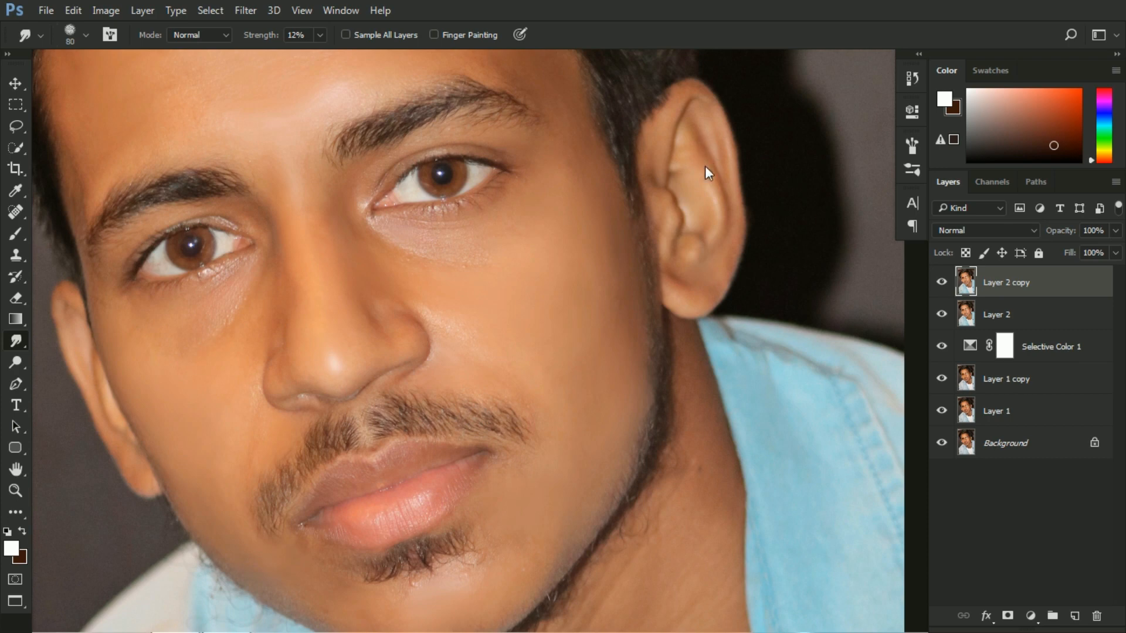
- Touch up the image-left cheek and jaw edge with the 80 px smudge brush
{"action": "scroll", "coordinate": [705, 166], "scroll_direction": "up", "scroll_amount": 3}
{"action": "scroll", "coordinate": [645, 223], "scroll_direction": "left", "scroll_amount": 3}
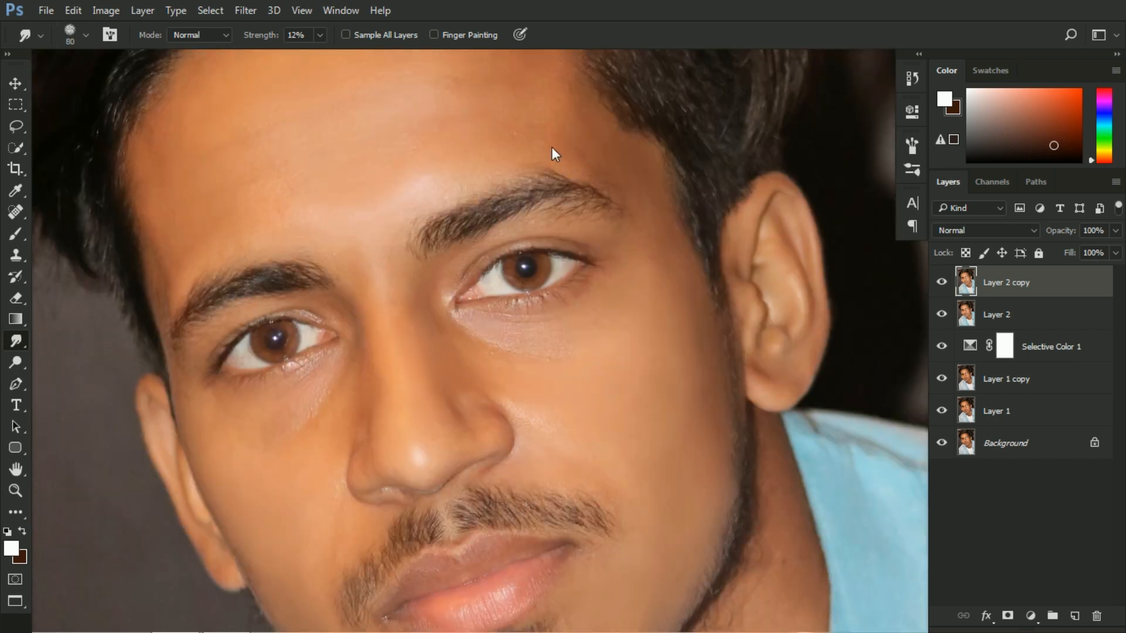
{"action": "scroll", "coordinate": [556, 121], "scroll_direction": "up", "scroll_amount": 2}
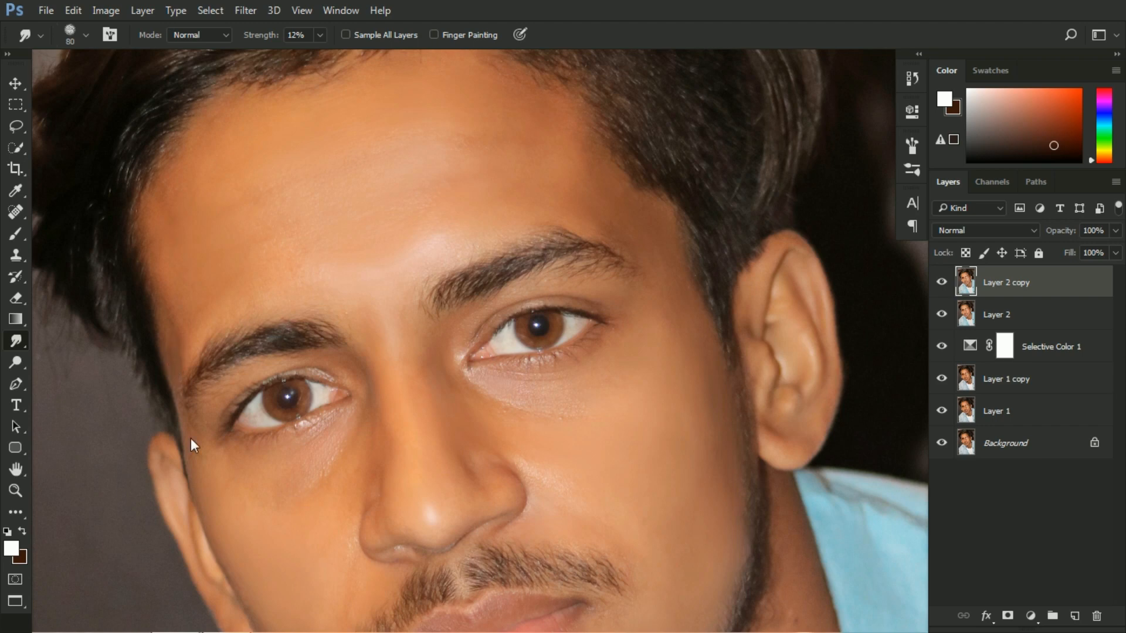
{"action": "left_click_drag", "start_coordinate": [205, 489], "coordinate": [296, 184]}
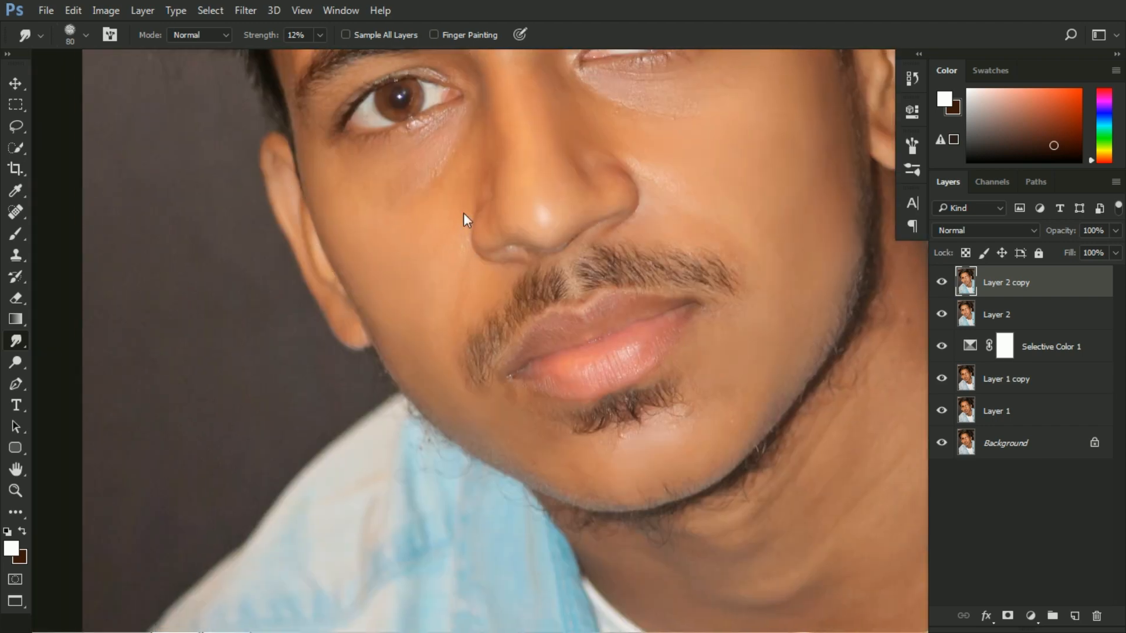
{"action": "left_click_drag", "start_coordinate": [527, 226], "coordinate": [502, 275]}
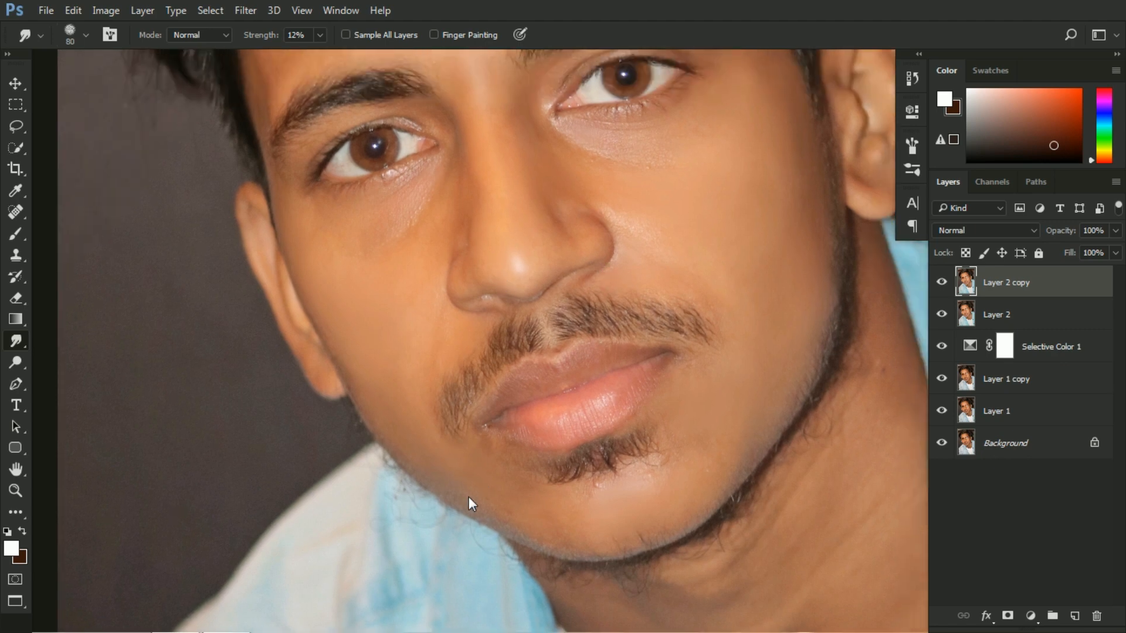
- Compare the whole portrait with Layer 2 copy hidden and shown
{"action": "key", "text": "ctrl+0"}
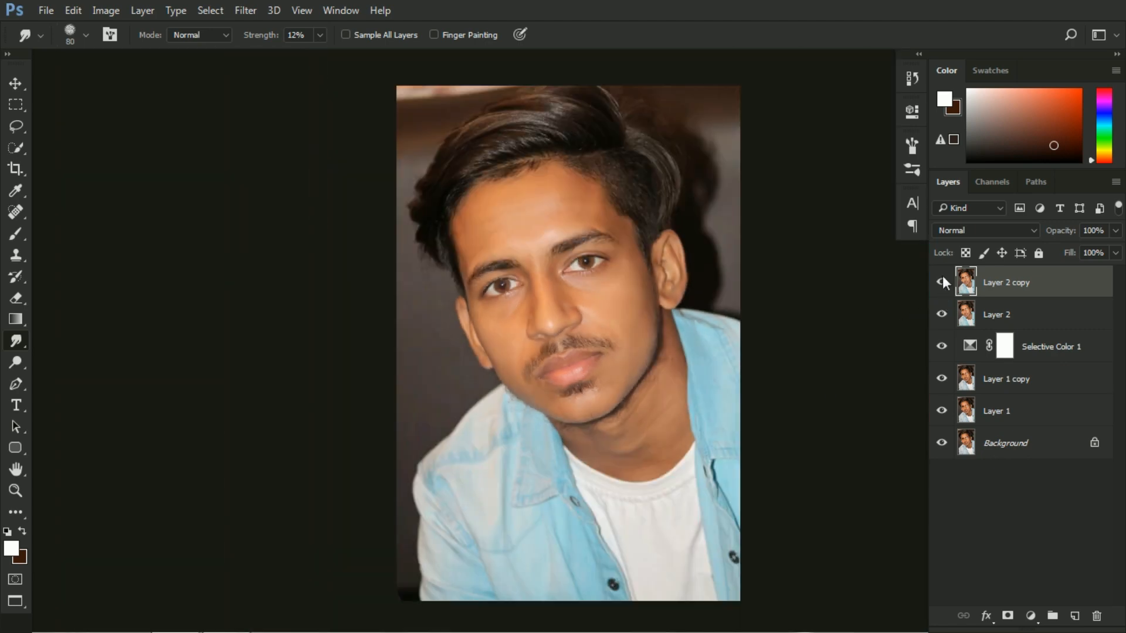
{"action": "left_click", "coordinate": [941, 282]}
{"action": "left_click", "coordinate": [942, 283]}
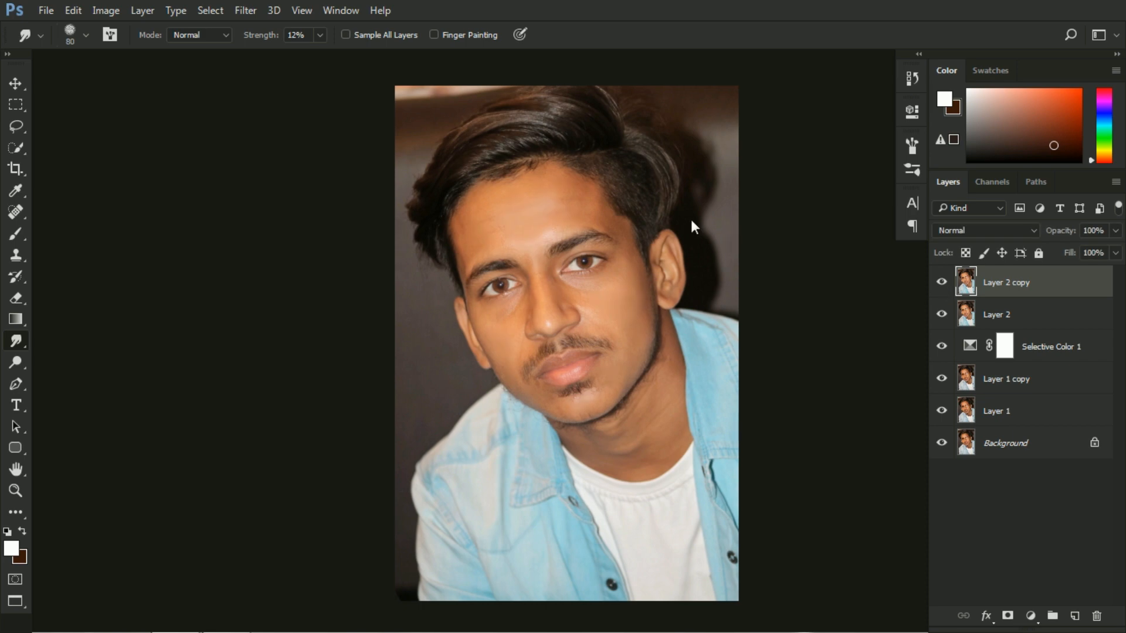
- Smooth the neck skin between the beard line and the shirt collar, using smudge brush sizes from 300 down to 175 px
{"action": "left_click_drag", "start_coordinate": [690, 220], "coordinate": [551, 194]}
{"action": "scroll", "coordinate": [495, 389], "scroll_direction": "up", "scroll_amount": 5}
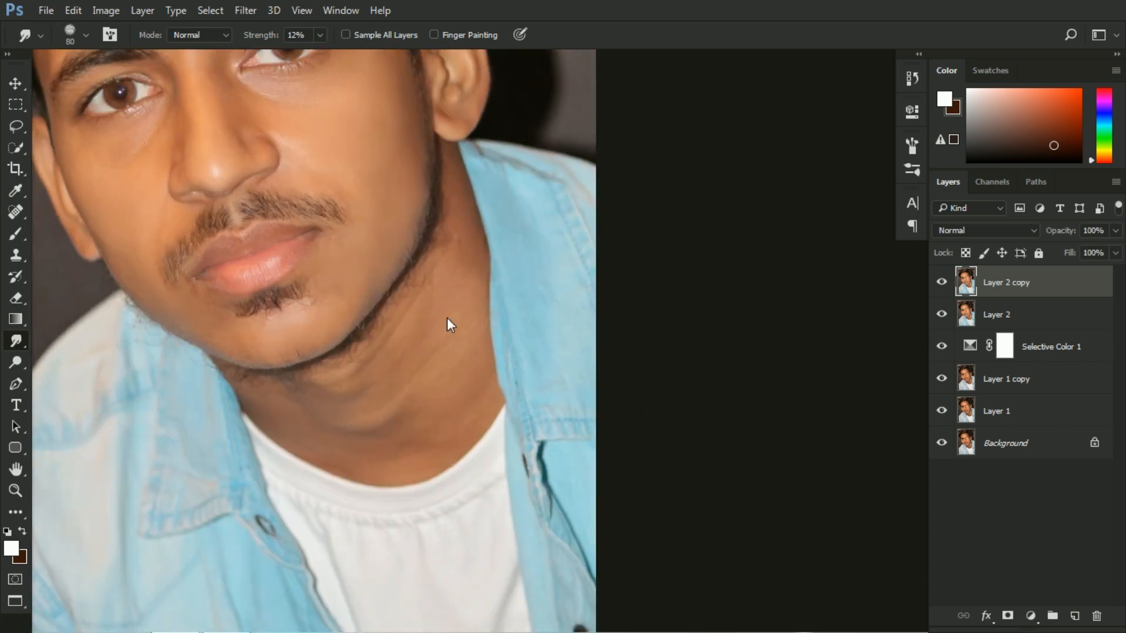
{"action": "scroll", "coordinate": [447, 318], "scroll_direction": "down", "scroll_amount": 2}
{"action": "key", "text": "bracketright"}
{"action": "key", "text": "bracketright"}
{"action": "key", "text": "bracketright"}
{"action": "key", "text": "bracketright"}
{"action": "key", "text": "bracketright"}
{"action": "key", "text": "bracketright"}
{"action": "key", "text": "bracketright"}
{"action": "scroll", "coordinate": [438, 291], "scroll_direction": "up", "scroll_amount": 2}
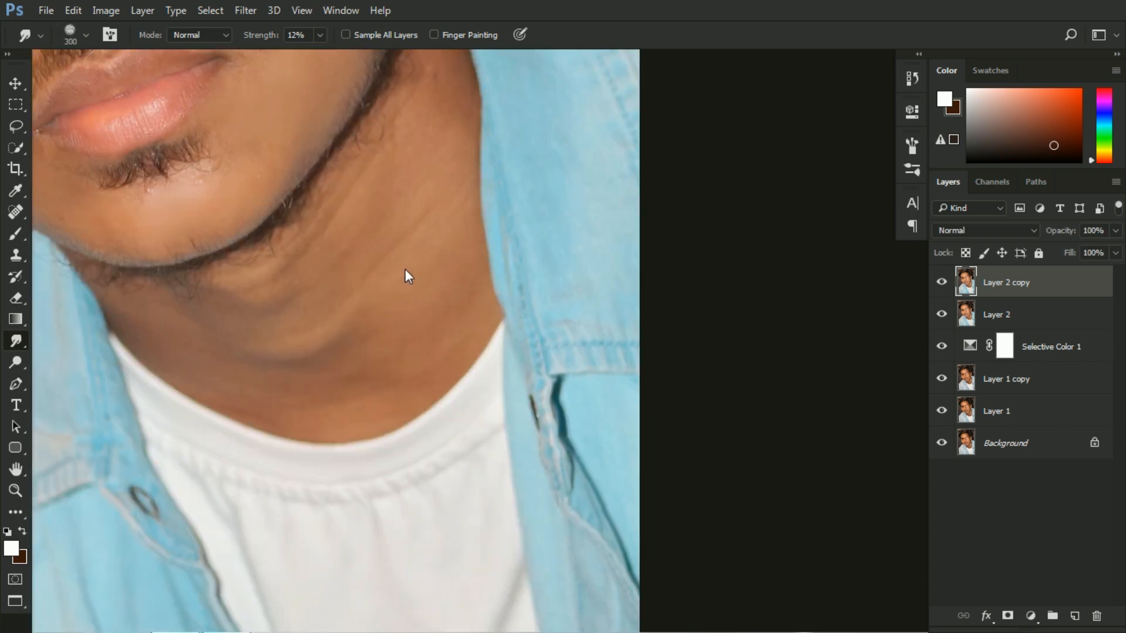
{"action": "key", "text": "bracketleft"}
{"action": "scroll", "coordinate": [450, 174], "scroll_direction": "up", "scroll_amount": 1}
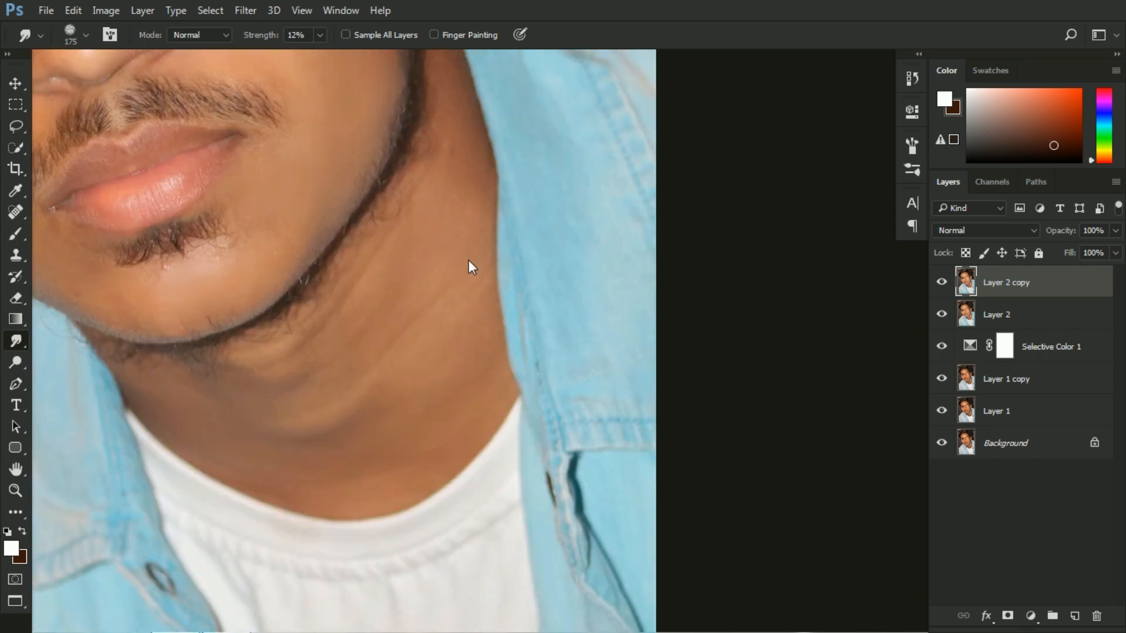
- Reduce the smudge brush to 90 px and refine the skin along the jawline and upper neck
{"action": "left_click_drag", "start_coordinate": [439, 311], "coordinate": [498, 392]}
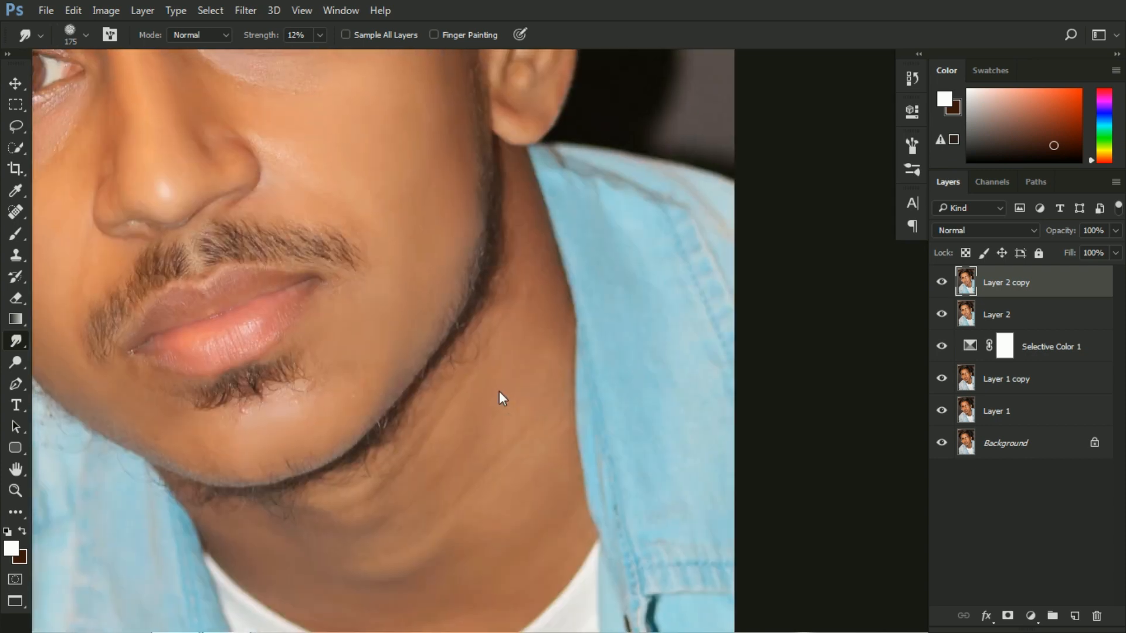
{"action": "key", "text": "bracketleft"}
{"action": "key", "text": "bracketleft"}
{"action": "key", "text": "bracketleft"}
{"action": "left_click_drag", "start_coordinate": [484, 267], "coordinate": [508, 290]}
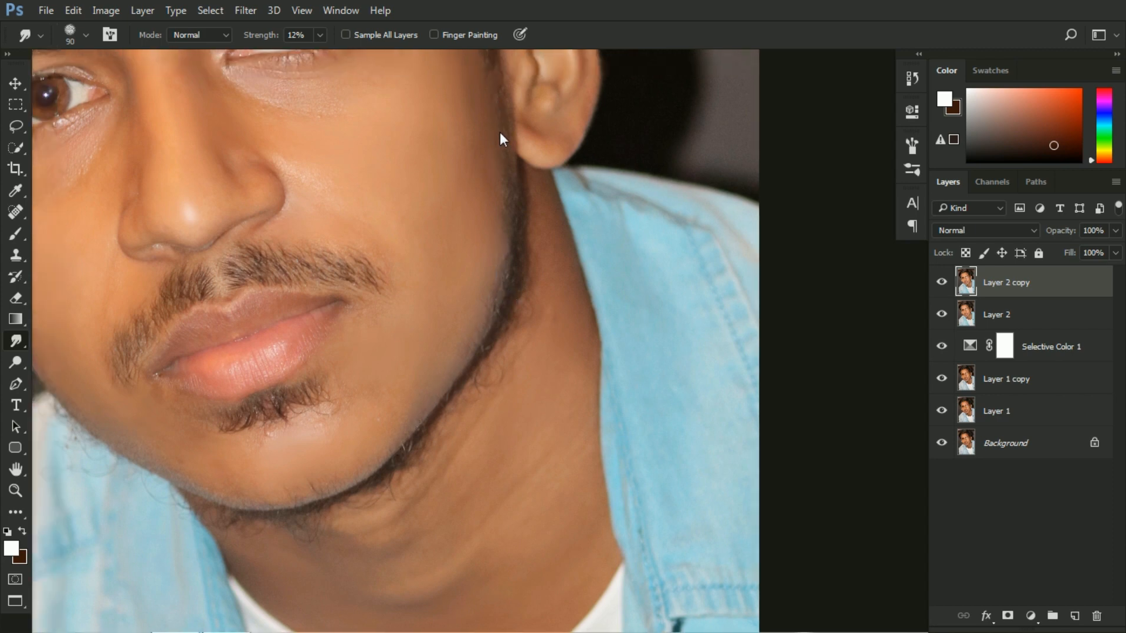
- Refine the skin beside the nose and under the eyes at 90 px, and enlarge the smudge brush to 150 px for the forehead
{"action": "left_click_drag", "start_coordinate": [483, 169], "coordinate": [562, 209]}
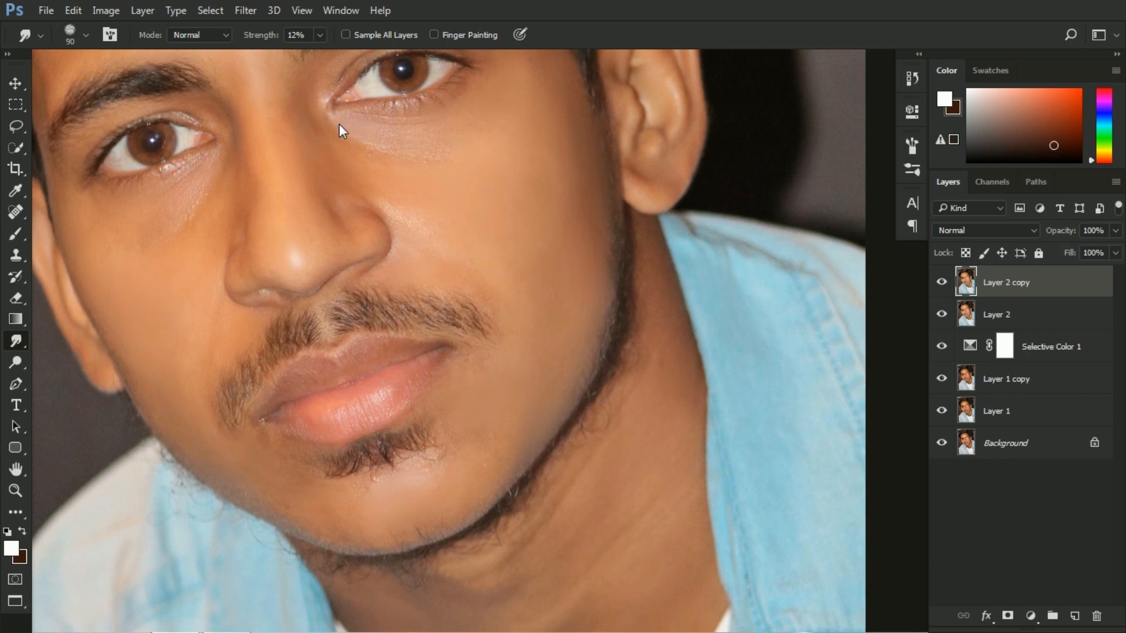
{"action": "left_click_drag", "start_coordinate": [329, 92], "coordinate": [368, 117]}
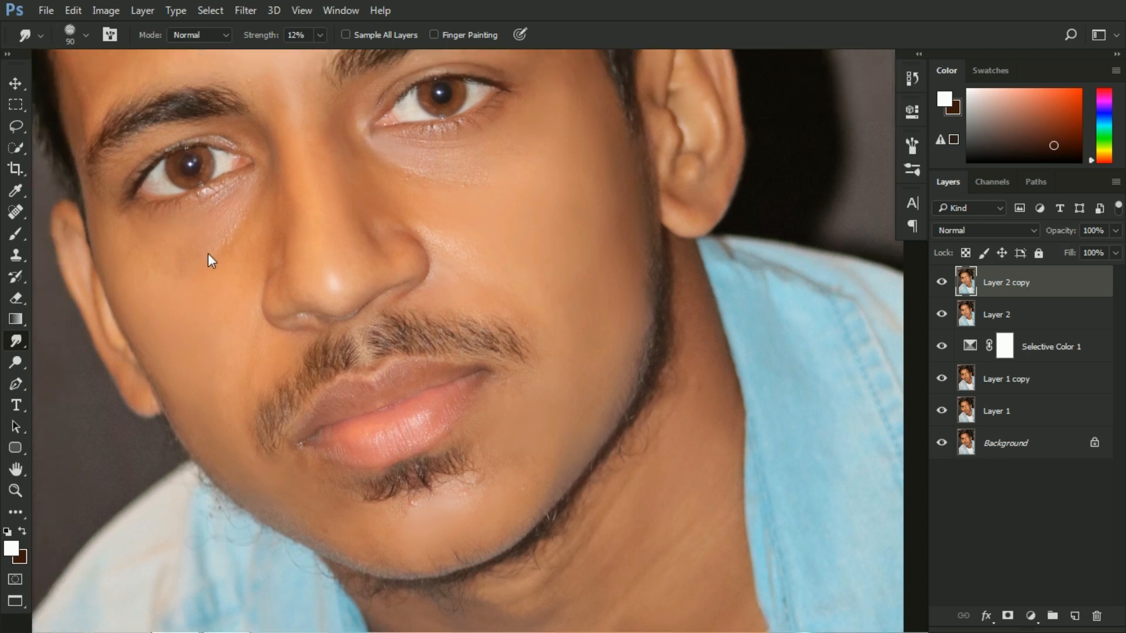
{"action": "left_click_drag", "start_coordinate": [208, 254], "coordinate": [265, 347]}
{"action": "left_click_drag", "start_coordinate": [272, 176], "coordinate": [348, 234]}
{"action": "key", "text": "bracketright"}
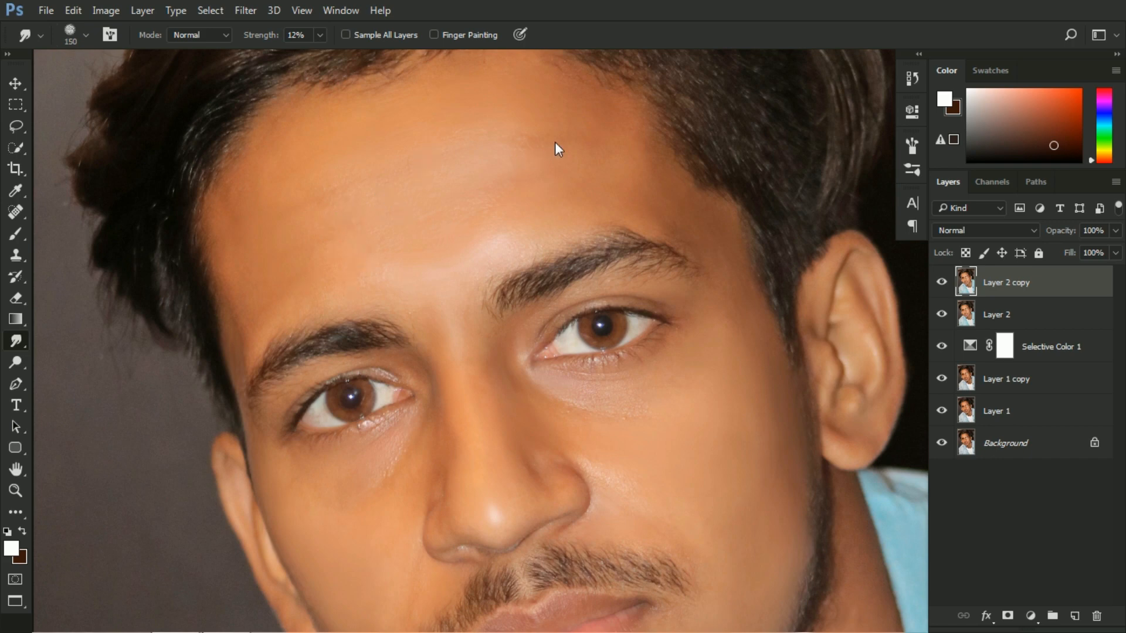
- Create a new layer above Layer 2 copy, filled with 50% Gray and blended in Overlay mode
{"action": "scroll", "coordinate": [555, 142], "scroll_direction": "down", "scroll_amount": 6}
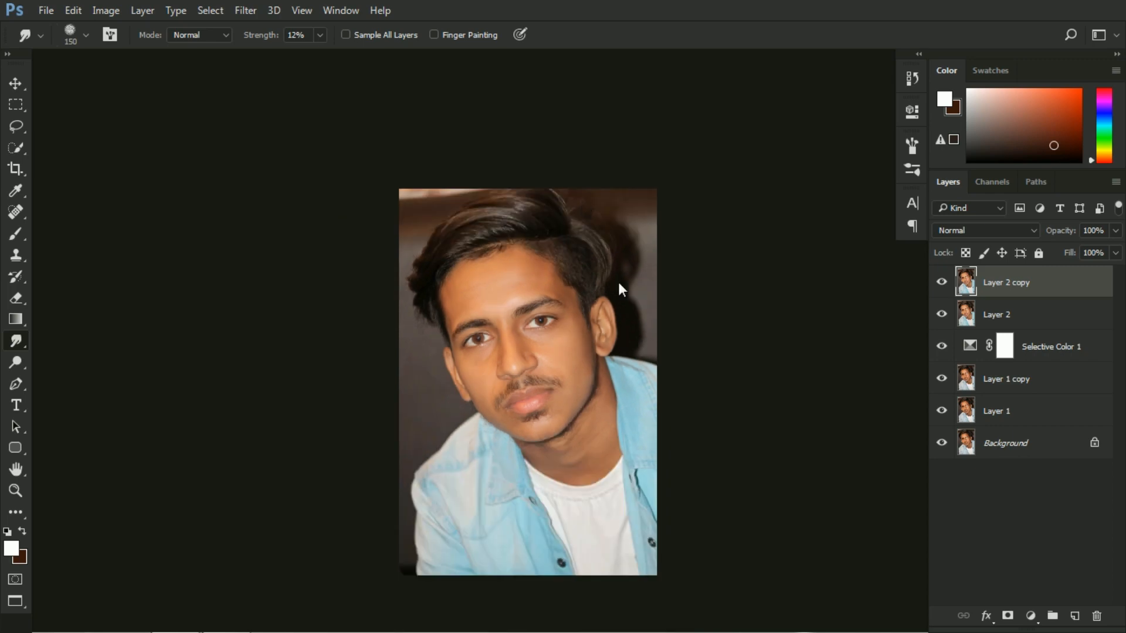
{"action": "left_click", "coordinate": [1075, 616]}
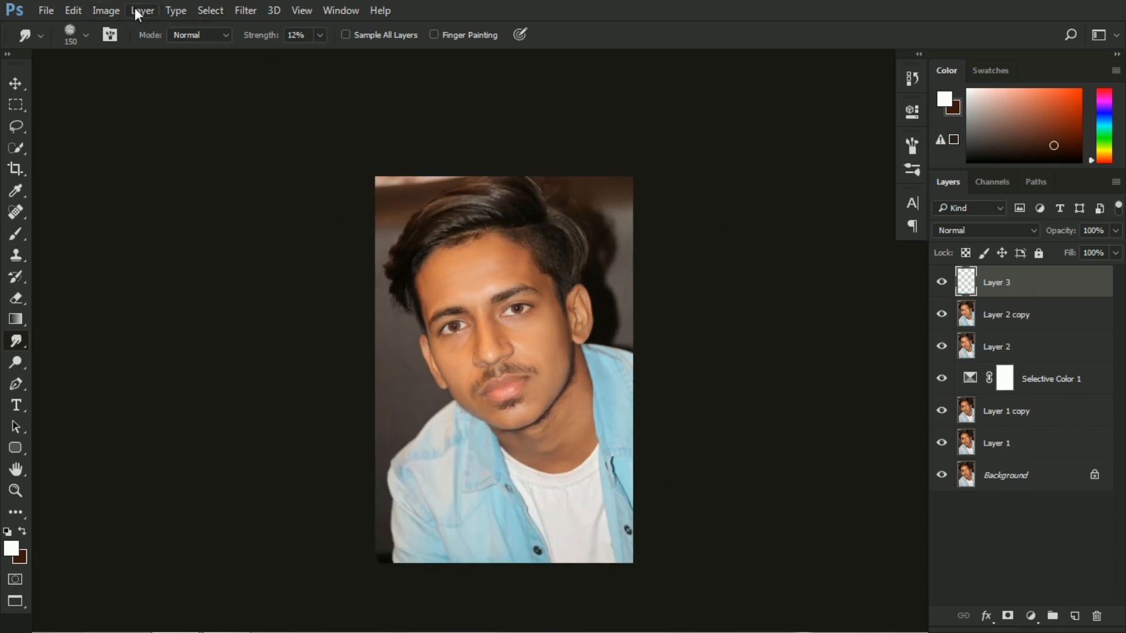
{"action": "left_click", "coordinate": [69, 11]}
{"action": "left_click", "coordinate": [150, 264]}
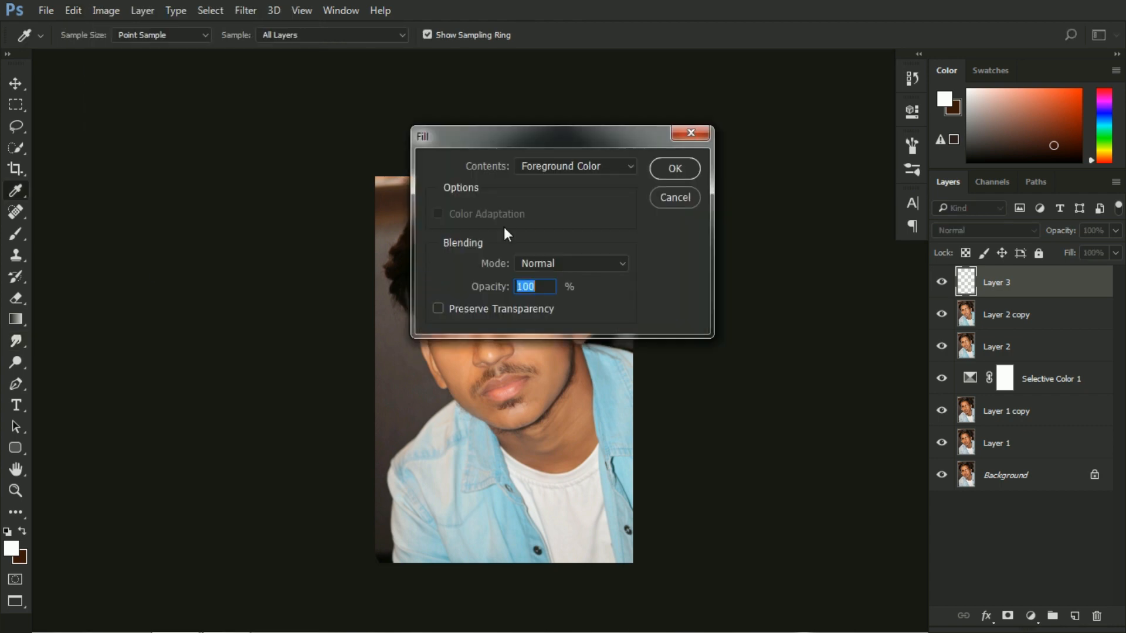
{"action": "left_click", "coordinate": [583, 166]}
{"action": "left_click", "coordinate": [578, 285]}
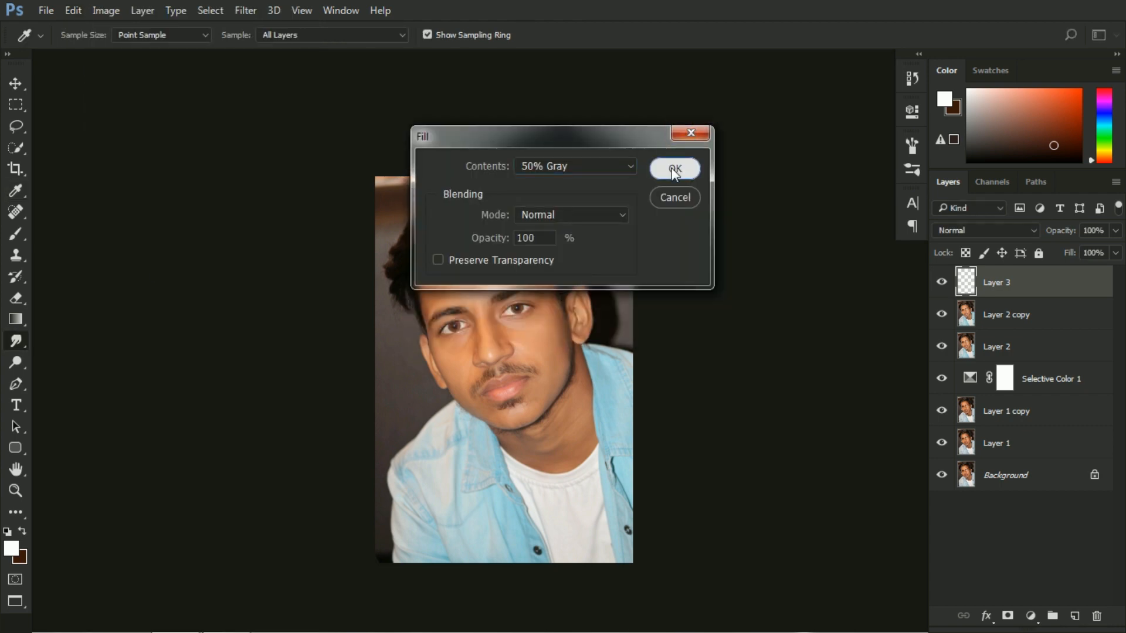
{"action": "left_click", "coordinate": [671, 167]}
{"action": "left_click", "coordinate": [985, 230]}
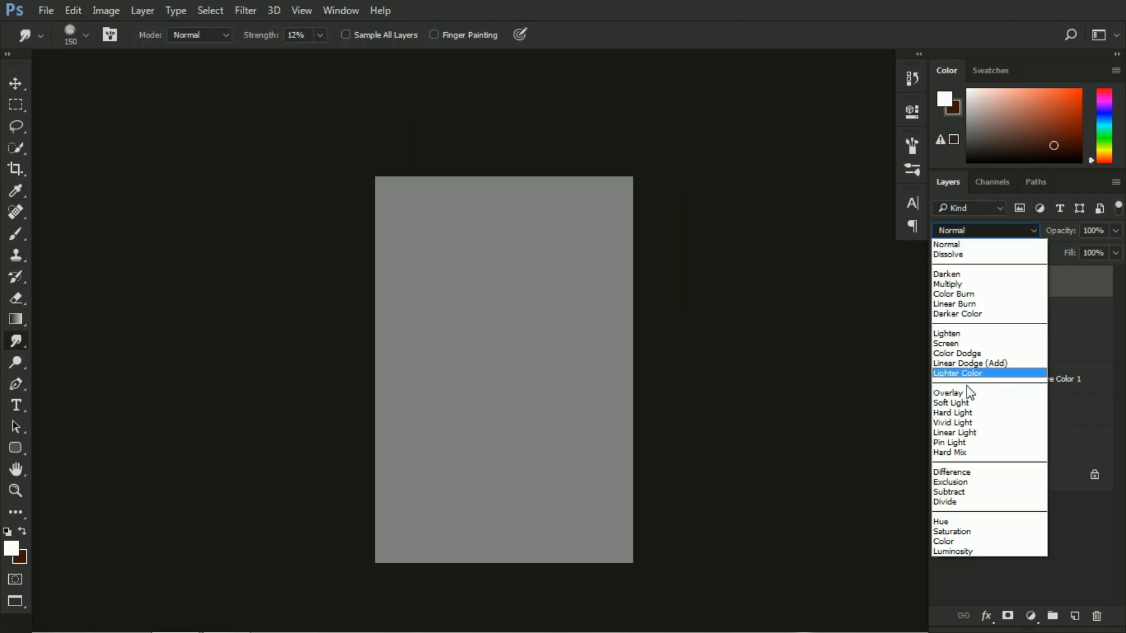
{"action": "left_click", "coordinate": [966, 389]}
- Set up the Dodge tool for the face with the Midtones range and 5% exposure
{"action": "left_click", "coordinate": [12, 359]}
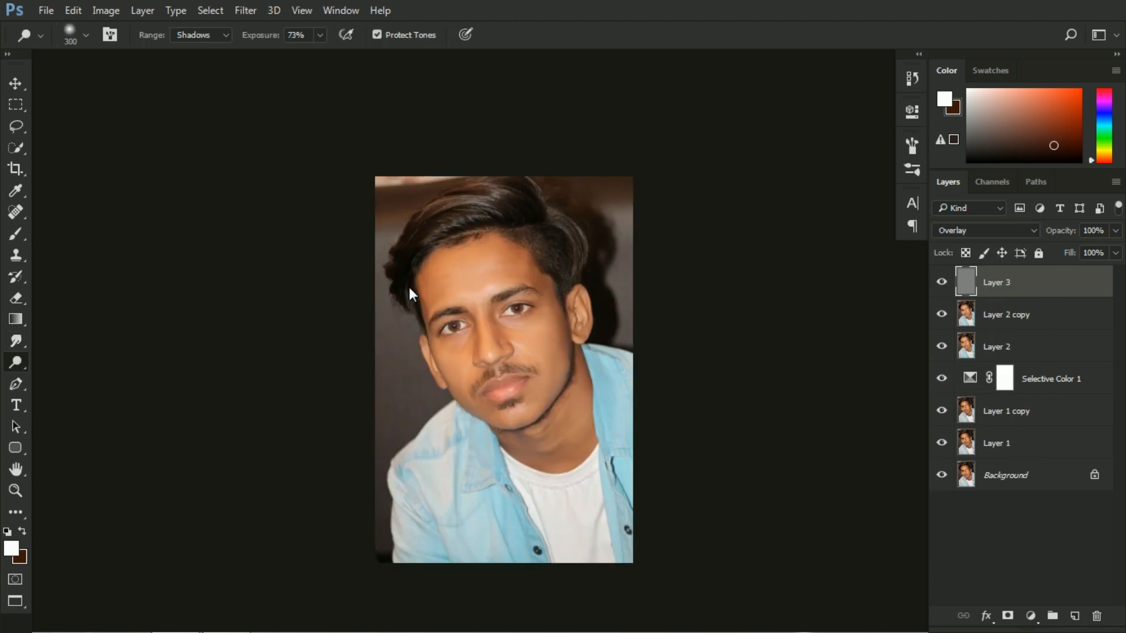
{"action": "key", "text": "ctrl+plus"}
{"action": "key", "text": "ctrl+plus"}
{"action": "key", "text": "ctrl+plus"}
{"action": "scroll", "coordinate": [547, 328], "scroll_direction": "down", "scroll_amount": 1}
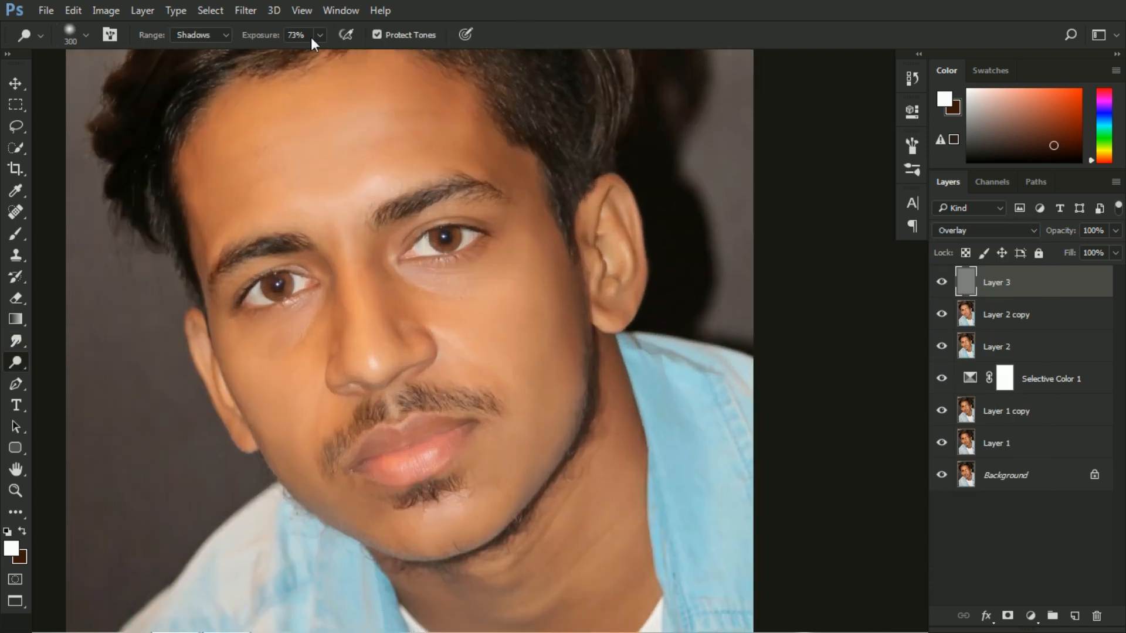
{"action": "left_click", "coordinate": [201, 37]}
{"action": "left_click", "coordinate": [194, 60]}
{"action": "type", "text": "5"}
{"action": "key", "text": "Return"}
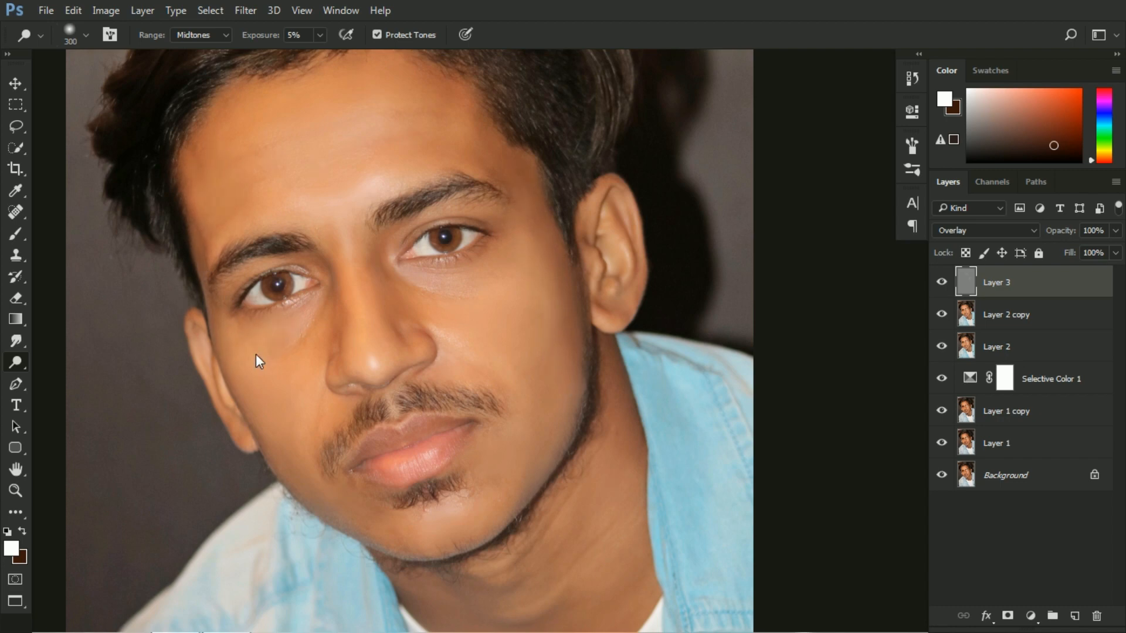
- Dodge the highlights on the chin, lips and nose, using brush sizes from 200 down to 125 px
{"action": "key", "text": "bracketleft"}
{"action": "key", "text": "bracketleft"}
{"action": "scroll", "coordinate": [489, 270], "scroll_direction": "down", "scroll_amount": 3}
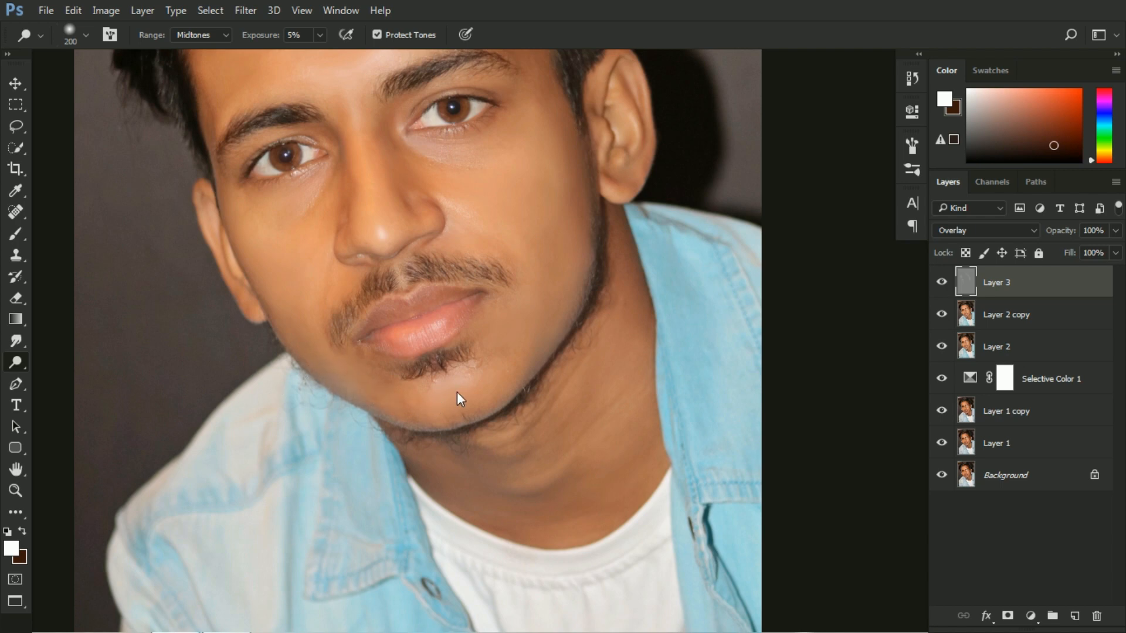
{"action": "left_click_drag", "start_coordinate": [417, 321], "coordinate": [441, 357]}
{"action": "key", "text": "bracketleft"}
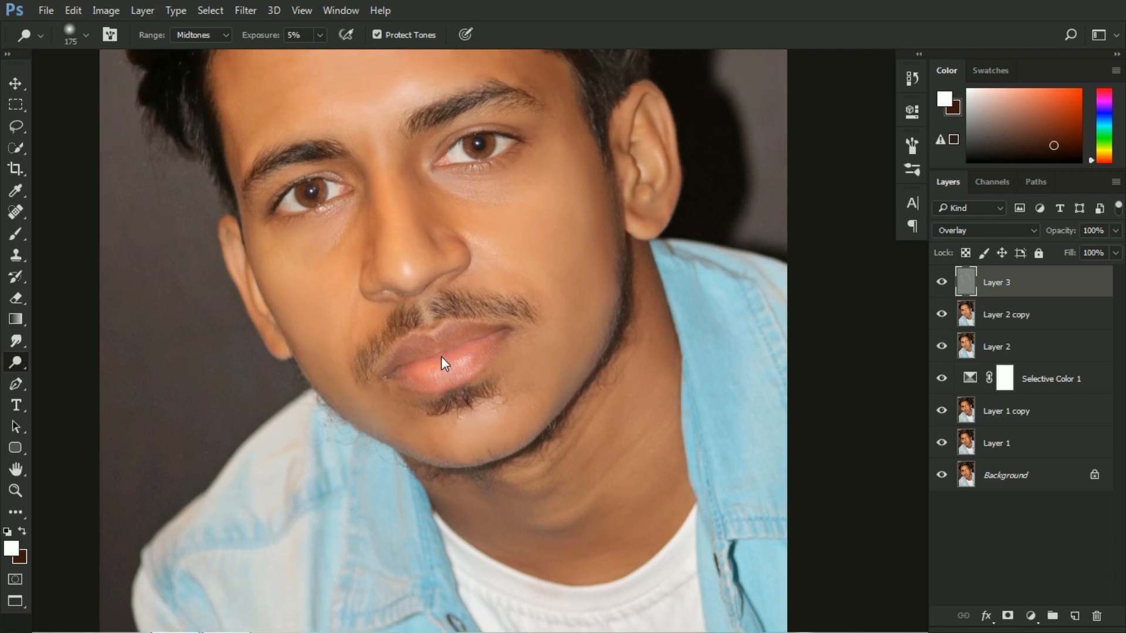
{"action": "left_click_drag", "start_coordinate": [395, 238], "coordinate": [433, 258]}
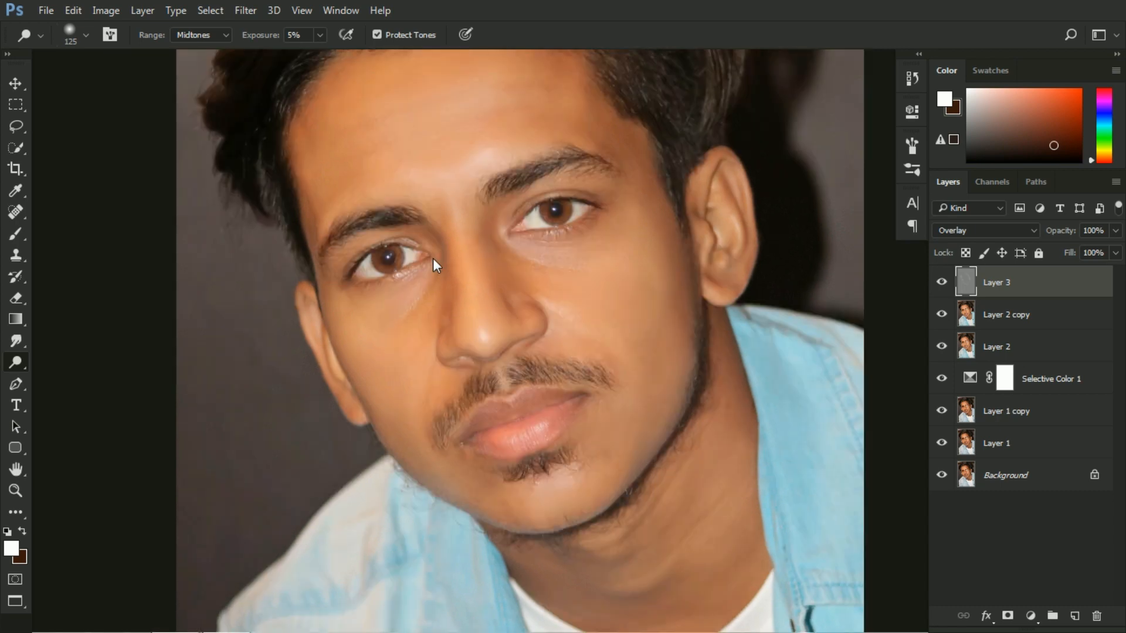
{"action": "left_click_drag", "start_coordinate": [534, 149], "coordinate": [515, 239]}
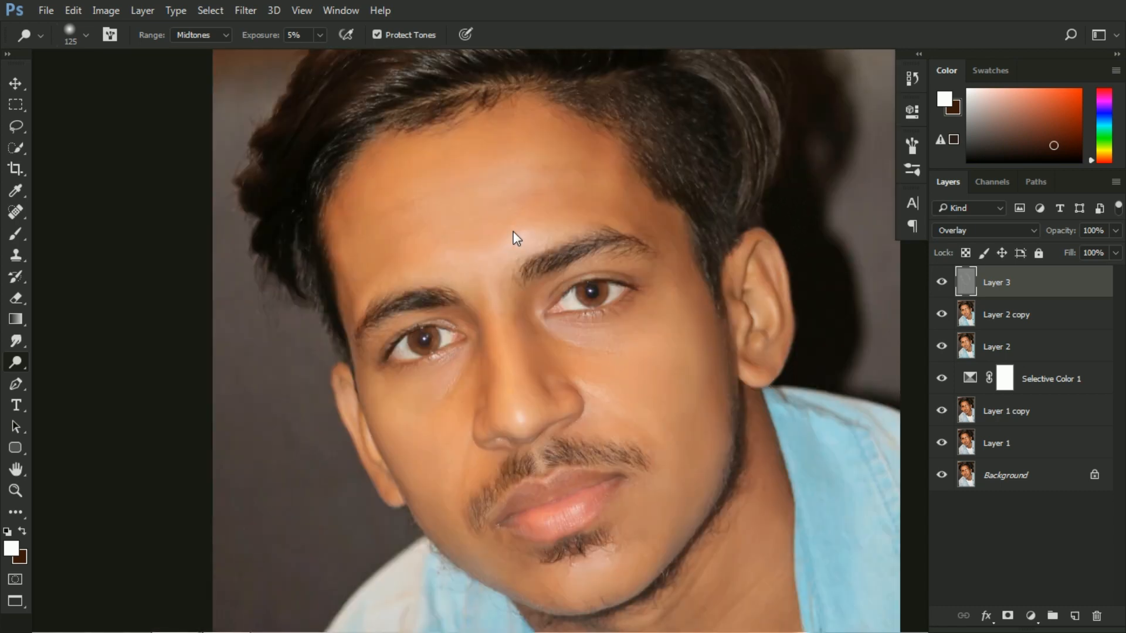
- Enlarge the dodge brush to 250 px and brighten the forehead highlights
{"action": "key", "text": "bracketright"}
{"action": "key", "text": "bracketright"}
{"action": "key", "text": "bracketright"}
{"action": "key", "text": "bracketright"}
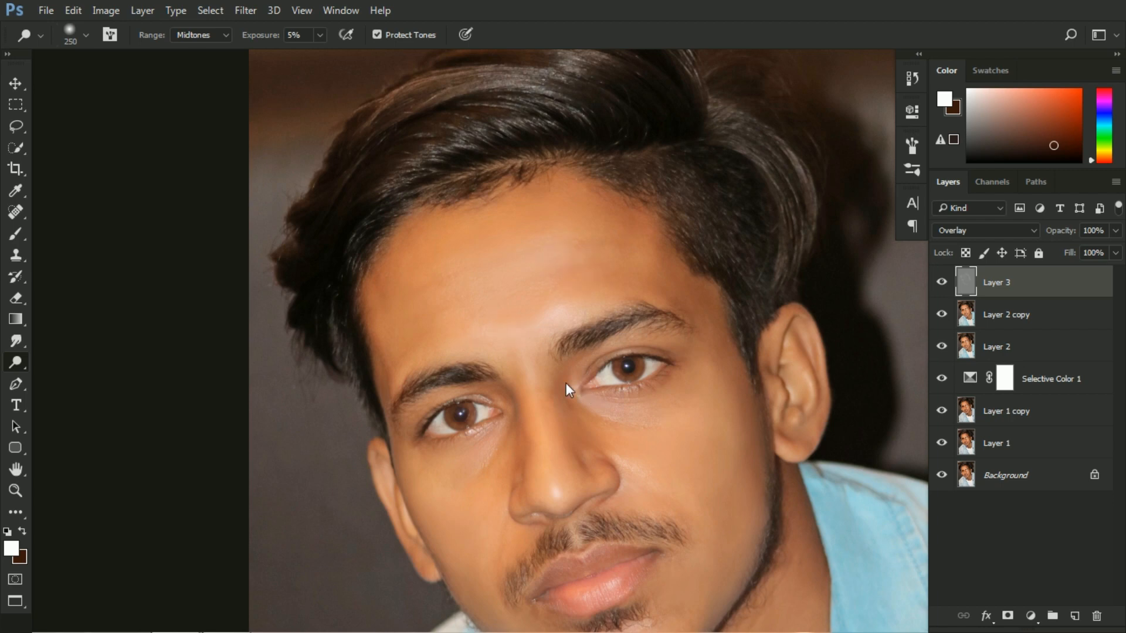
- Dodge both eyes with the brush reduced to 50 px, and compare them with Layer 3 hidden and shown
{"action": "scroll", "coordinate": [565, 382], "scroll_direction": "up", "scroll_amount": 5}
{"action": "scroll", "coordinate": [486, 217], "scroll_direction": "down", "scroll_amount": 5}
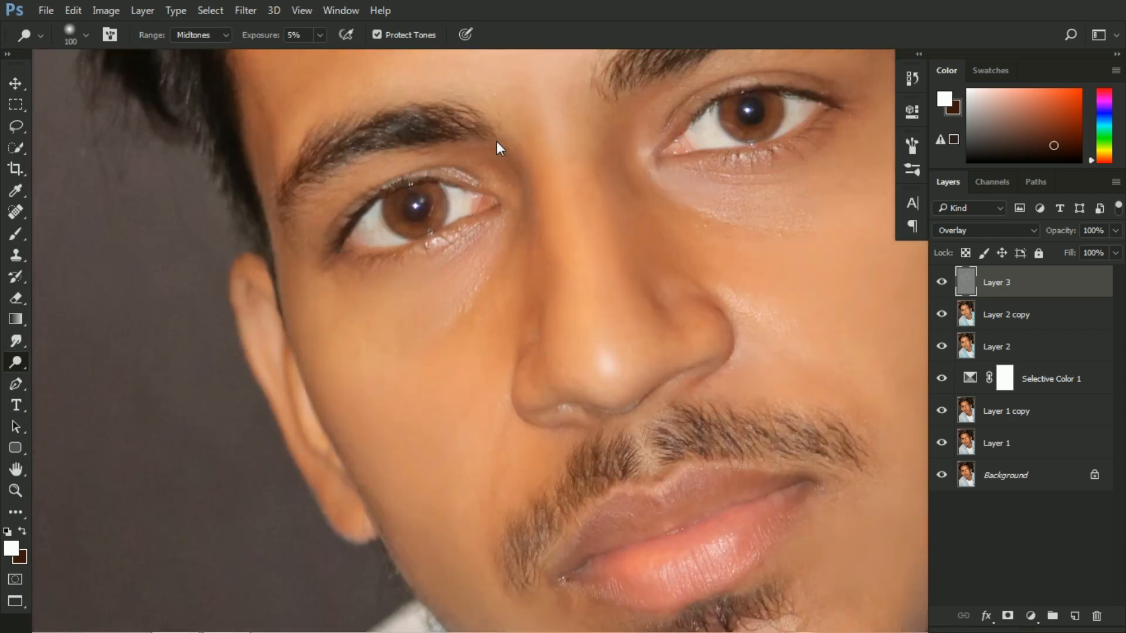
{"action": "key", "text": "bracketleft"}
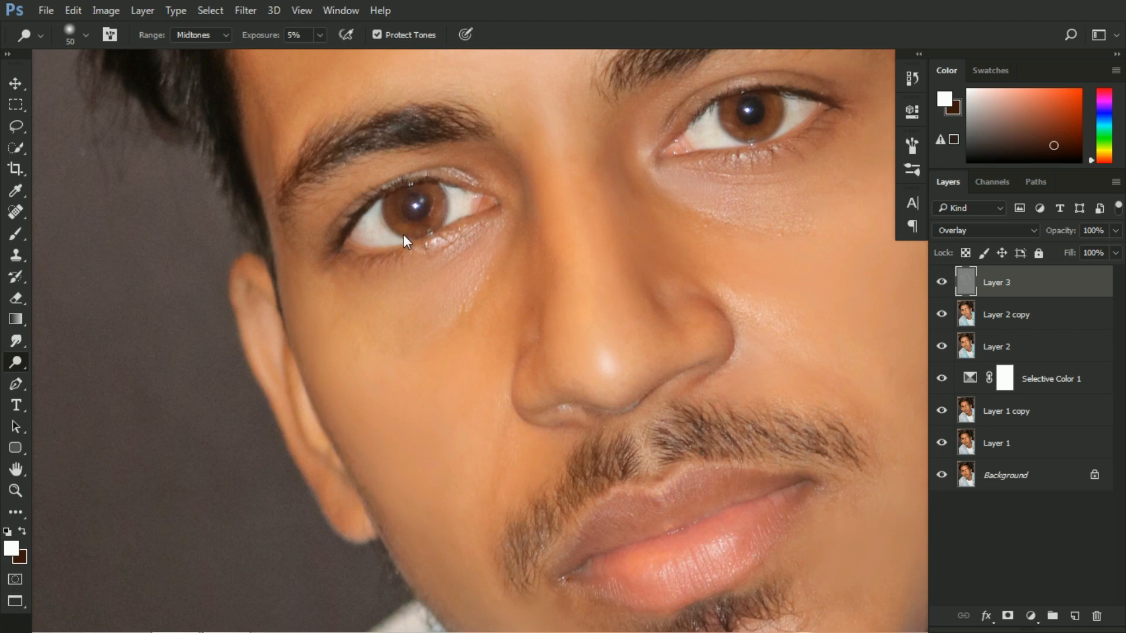
{"action": "scroll", "coordinate": [479, 217], "scroll_direction": "right", "scroll_amount": 5}
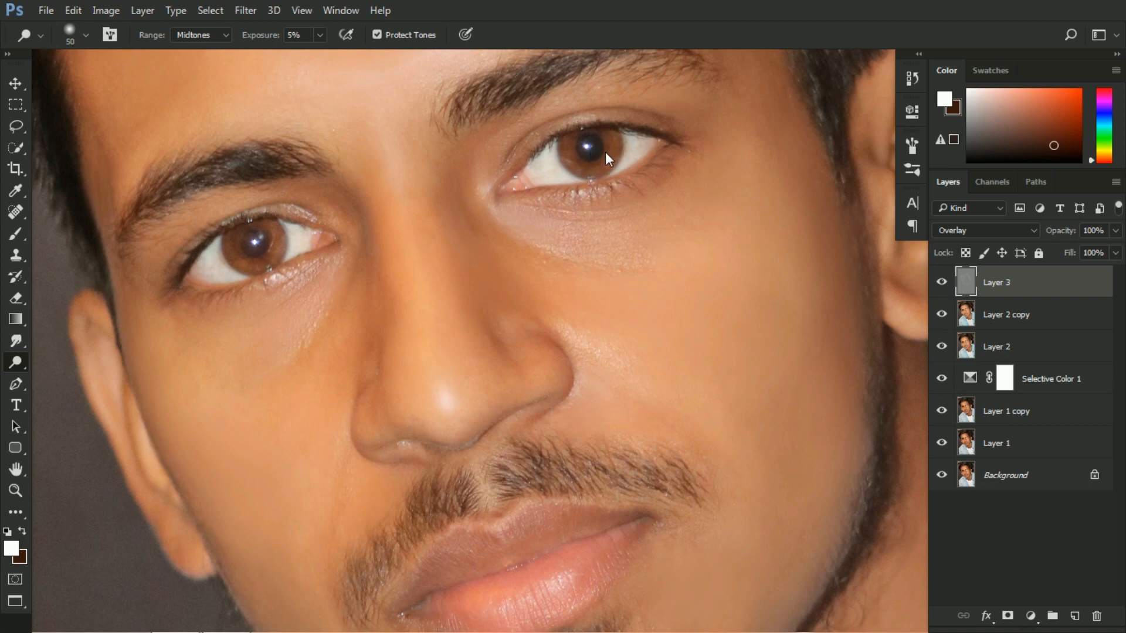
{"action": "left_click", "coordinate": [943, 282]}
{"action": "left_click", "coordinate": [943, 282]}
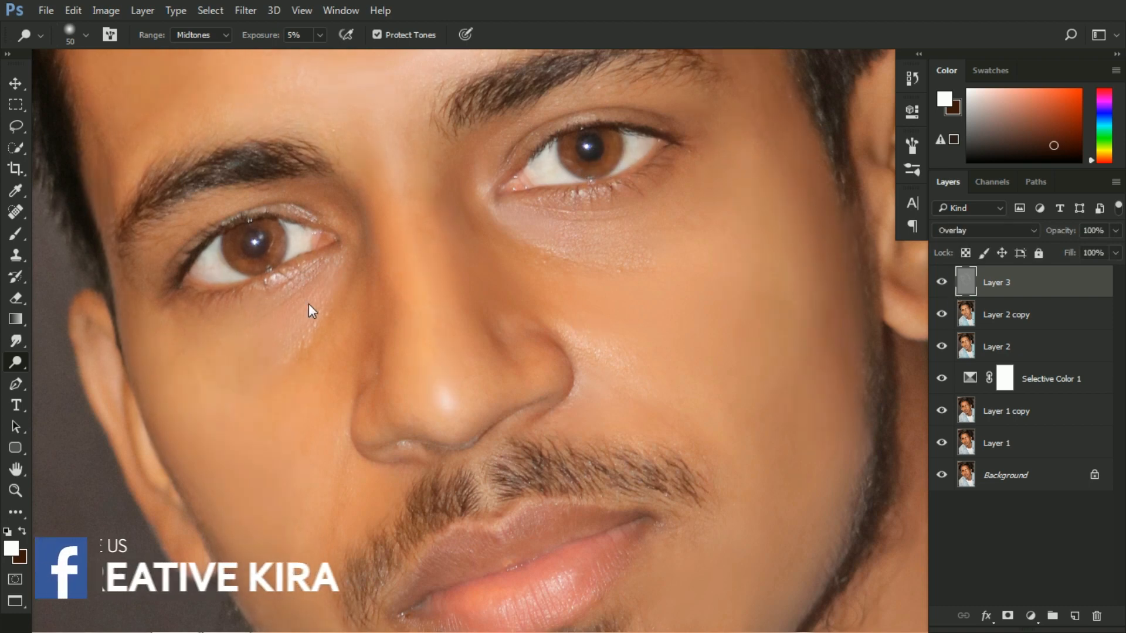
- Dodge the forehead from the temple to the hairline and above the eyebrows with a 250 px brush
{"action": "scroll", "coordinate": [564, 353], "scroll_direction": "up", "scroll_amount": 4}
{"action": "scroll", "coordinate": [564, 353], "scroll_direction": "right", "scroll_amount": 2}
{"action": "key", "text": "bracketright"}
{"action": "key", "text": "bracketright"}
{"action": "key", "text": "bracketright"}
{"action": "key", "text": "bracketright"}
{"action": "key", "text": "bracketright"}
{"action": "key", "text": "bracketright"}
{"action": "key", "text": "bracketright"}
{"action": "key", "text": "bracketright"}
{"action": "key", "text": "bracketright"}
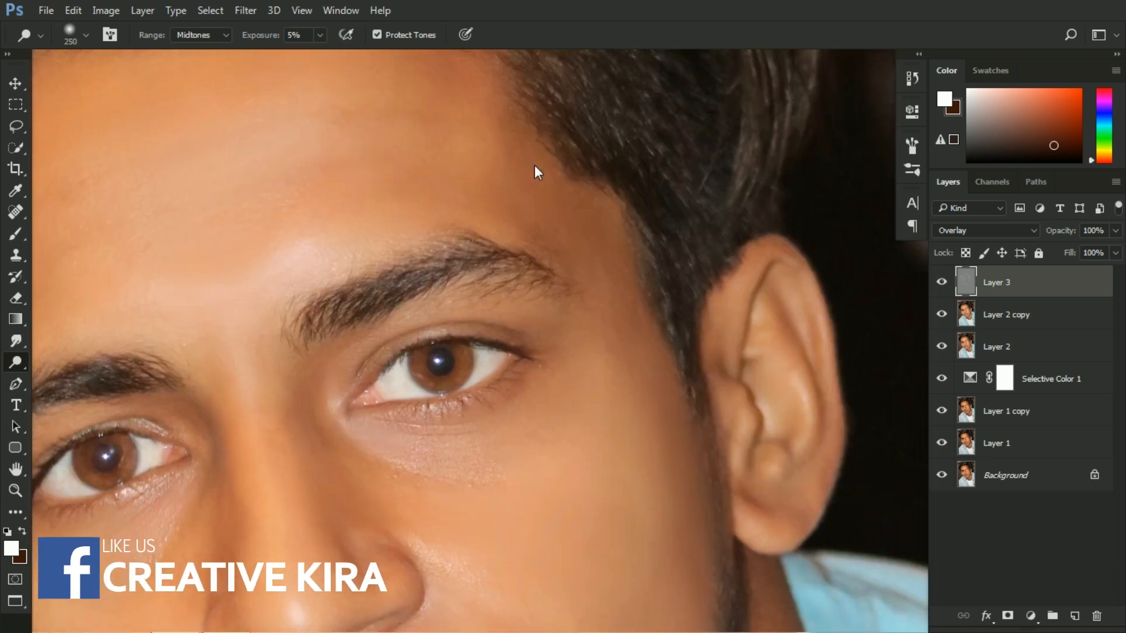
{"action": "scroll", "coordinate": [550, 203], "scroll_direction": "up", "scroll_amount": 3}
{"action": "scroll", "coordinate": [550, 203], "scroll_direction": "left", "scroll_amount": 2}
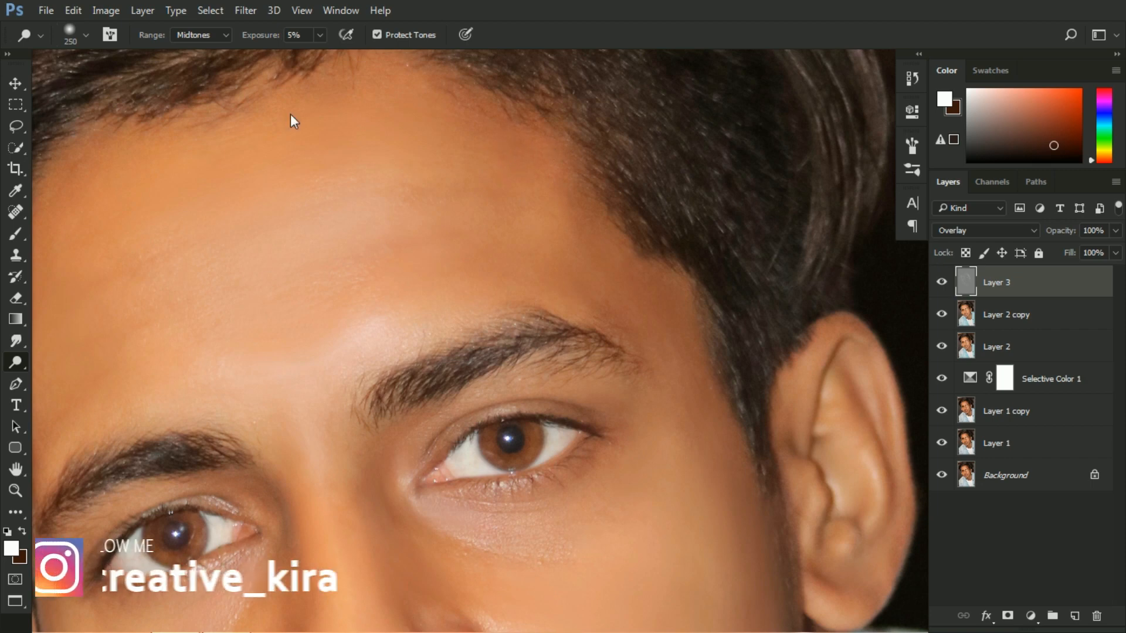
{"action": "left_click_drag", "start_coordinate": [292, 118], "coordinate": [458, 141]}
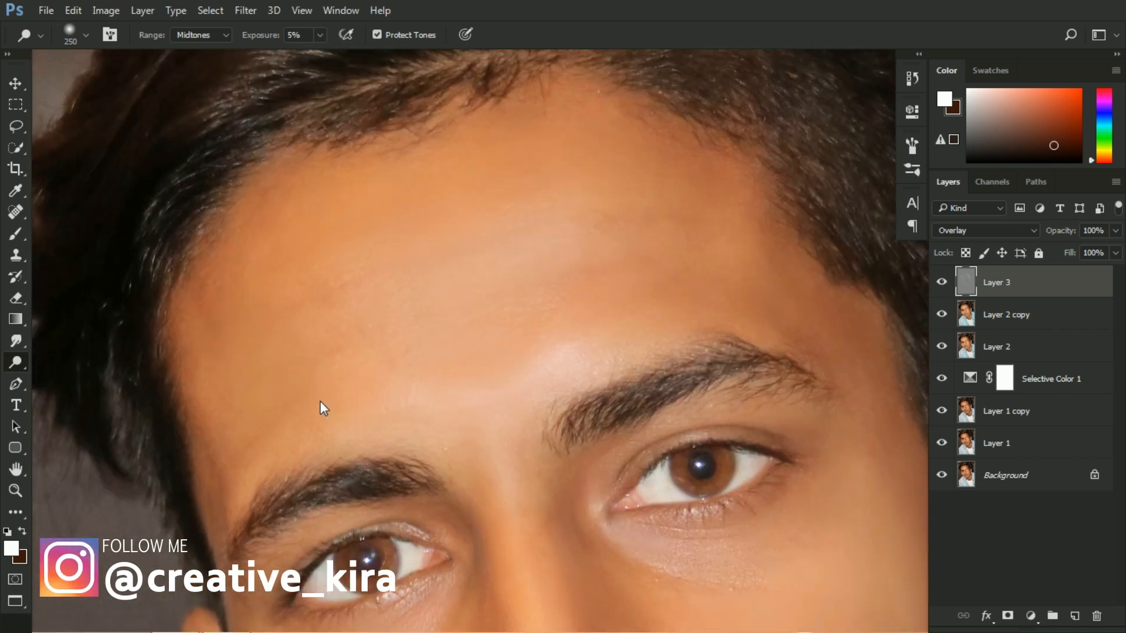
{"action": "left_click_drag", "start_coordinate": [320, 401], "coordinate": [264, 284]}
- Reduce the dodge brush to 125 px and brighten the skin under the eyes and on the nose
{"action": "key", "text": "bracketleft"}
{"action": "key", "text": "bracketleft"}
{"action": "key", "text": "bracketleft"}
{"action": "key", "text": "bracketleft"}
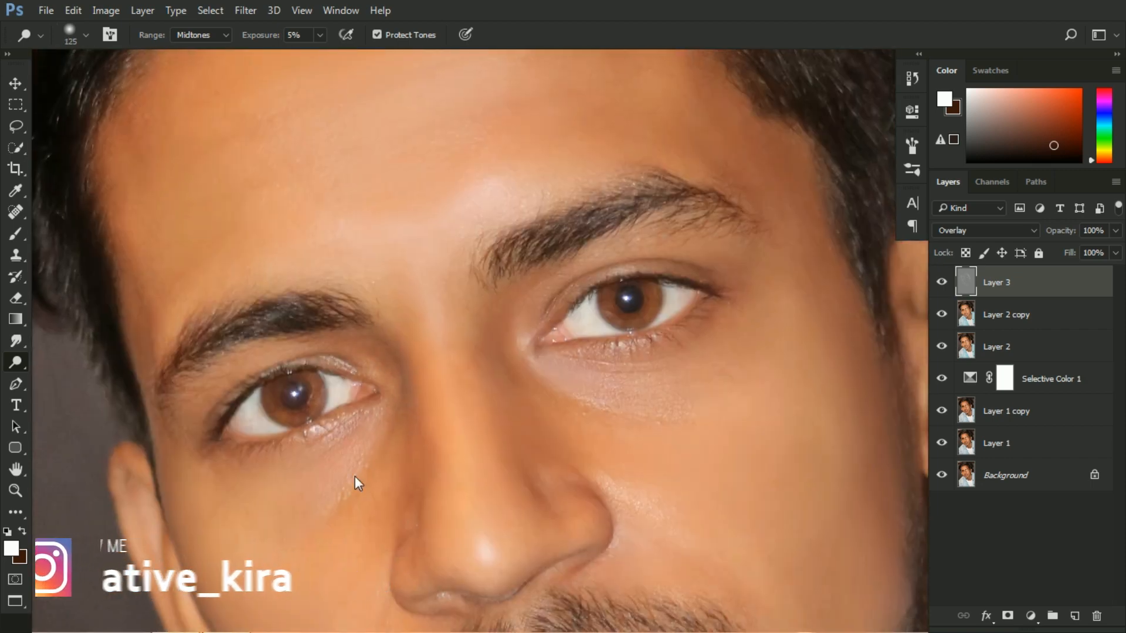
{"action": "left_click_drag", "start_coordinate": [563, 495], "coordinate": [554, 429]}
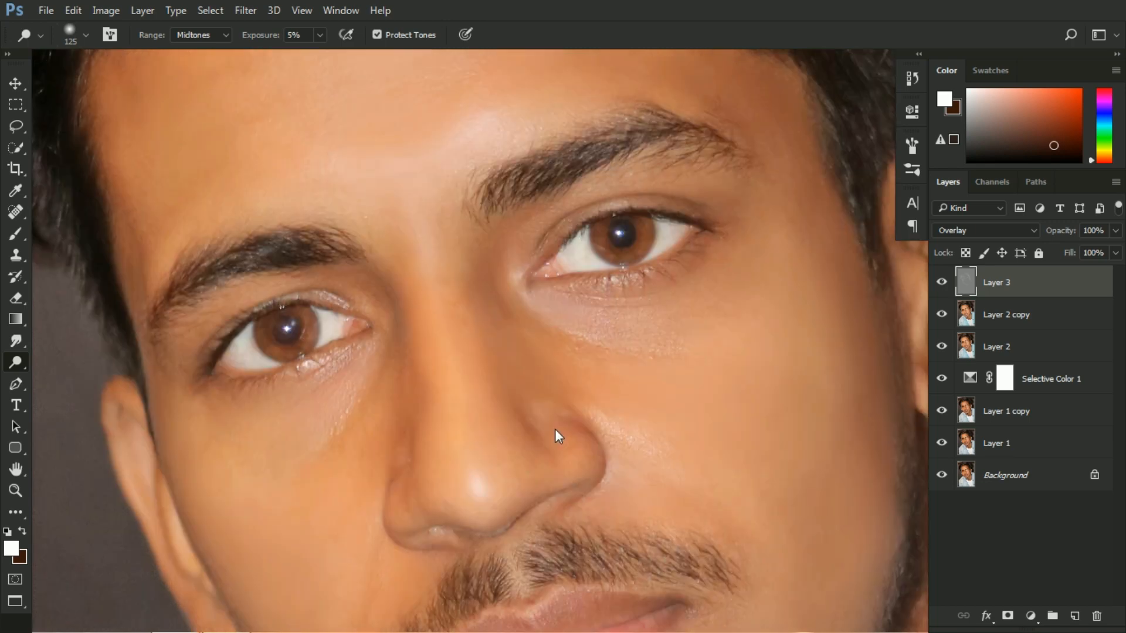
{"action": "scroll", "coordinate": [502, 387], "scroll_direction": "down", "scroll_amount": 3}
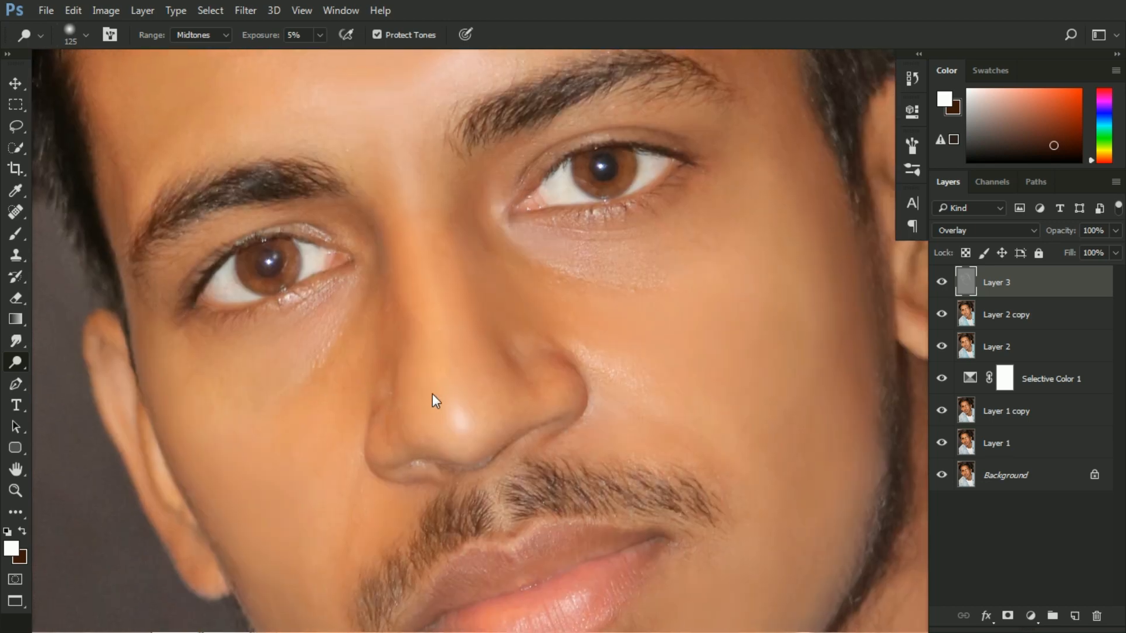
- Switch to the Burn tool with the Midtones range and darken the irises with a 65 px brush at 5% exposure
{"action": "right_click", "coordinate": [20, 363]}
{"action": "left_click", "coordinate": [71, 375]}
{"action": "left_click", "coordinate": [219, 33]}
{"action": "left_click", "coordinate": [199, 51]}
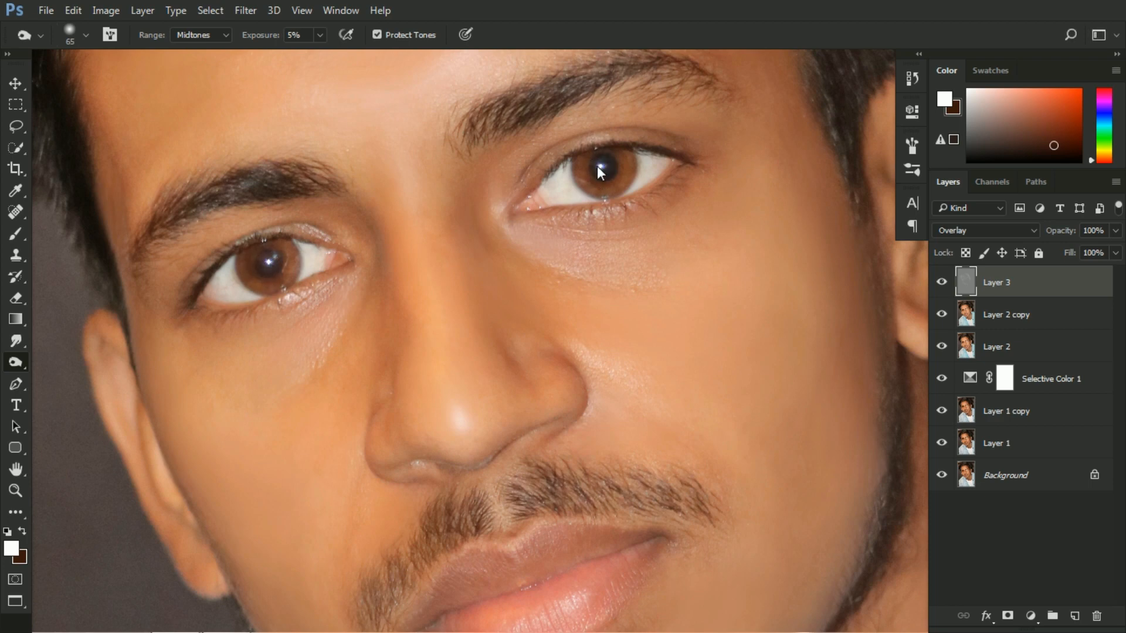
{"action": "scroll", "coordinate": [602, 174], "scroll_direction": "down", "scroll_amount": 5}
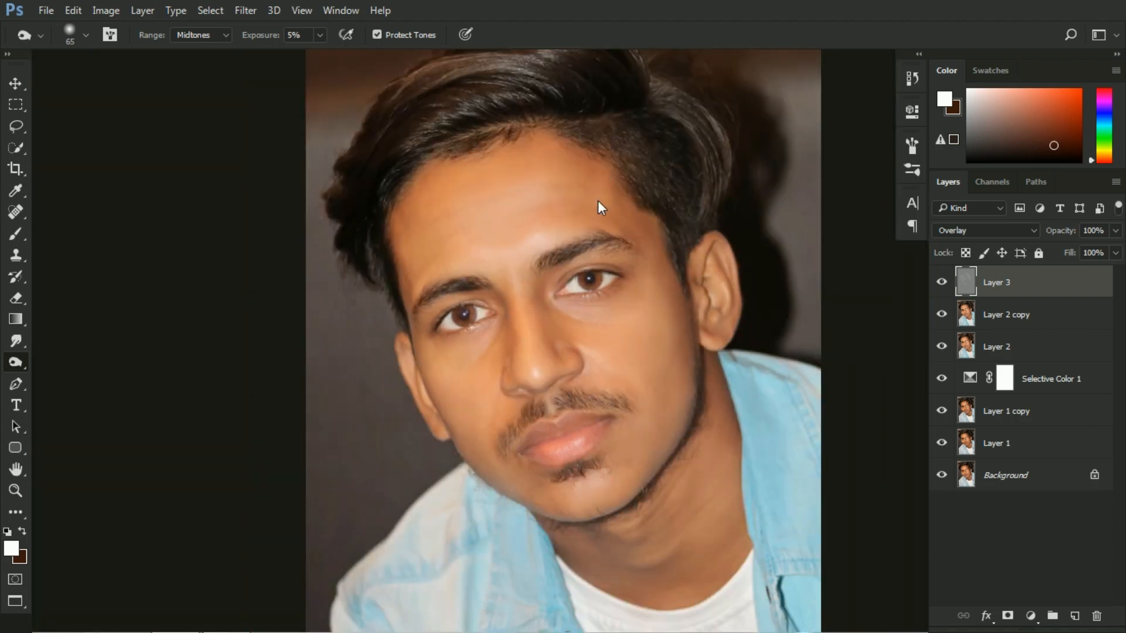
{"action": "scroll", "coordinate": [463, 305], "scroll_direction": "up", "scroll_amount": 5}
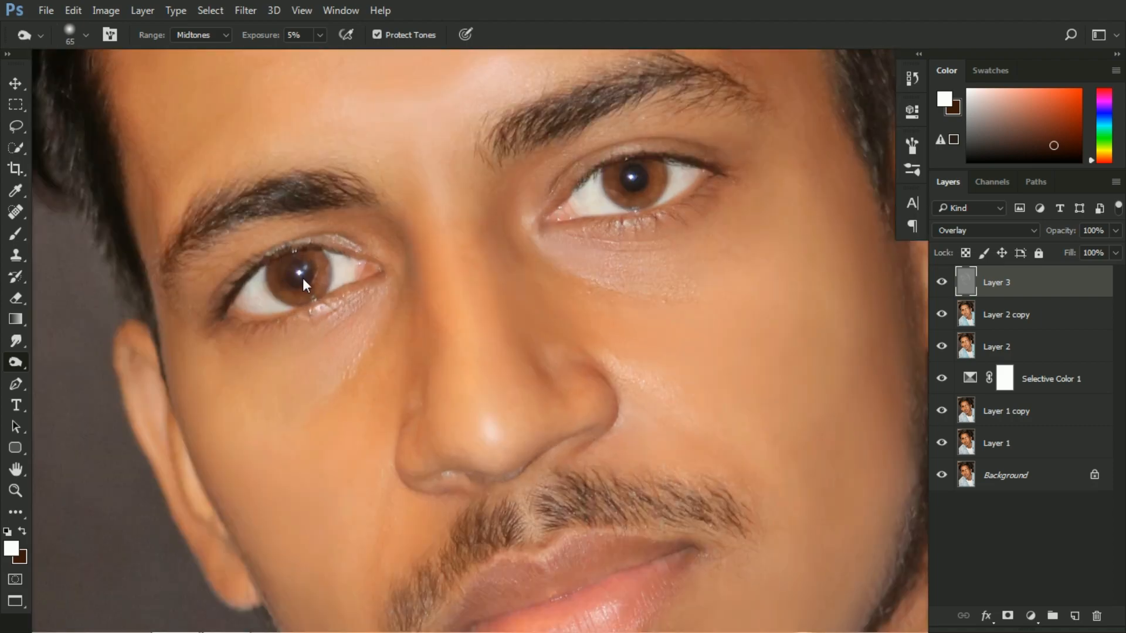
- Raise the burn exposure to 20% and darken the irises and pupils of both eyes further
{"action": "left_click", "coordinate": [296, 35]}
{"action": "type", "text": "20"}
{"action": "key", "text": "Return"}
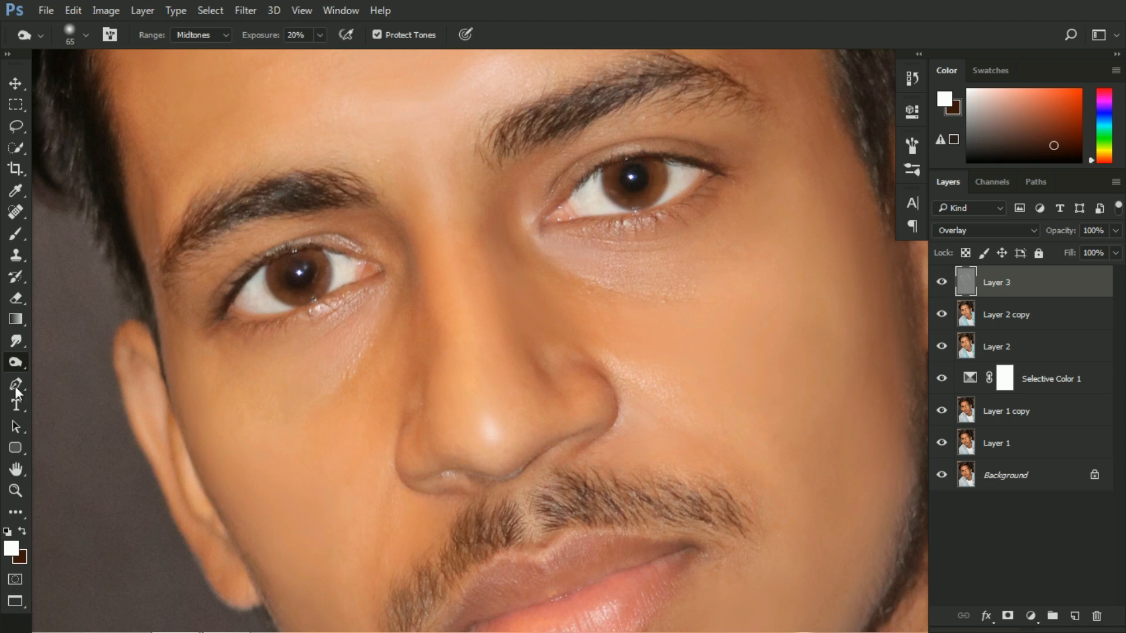
- Return to the Dodge tool at 5% exposure and brighten the cheek, neck and shirts, using brush sizes from 200 to 500 px
{"action": "right_click", "coordinate": [17, 365]}
{"action": "left_click", "coordinate": [65, 379]}
{"action": "scroll", "coordinate": [635, 183], "scroll_direction": "down", "scroll_amount": 6}
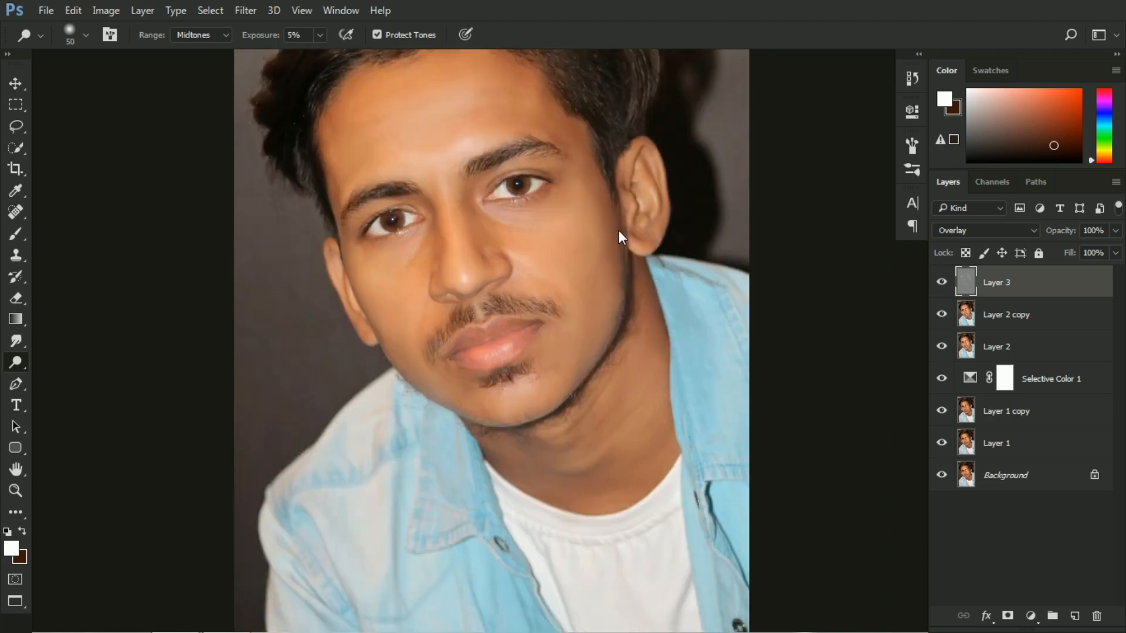
{"action": "left_click_drag", "start_coordinate": [620, 236], "coordinate": [619, 302]}
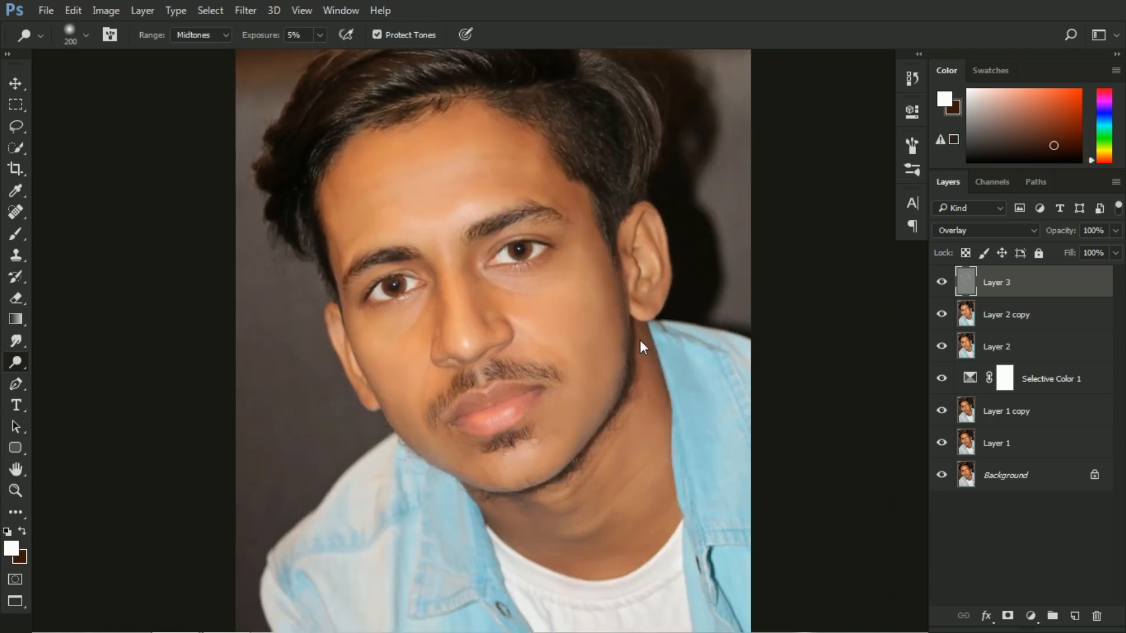
{"action": "key", "text": "bracketright"}
{"action": "mouse_move", "coordinate": [649, 436]}
{"action": "left_mouse_down"}
{"action": "mouse_move", "coordinate": [508, 323]}
{"action": "mouse_move", "coordinate": [518, 328]}
{"action": "left_mouse_up"}
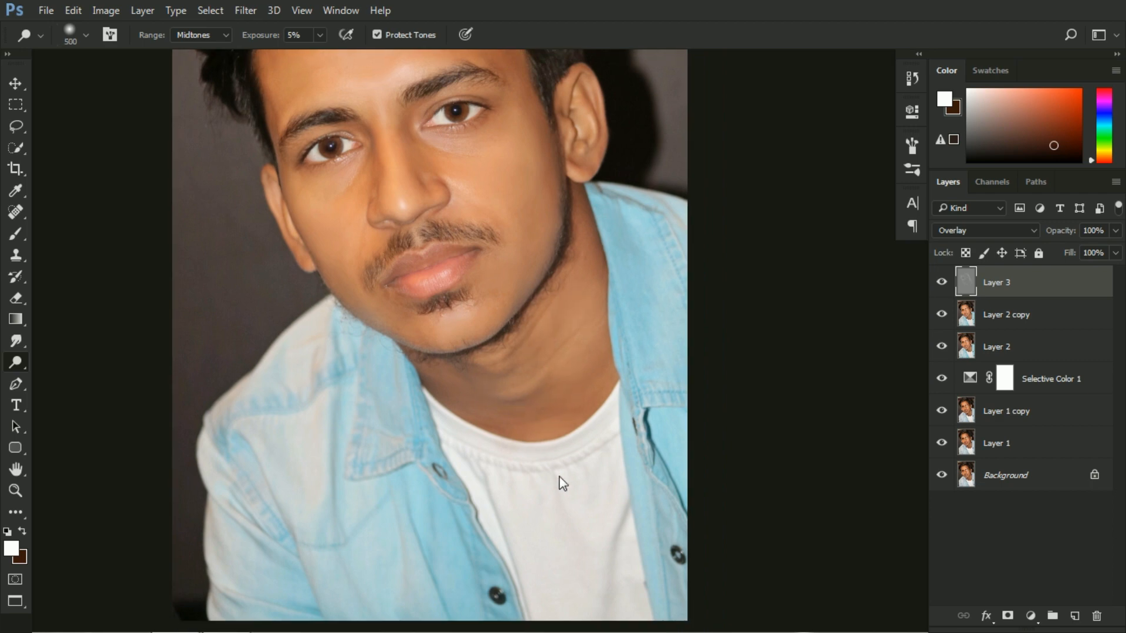
{"action": "left_click_drag", "start_coordinate": [558, 478], "coordinate": [528, 178]}
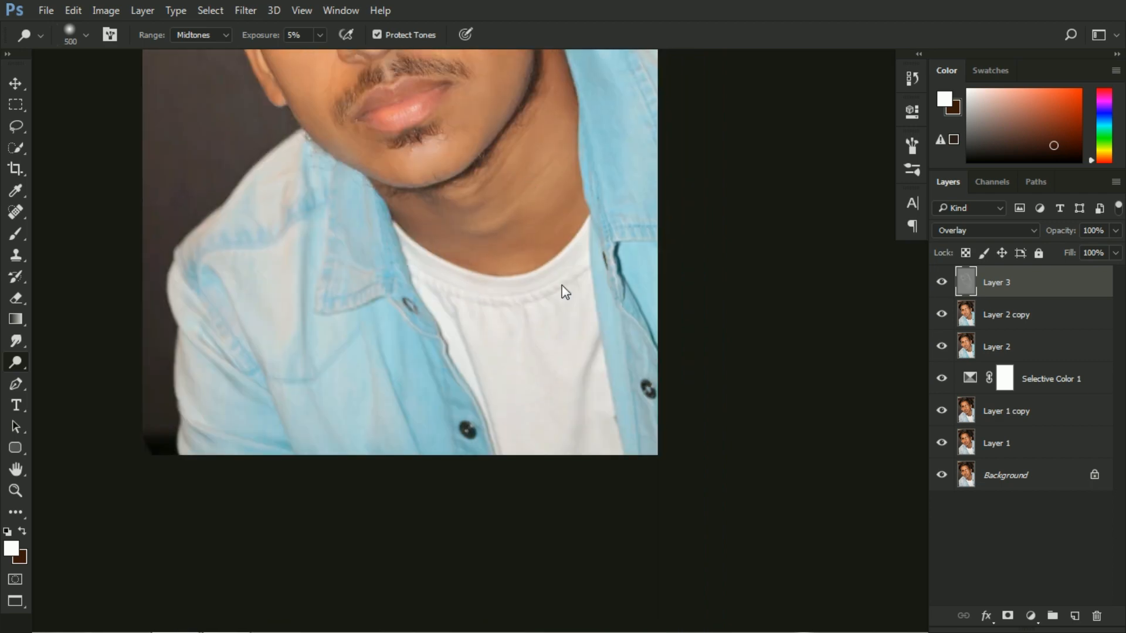
{"action": "left_click_drag", "start_coordinate": [544, 71], "coordinate": [556, 137]}
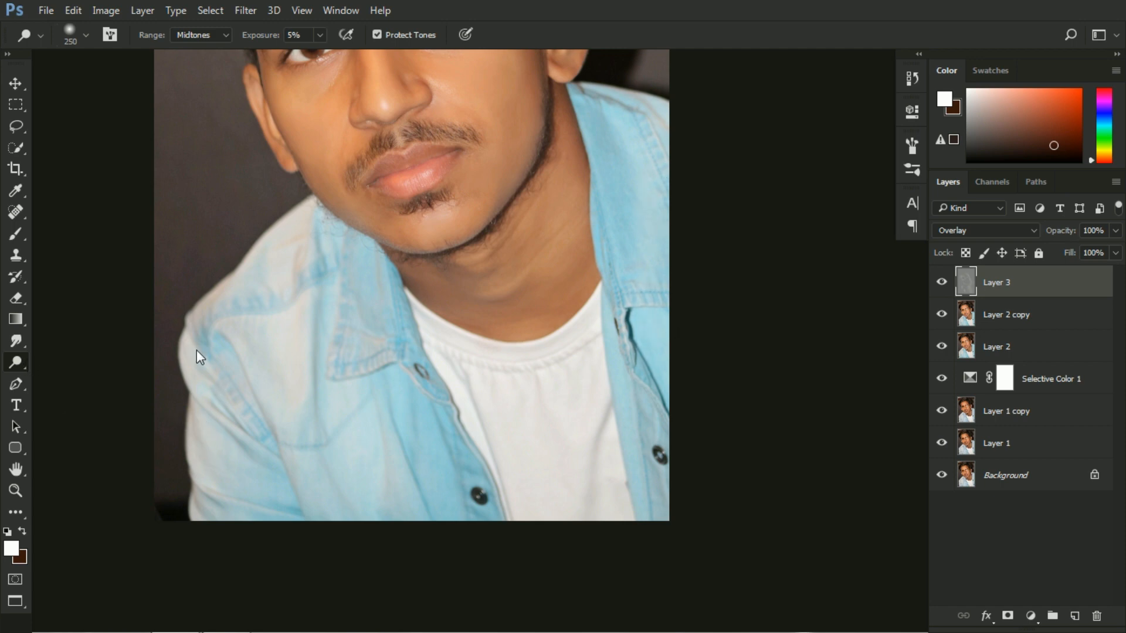
- Switch to the Burn tool at 3% exposure and darken the folds of the blue shirt with a 250 px brush
{"action": "right_click", "coordinate": [15, 365]}
{"action": "left_click", "coordinate": [64, 378]}
{"action": "type", "text": "3"}
{"action": "key", "text": "Return"}
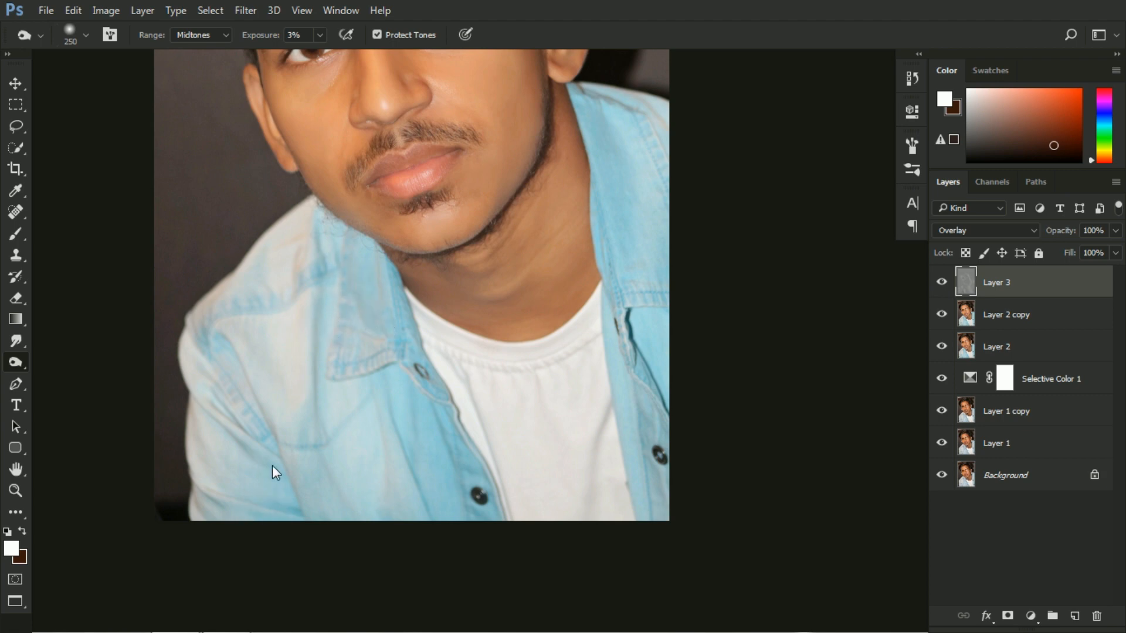
- Compare the whole portrait with the gray Overlay layer hidden and shown
{"action": "key", "text": "ctrl+0"}
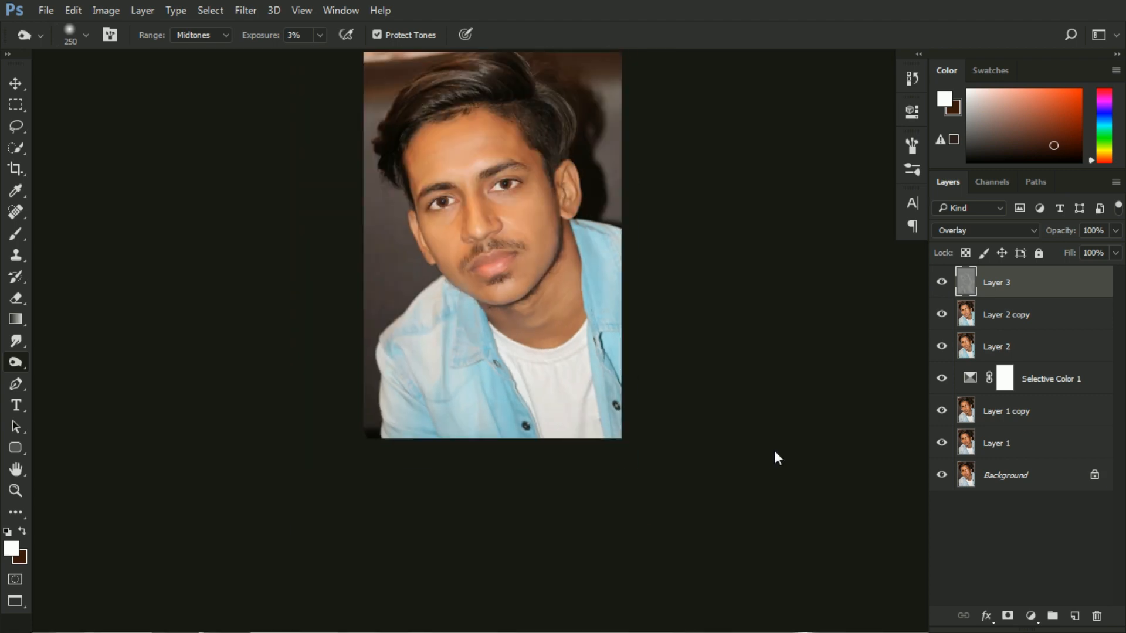
{"action": "left_click", "coordinate": [943, 280]}
{"action": "left_click", "coordinate": [947, 277]}
{"action": "left_click", "coordinate": [946, 276]}
{"action": "left_click", "coordinate": [946, 277]}
{"action": "scroll", "coordinate": [592, 297], "scroll_direction": "up", "scroll_amount": 2}
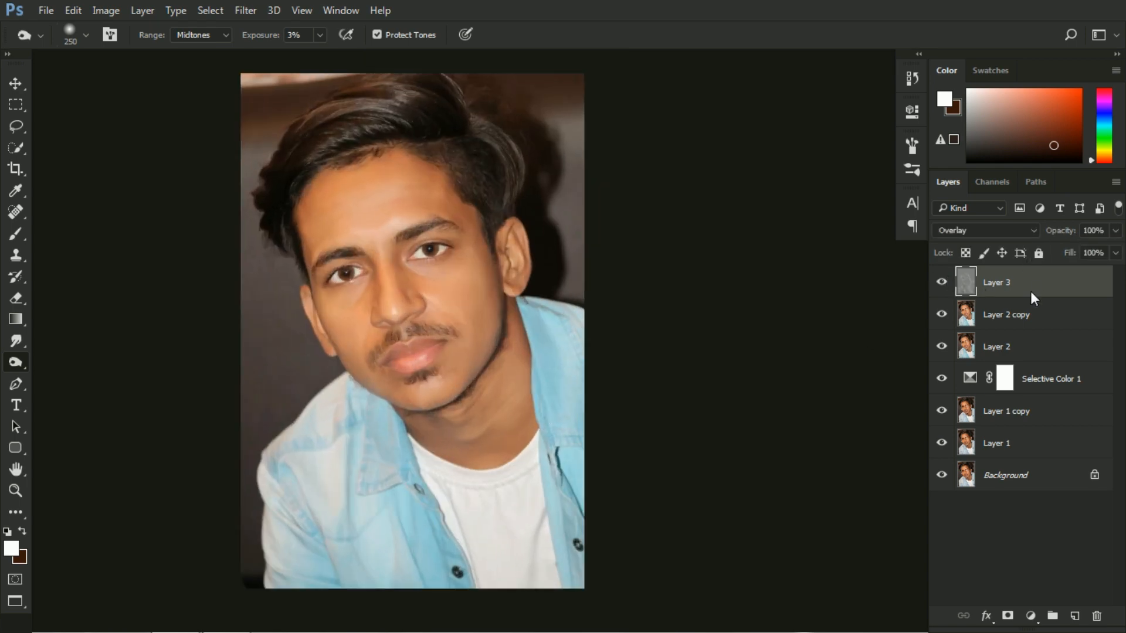
- Stamp all visible layers into a new merged layer above the gray Overlay layer and open it in the Camera Raw Filter
{"action": "key", "text": "ctrl+alt+shift+e"}
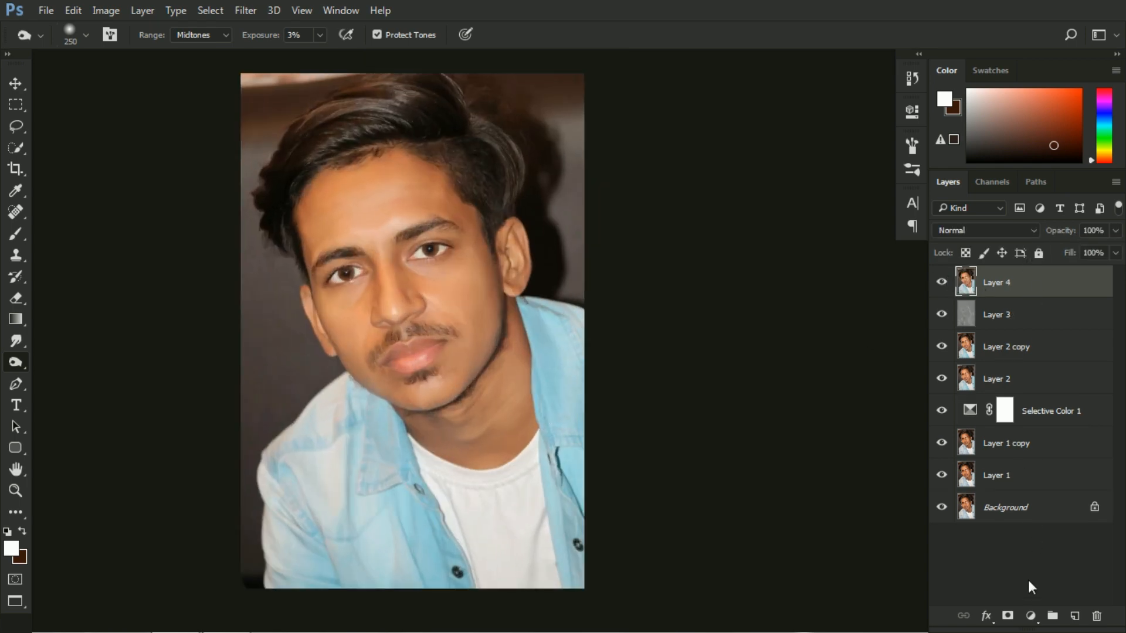
{"action": "left_click", "coordinate": [248, 10]}
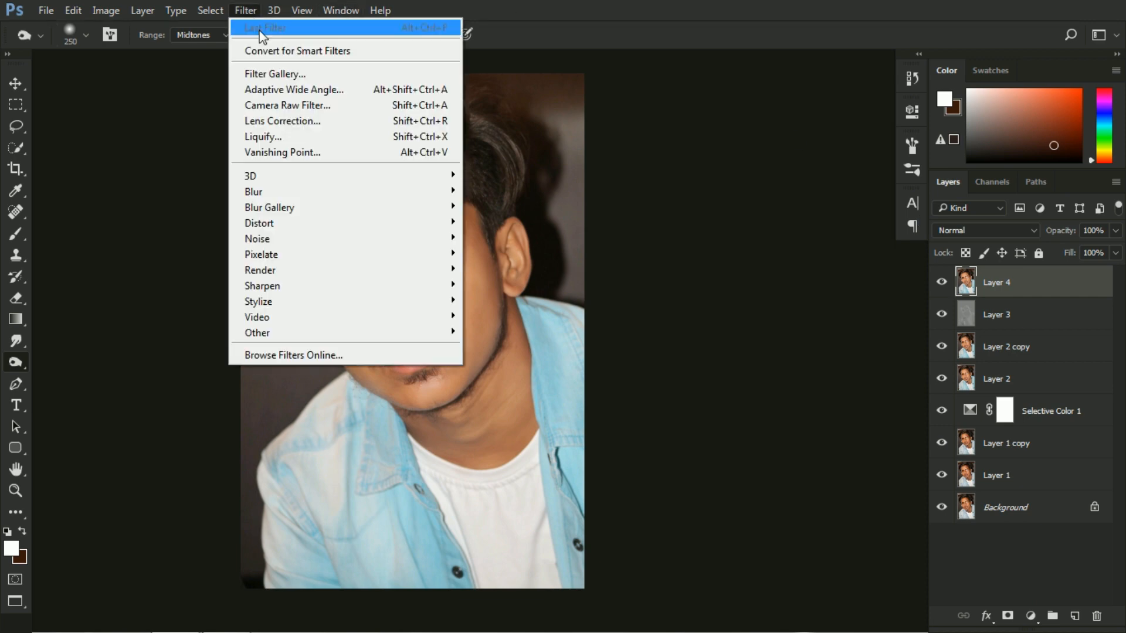
{"action": "left_click", "coordinate": [289, 103]}
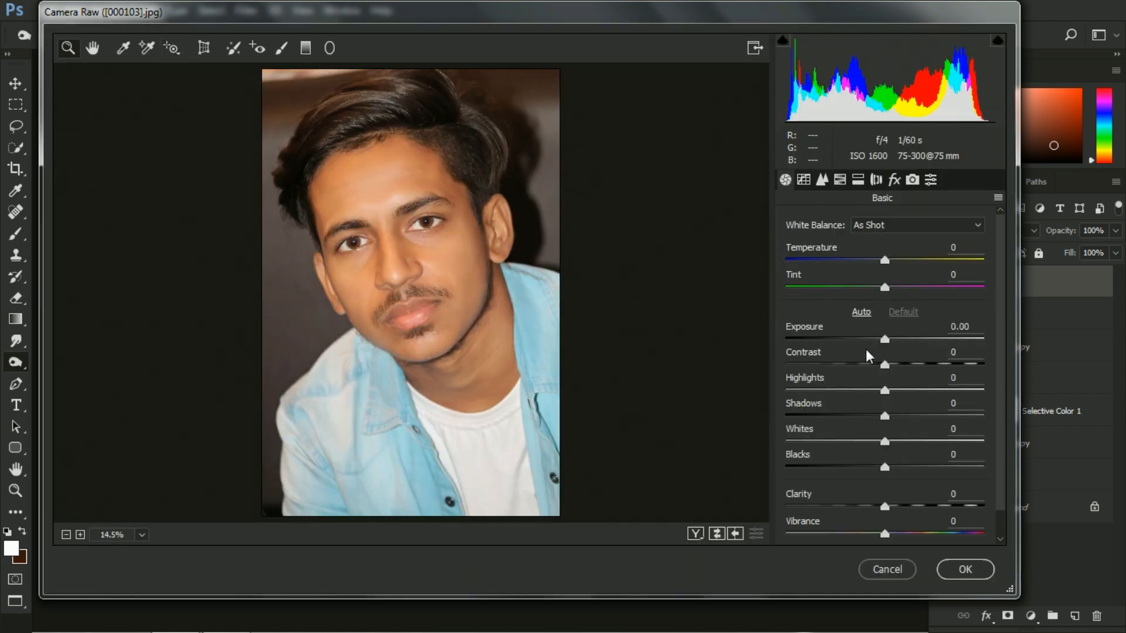
- Set the basic adjustments to Contrast -28, Highlights -58, Shadows -13, Blacks +4, Clarity +10, Vibrance +7 and Saturation +1
{"action": "left_click_drag", "start_coordinate": [885, 365], "coordinate": [831, 391]}
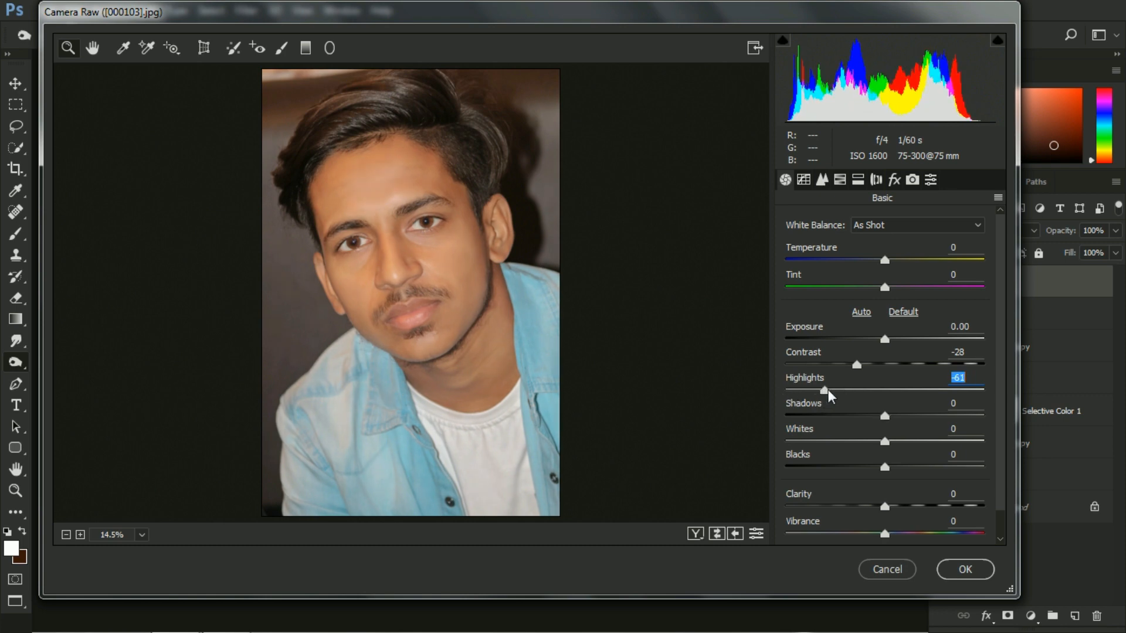
{"action": "left_click", "coordinate": [886, 417]}
{"action": "left_click_drag", "start_coordinate": [886, 417], "coordinate": [892, 514]}
{"action": "double_click", "coordinate": [874, 443]}
{"action": "scroll", "coordinate": [1002, 516], "scroll_direction": "down", "scroll_amount": 1}
{"action": "left_click", "coordinate": [886, 541]}
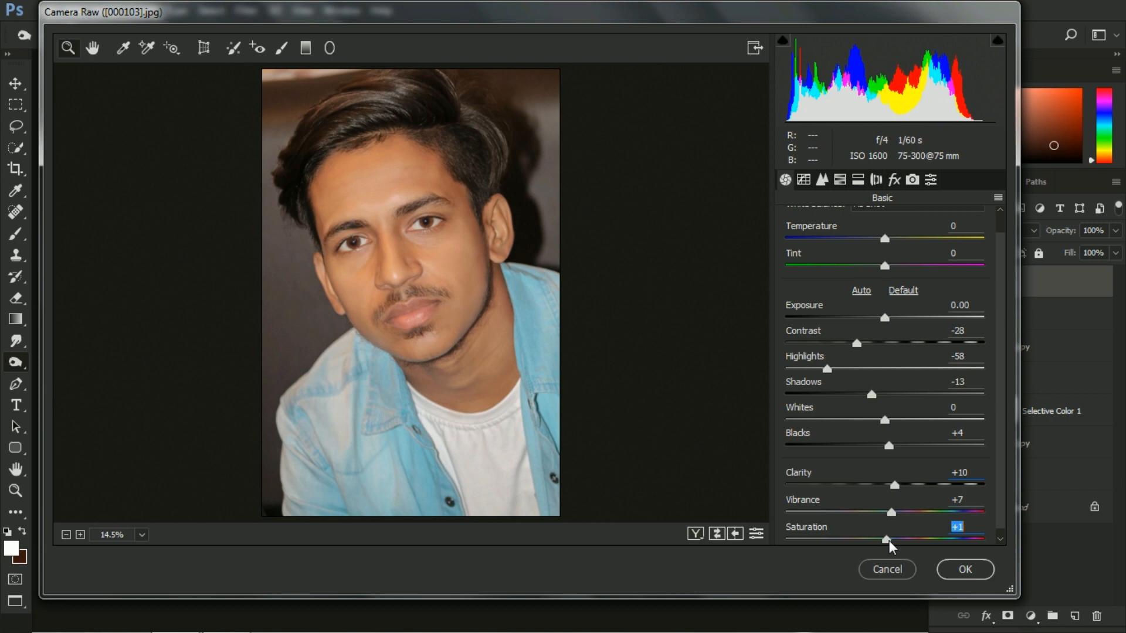
- Fine-tune the white balance temperature and tint of the portrait
{"action": "scroll", "coordinate": [1003, 497], "scroll_direction": "up", "scroll_amount": 1}
{"action": "left_click", "coordinate": [886, 262]}
{"action": "left_click_drag", "start_coordinate": [885, 261], "coordinate": [886, 288]}
- Shape the parametric tone curve with Highlights +7, Lights +4, Darks -3 and Shadows +3
{"action": "left_click", "coordinate": [798, 183]}
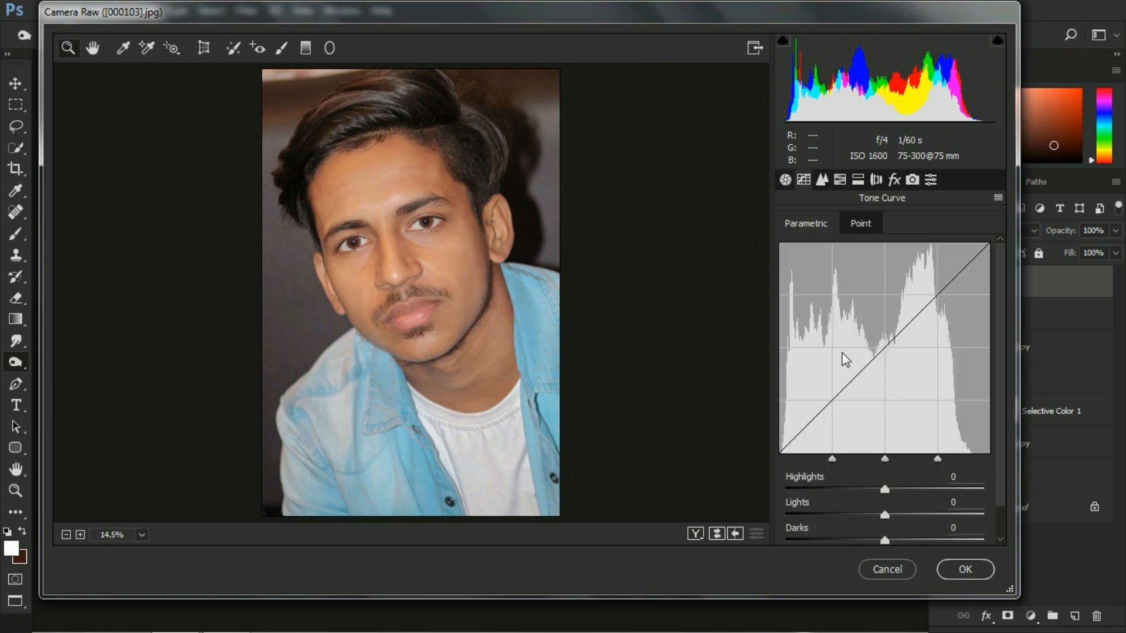
{"action": "left_click_drag", "start_coordinate": [885, 488], "coordinate": [888, 531]}
{"action": "scroll", "coordinate": [995, 483], "scroll_direction": "down", "scroll_amount": 2}
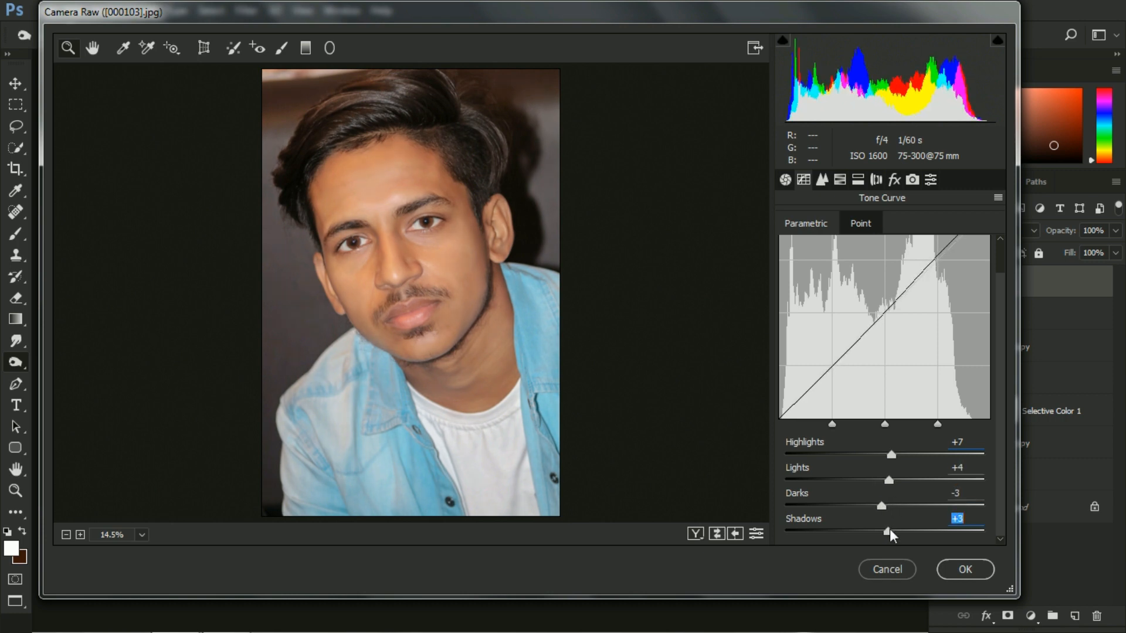
- Set the sharpening amount to 25 and the luminance noise reduction to 28
{"action": "left_click", "coordinate": [827, 182]}
{"action": "left_click_drag", "start_coordinate": [808, 249], "coordinate": [821, 254]}
{"action": "left_click_drag", "start_coordinate": [824, 387], "coordinate": [841, 389]}
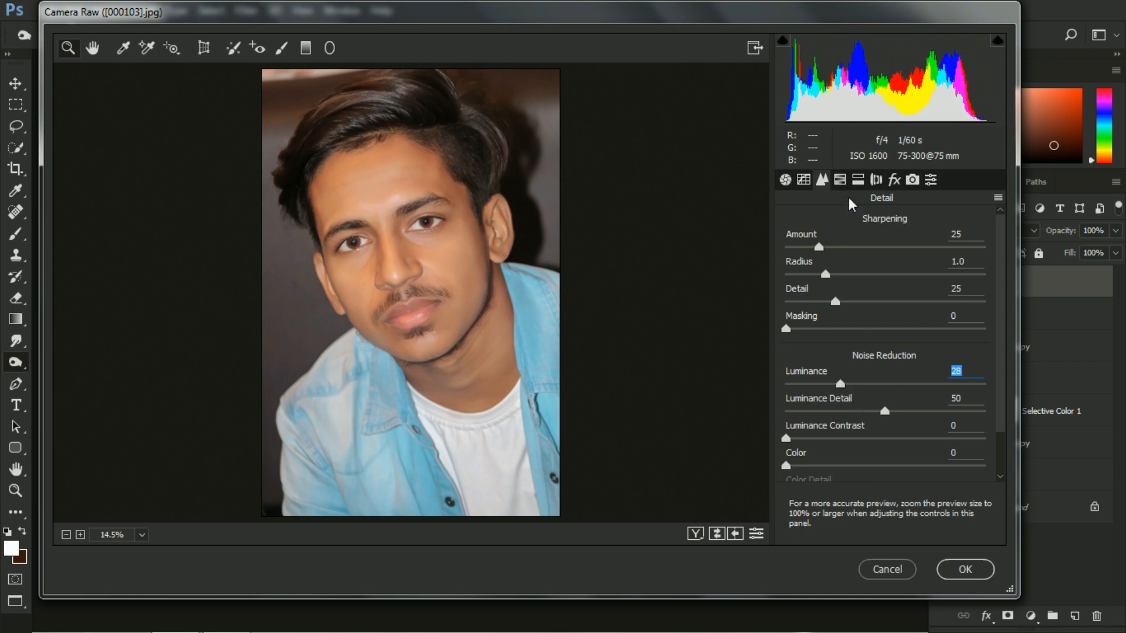
- Shift the HSL hues to Blues -22, Aquas +45 and Yellows -70
{"action": "left_click", "coordinate": [839, 180]}
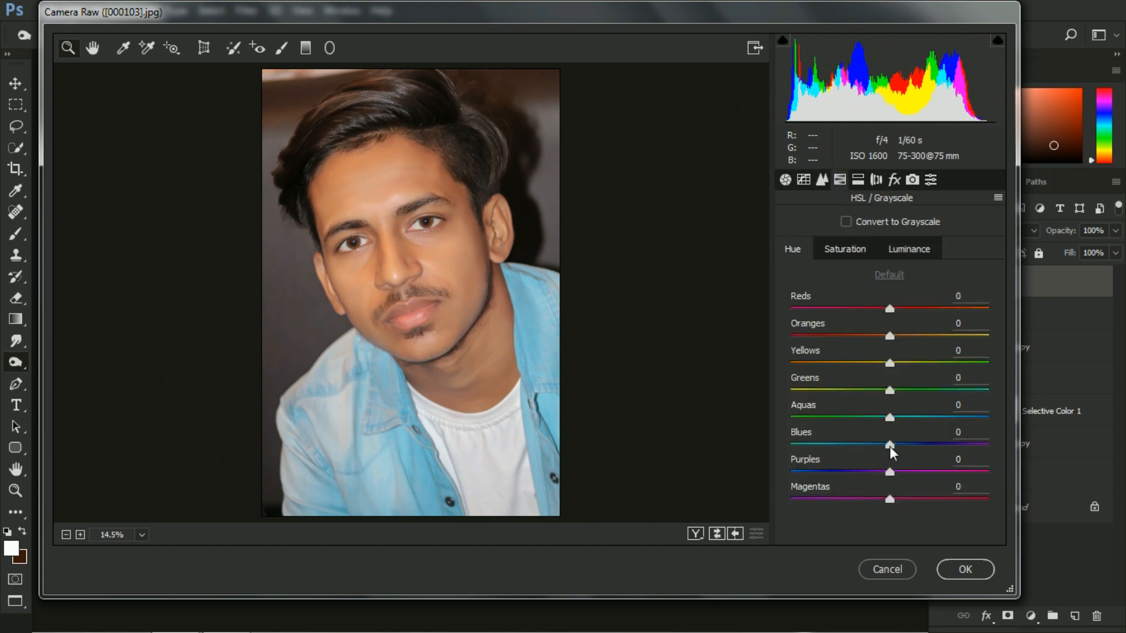
{"action": "left_click_drag", "start_coordinate": [890, 445], "coordinate": [913, 418]}
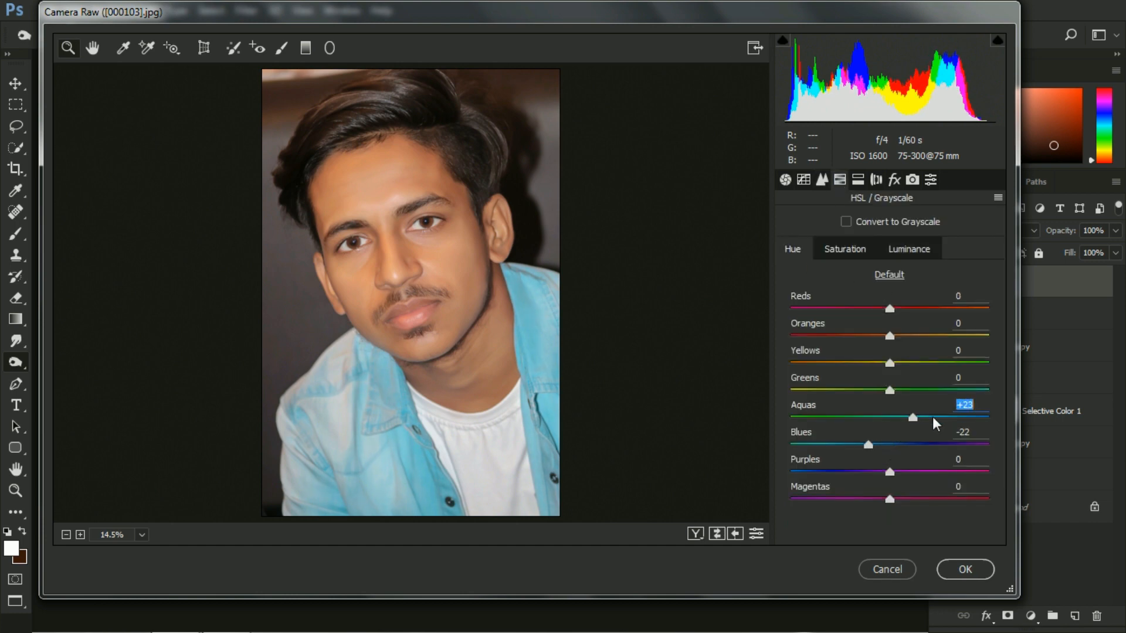
{"action": "left_click", "coordinate": [890, 390]}
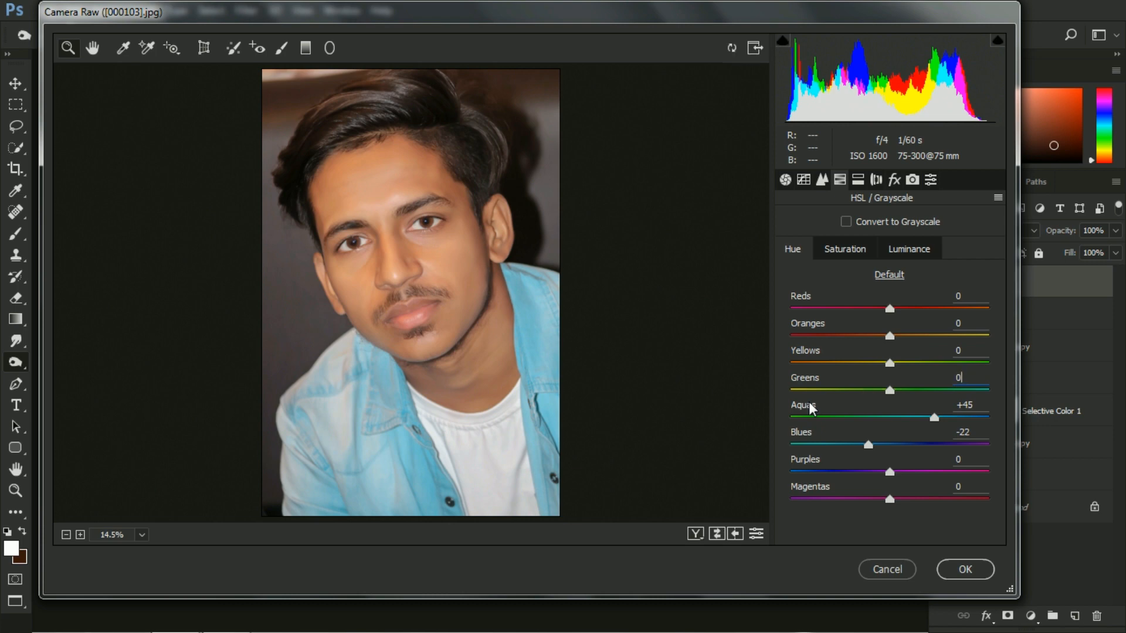
{"action": "left_click_drag", "start_coordinate": [889, 364], "coordinate": [820, 364]}
{"action": "left_click", "coordinate": [893, 311]}
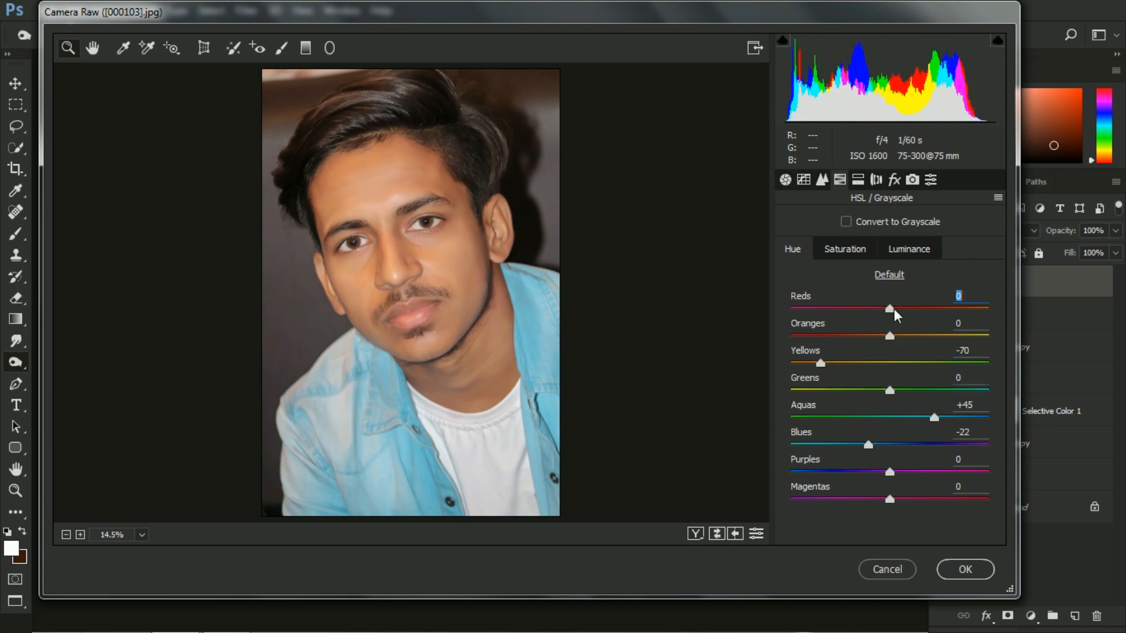
- Set the HSL saturation to Reds +18, Oranges -6, Yellows -8, Aquas +11 and Blues +11
{"action": "left_click", "coordinate": [854, 250]}
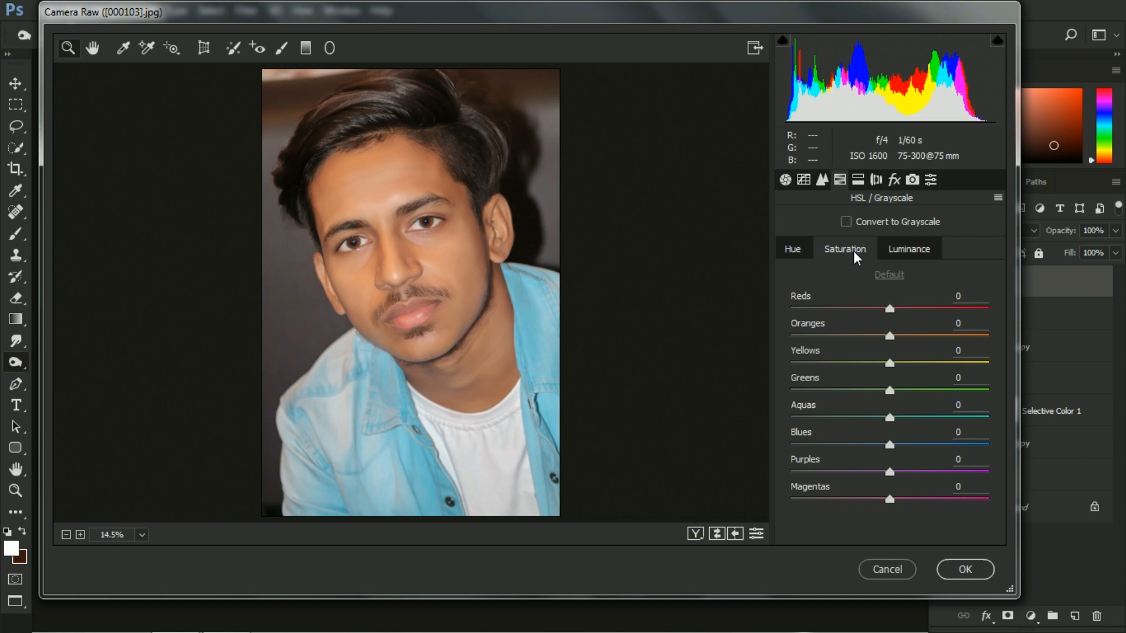
{"action": "left_click", "coordinate": [908, 309]}
{"action": "left_click", "coordinate": [886, 337]}
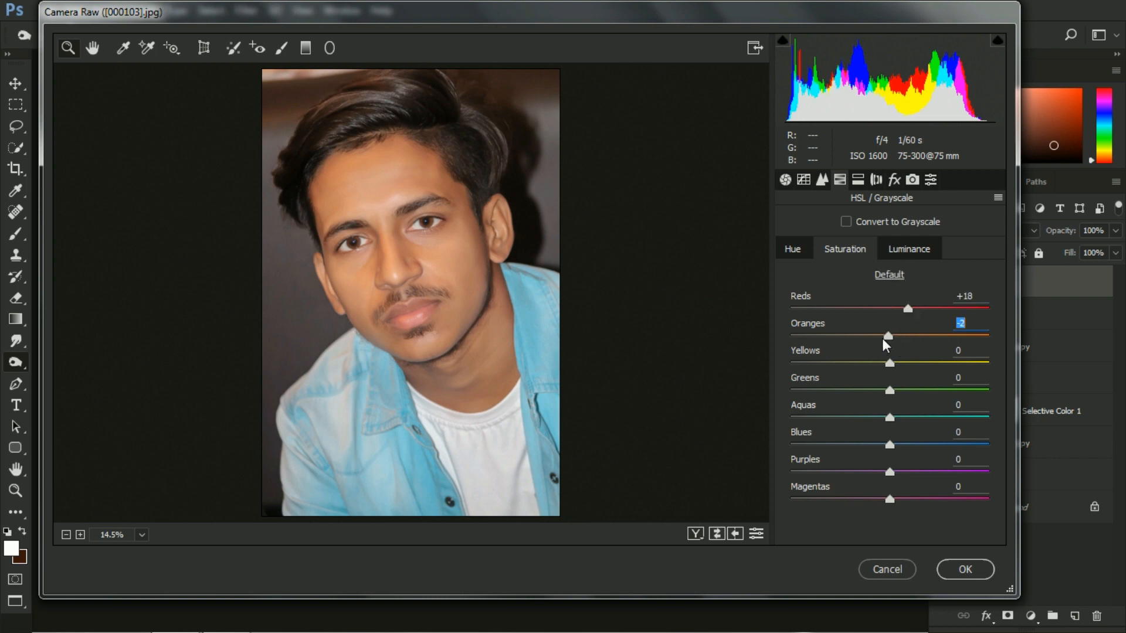
{"action": "left_click_drag", "start_coordinate": [883, 339], "coordinate": [840, 364]}
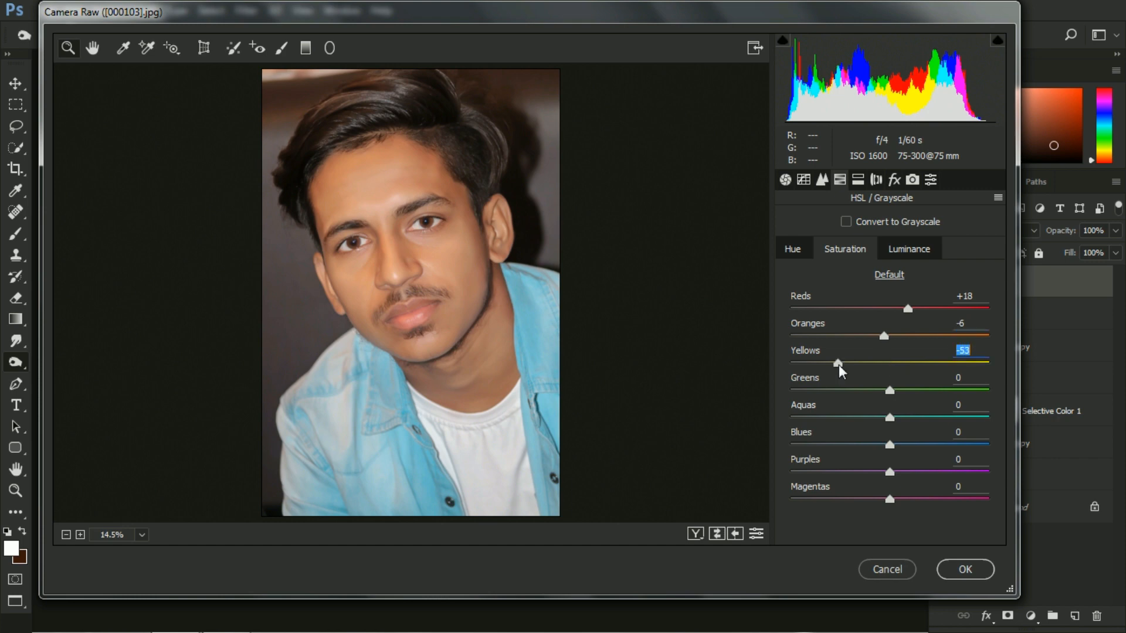
{"action": "left_click", "coordinate": [948, 363]}
{"action": "left_click_drag", "start_coordinate": [950, 364], "coordinate": [871, 368]}
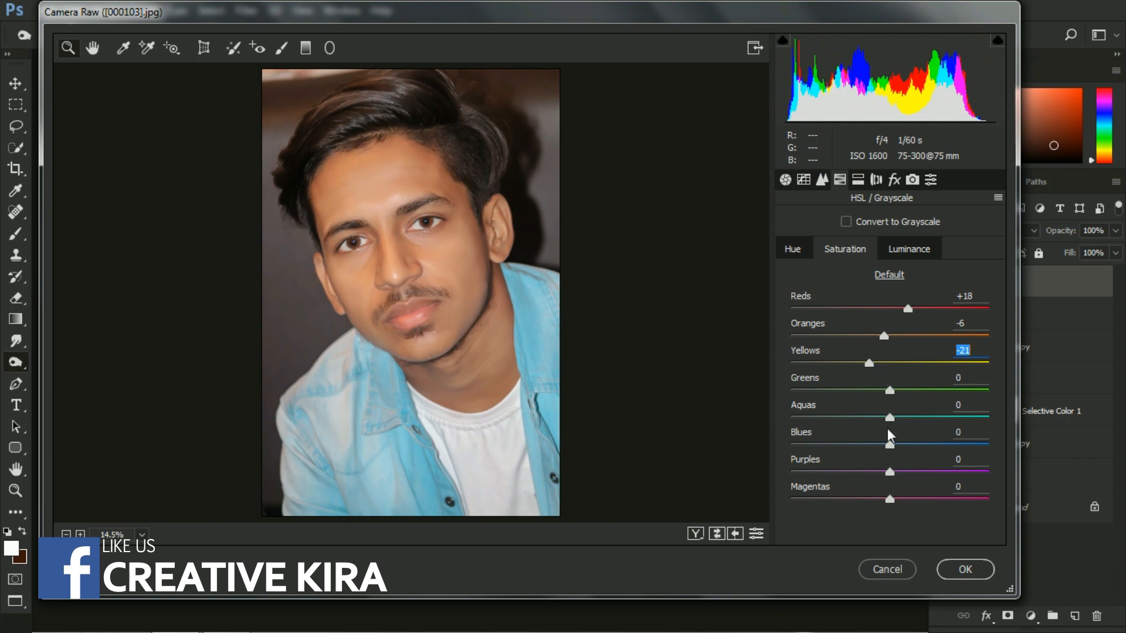
{"action": "left_click", "coordinate": [900, 418]}
{"action": "left_click", "coordinate": [900, 445]}
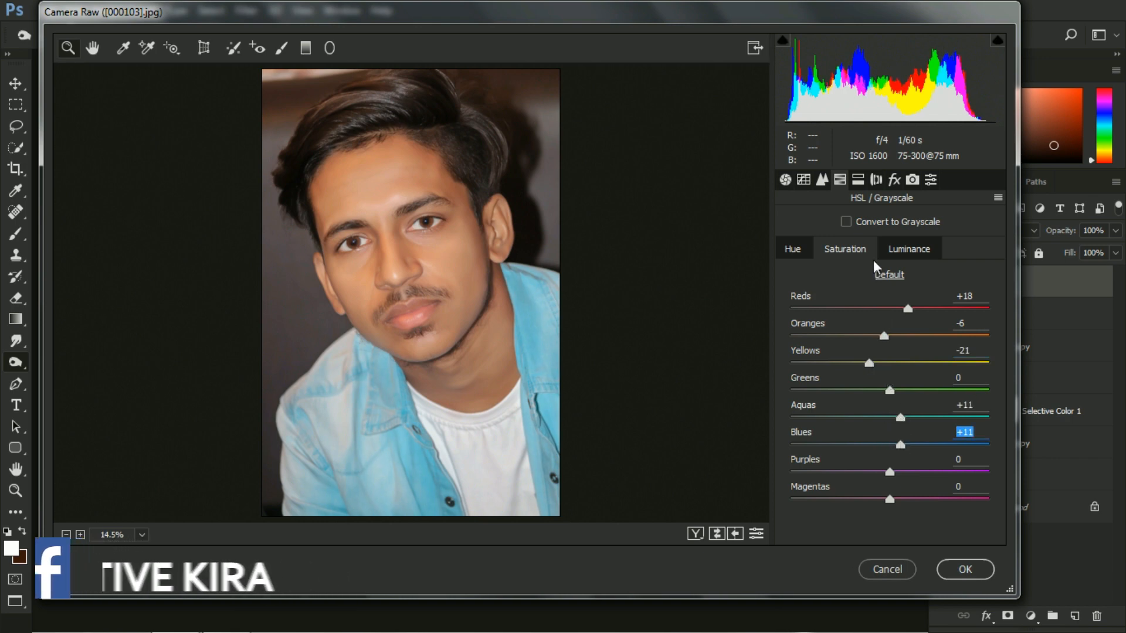
{"action": "left_click", "coordinate": [879, 364]}
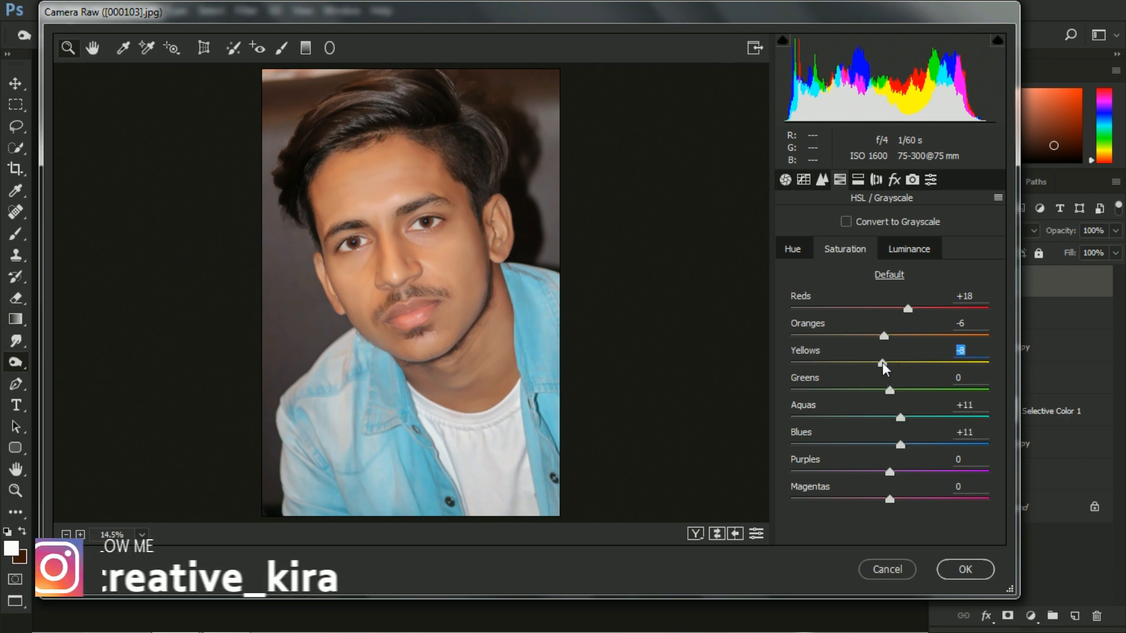
- Set the HSL luminance to Reds +5, Oranges +4, Yellows +2, Aquas +15 and Blues +3
{"action": "left_click", "coordinate": [896, 255]}
{"action": "left_click", "coordinate": [895, 309]}
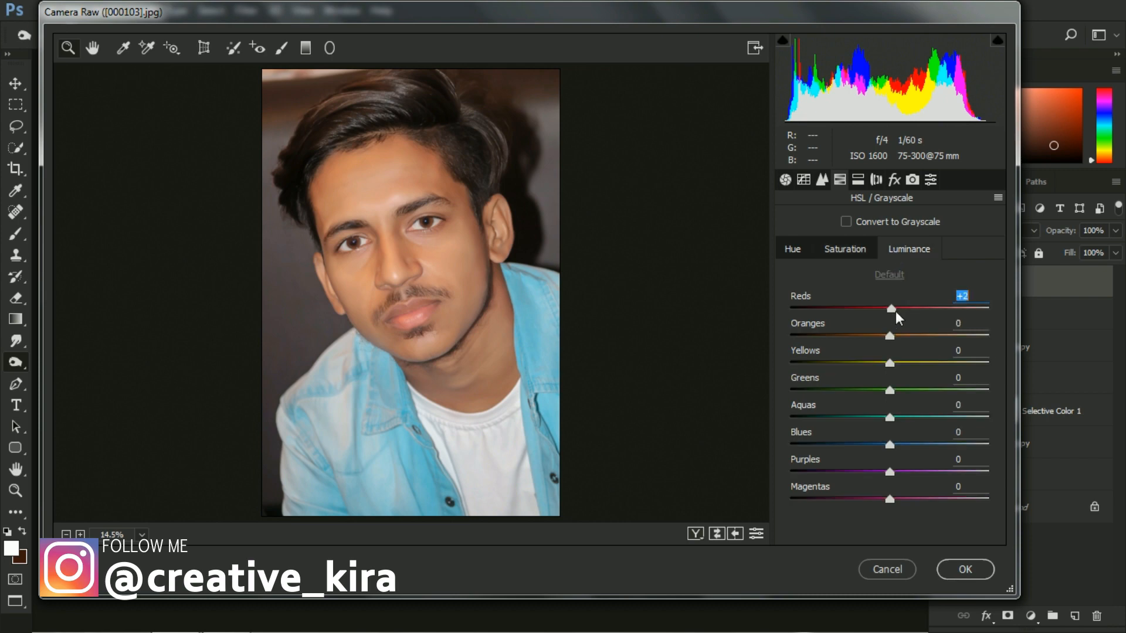
{"action": "left_click", "coordinate": [892, 336]}
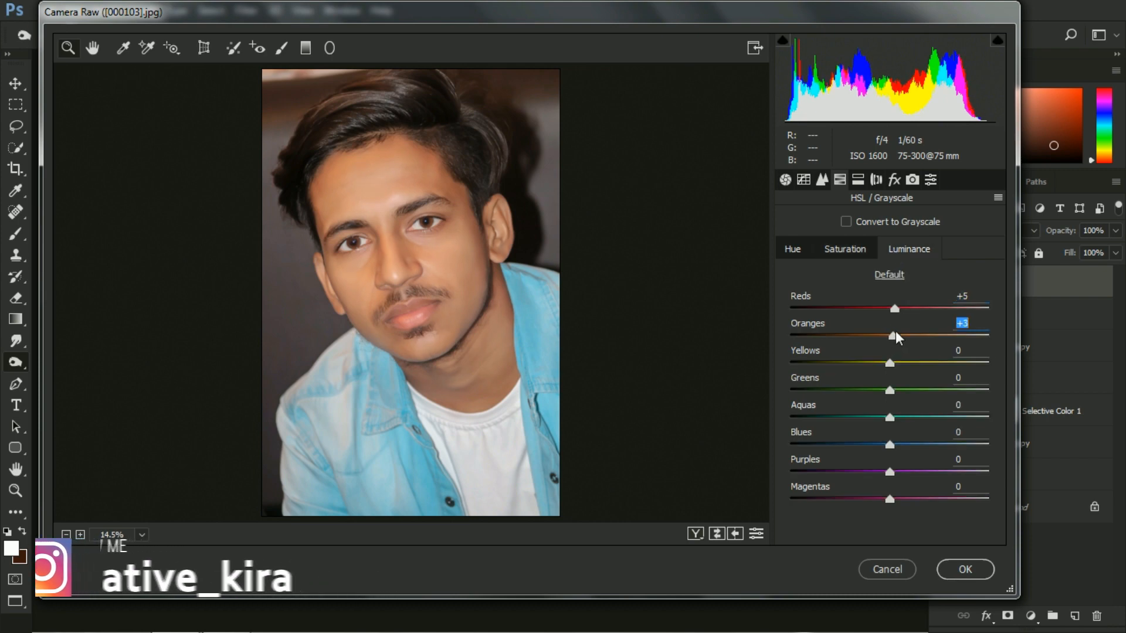
{"action": "left_click", "coordinate": [891, 363]}
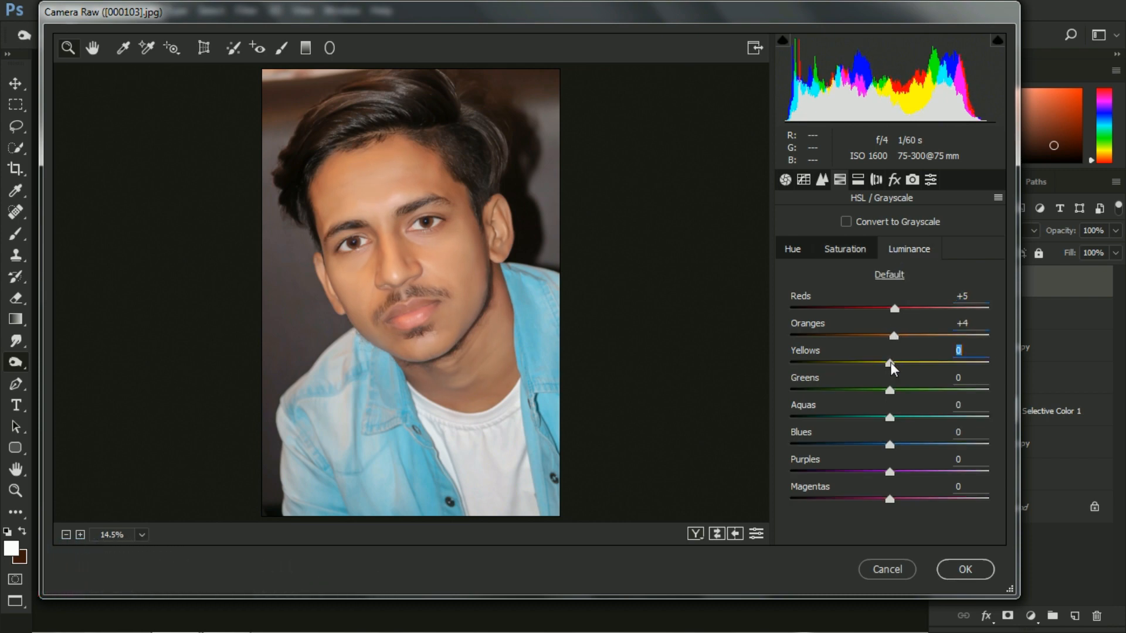
{"action": "left_click_drag", "start_coordinate": [890, 417], "coordinate": [904, 417]}
{"action": "left_click", "coordinate": [893, 444]}
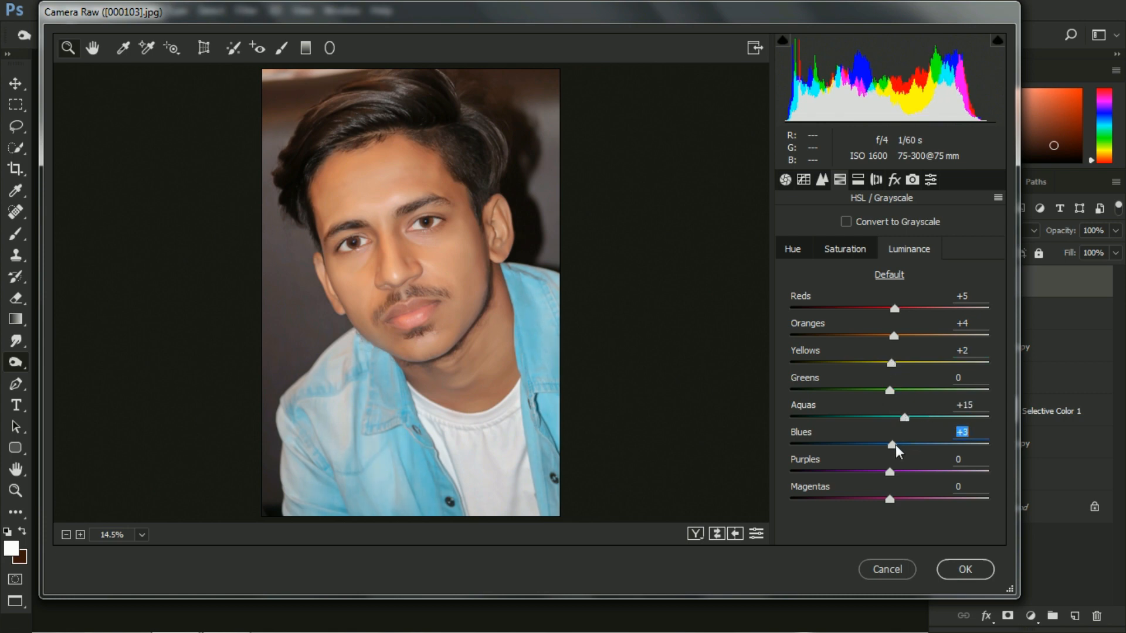
- Set Dehaze to +4 and add a Highlight Priority post-crop vignette with amount -13 and feather 100
{"action": "left_click", "coordinate": [895, 180]}
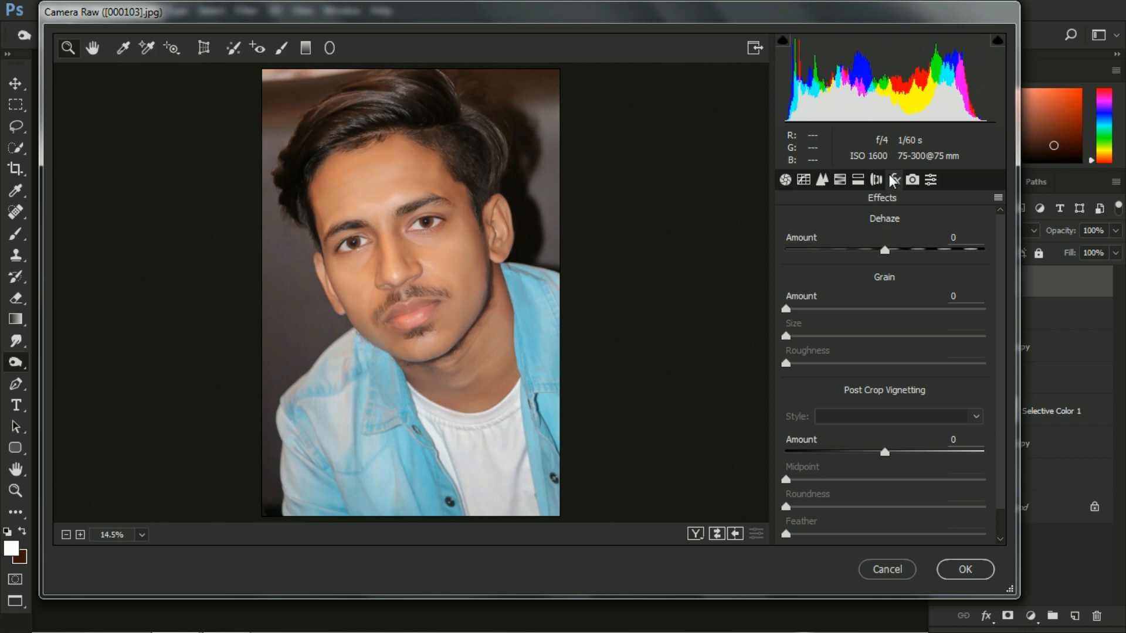
{"action": "left_click", "coordinate": [885, 249]}
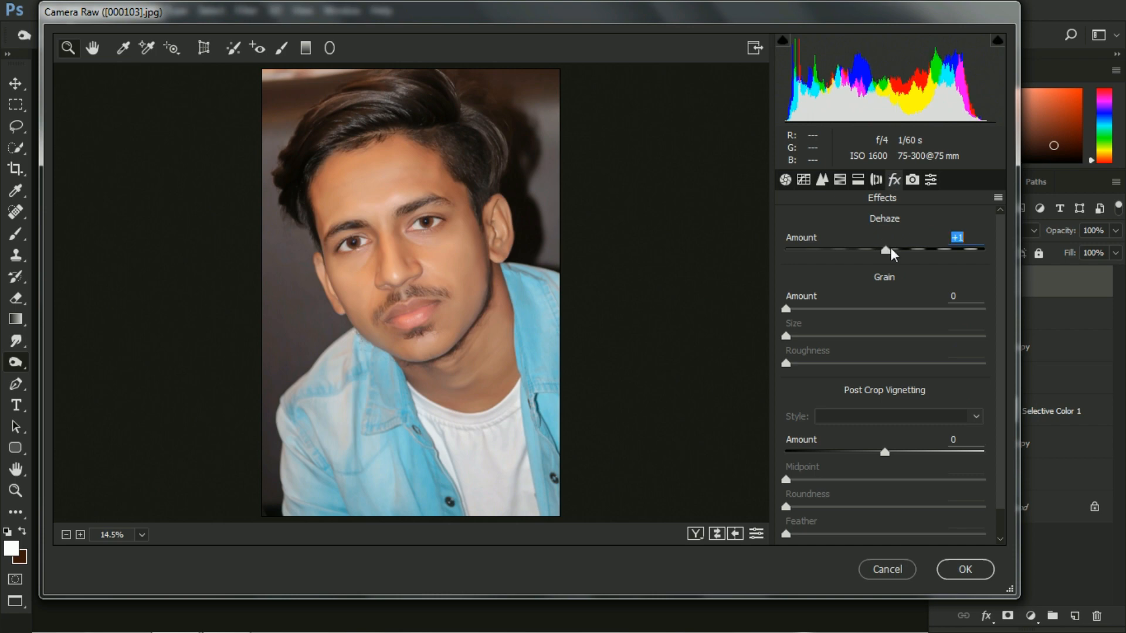
{"action": "left_click_drag", "start_coordinate": [885, 254], "coordinate": [889, 253]}
{"action": "left_click_drag", "start_coordinate": [887, 458], "coordinate": [872, 409]}
{"action": "left_click_drag", "start_coordinate": [885, 533], "coordinate": [983, 534]}
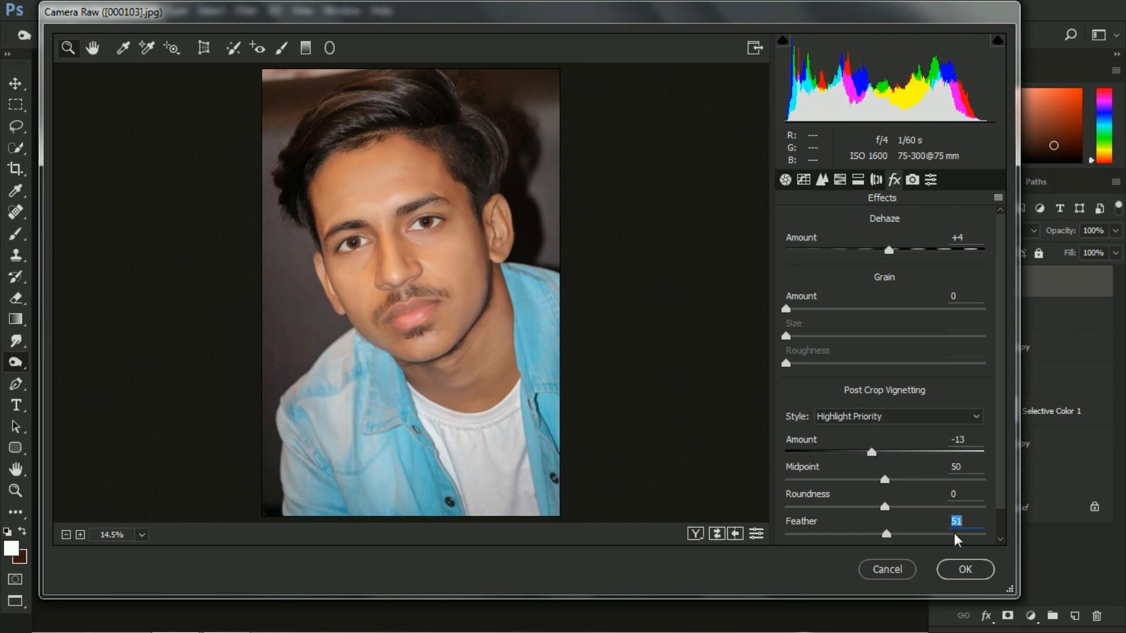
{"action": "left_click", "coordinate": [868, 452]}
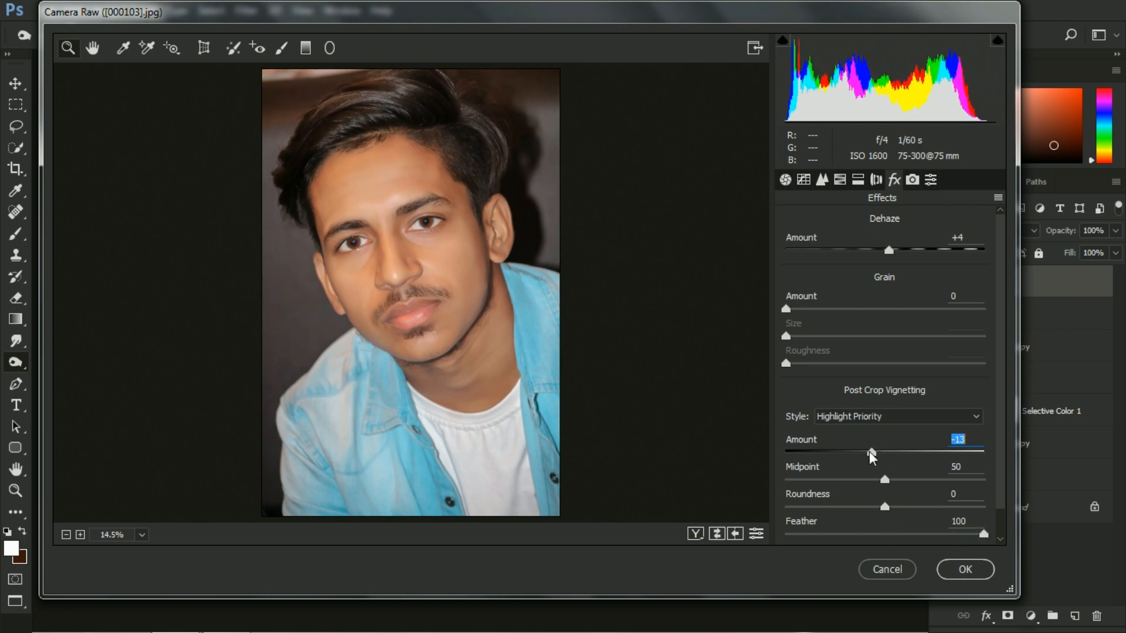
- In the camera calibration, set the Red Primary hue to +21 and its saturation to -6
{"action": "left_click", "coordinate": [915, 185]}
{"action": "left_click_drag", "start_coordinate": [890, 338], "coordinate": [891, 338]}
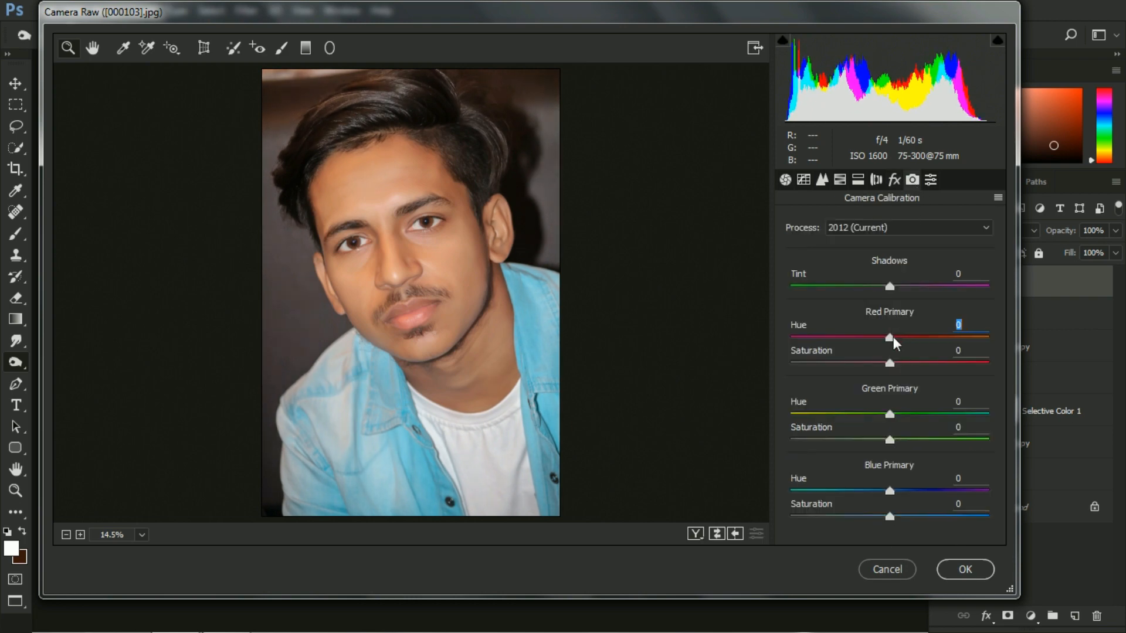
{"action": "left_click", "coordinate": [910, 338]}
{"action": "left_click_drag", "start_coordinate": [889, 363], "coordinate": [884, 366]}
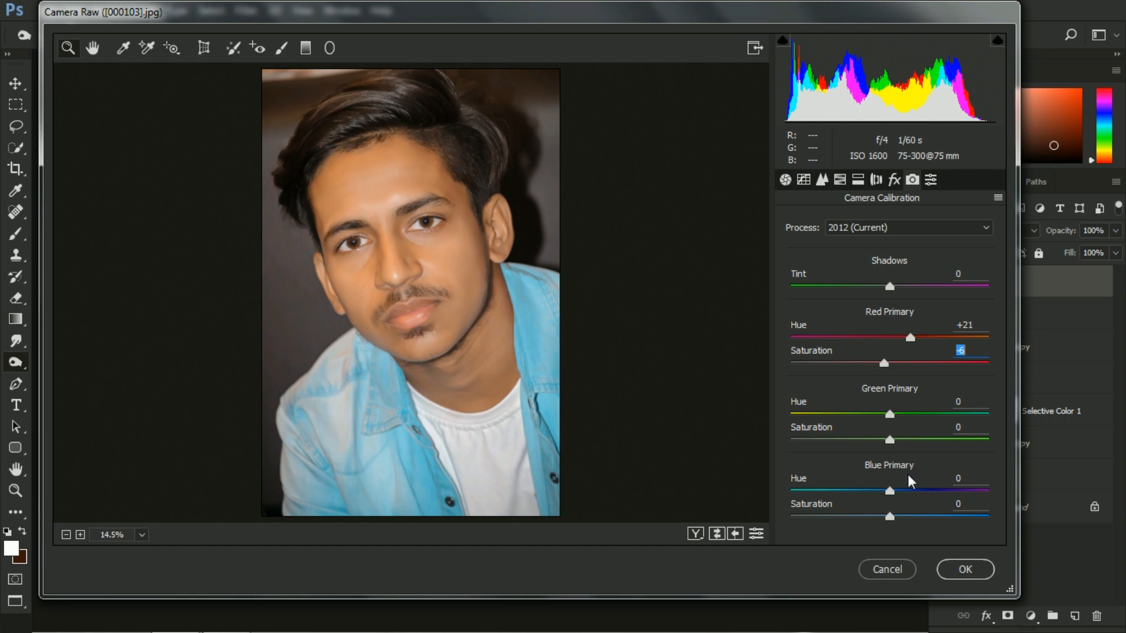
- Set the Green Primary hue to +26 and its saturation to +8
{"action": "left_click_drag", "start_coordinate": [889, 414], "coordinate": [892, 415]}
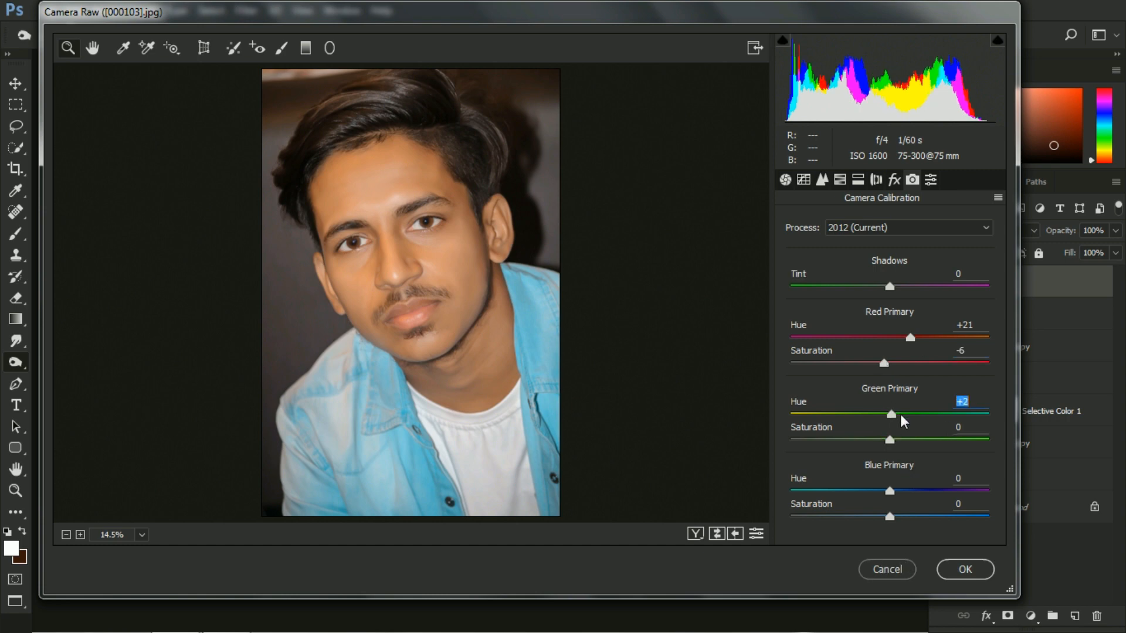
{"action": "left_click", "coordinate": [918, 421]}
{"action": "left_click", "coordinate": [916, 442]}
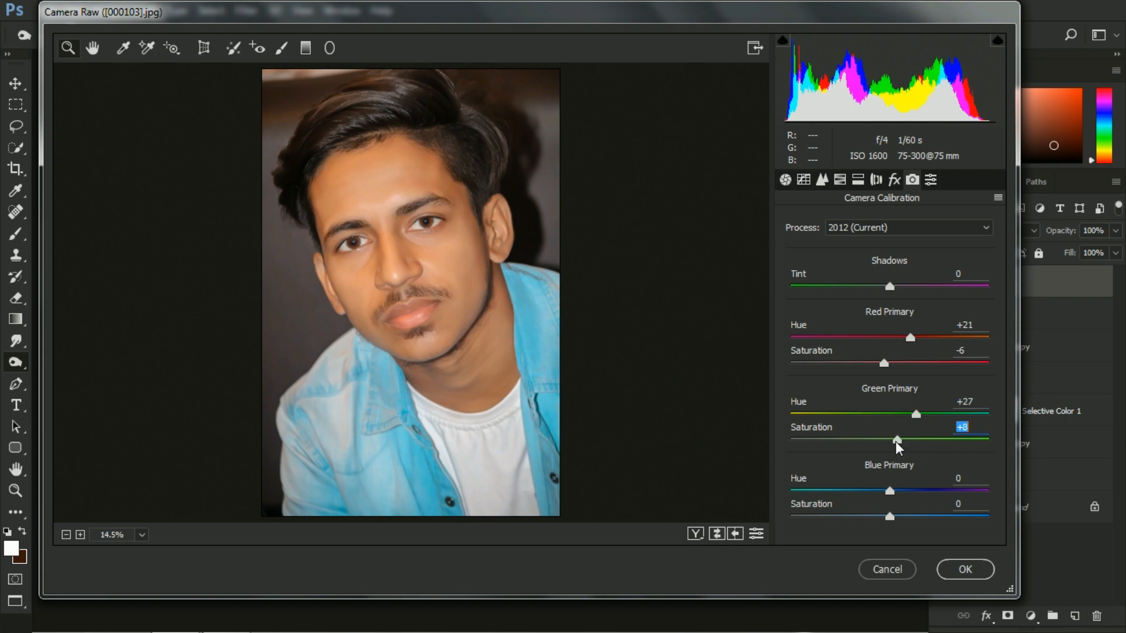
{"action": "left_click_drag", "start_coordinate": [917, 414], "coordinate": [916, 414]}
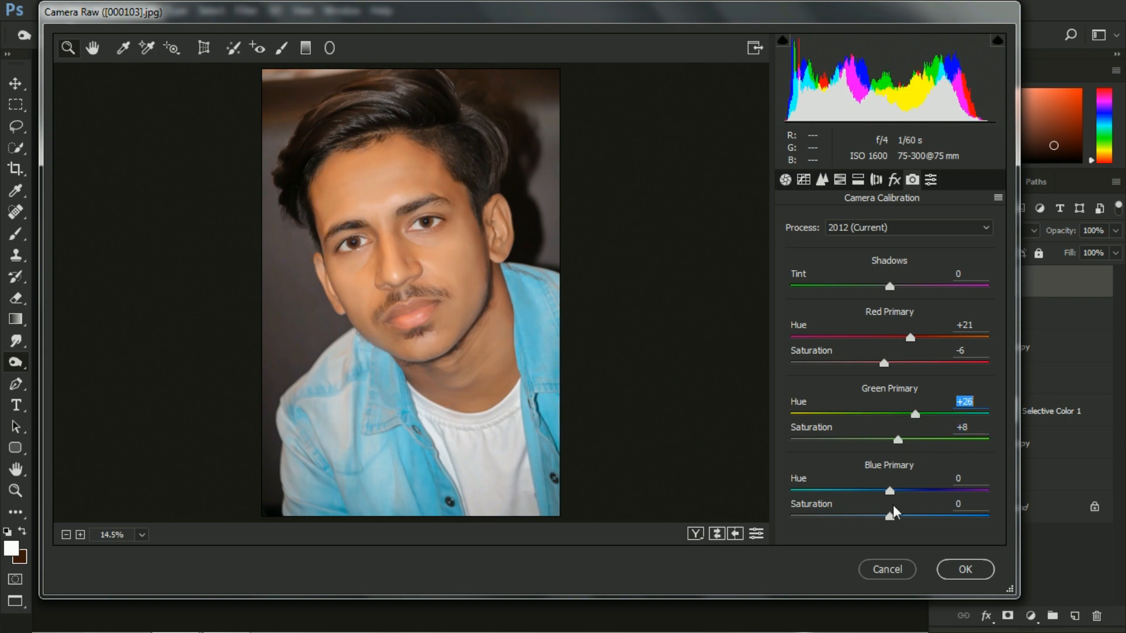
- Try different Blue Primary values and settle on hue -3 and saturation +6
{"action": "left_click_drag", "start_coordinate": [890, 492], "coordinate": [898, 519]}
{"action": "left_click", "coordinate": [889, 517]}
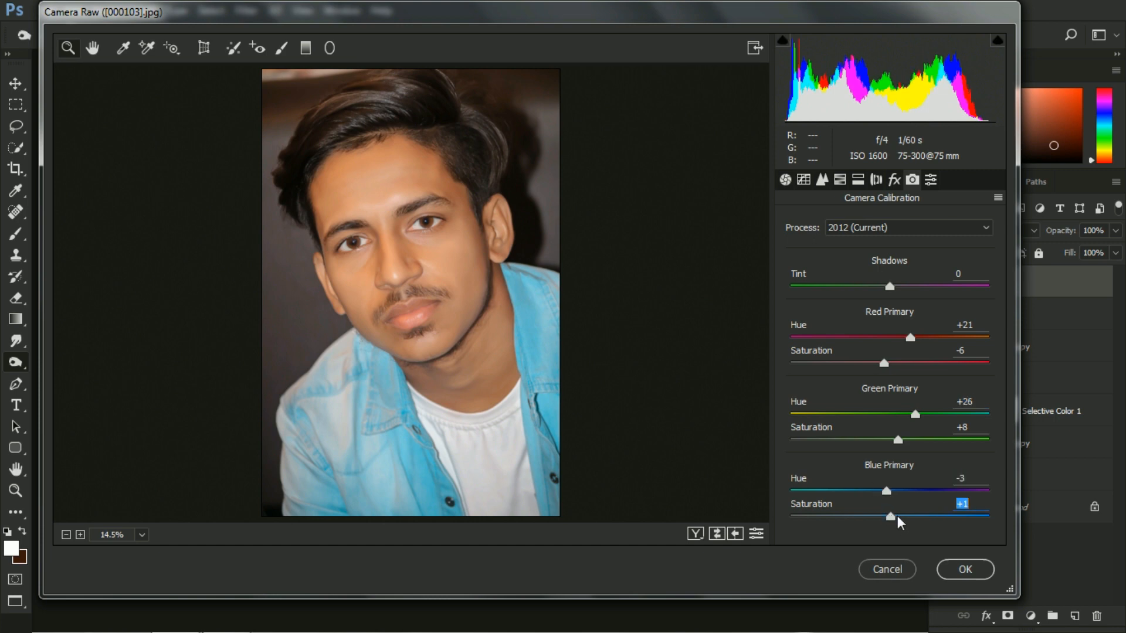
{"action": "key", "text": "Down"}
{"action": "key", "text": "Down"}
{"action": "key", "text": "Down"}
{"action": "key", "text": "Down"}
{"action": "key", "text": "Down"}
{"action": "left_click_drag", "start_coordinate": [885, 493], "coordinate": [887, 493]}
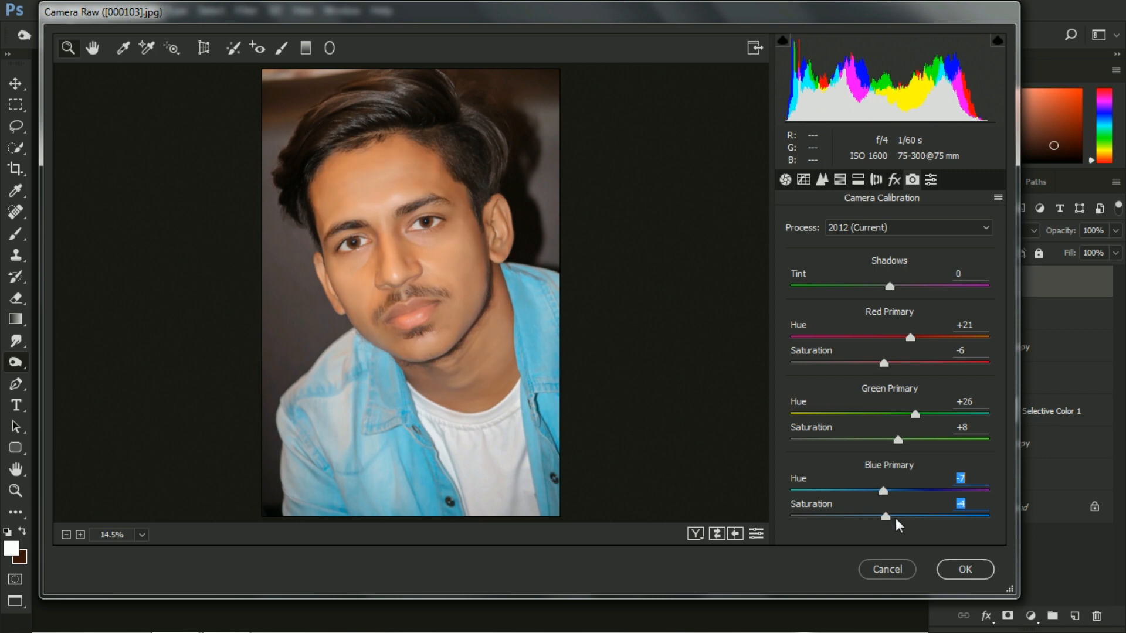
{"action": "key", "text": "Up"}
{"action": "key", "text": "Up"}
{"action": "key", "text": "shift+Up"}
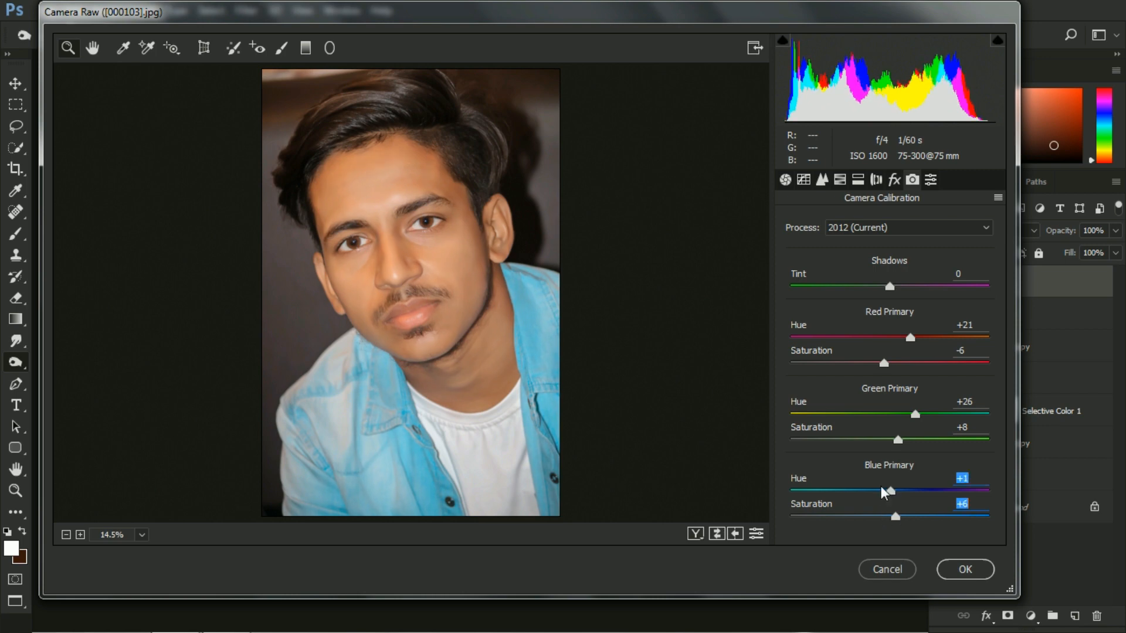
{"action": "left_click_drag", "start_coordinate": [890, 493], "coordinate": [890, 494]}
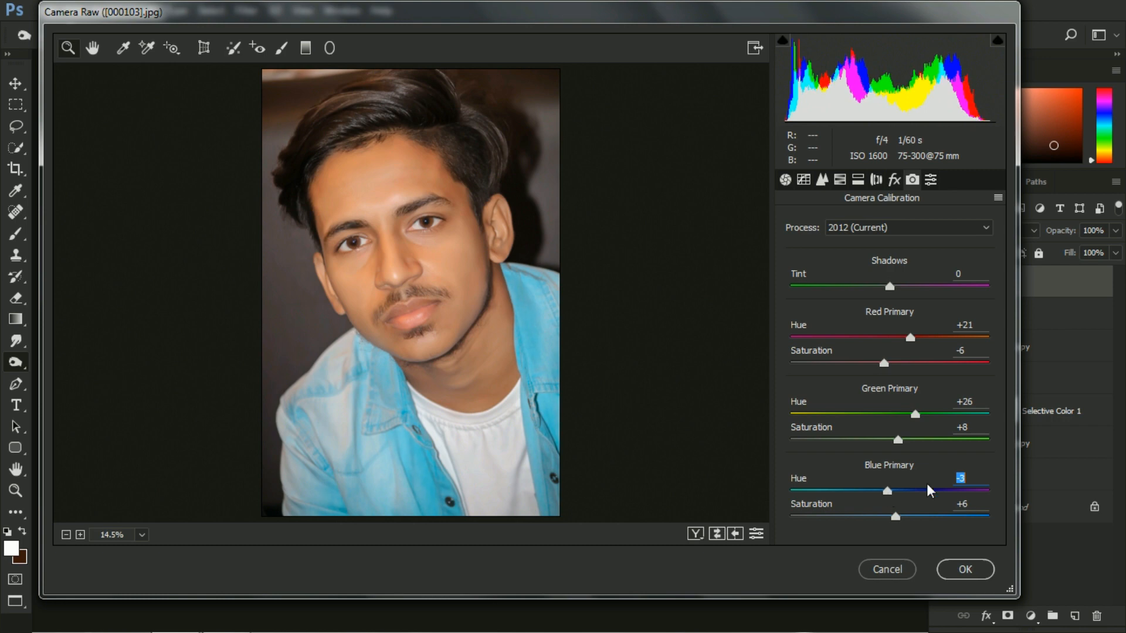
- With the Adjustment Brush at exposure +0.30 and clarity -11, paint over the forehead, face and jawline to brighten and soften the skin
{"action": "key", "text": "k"}
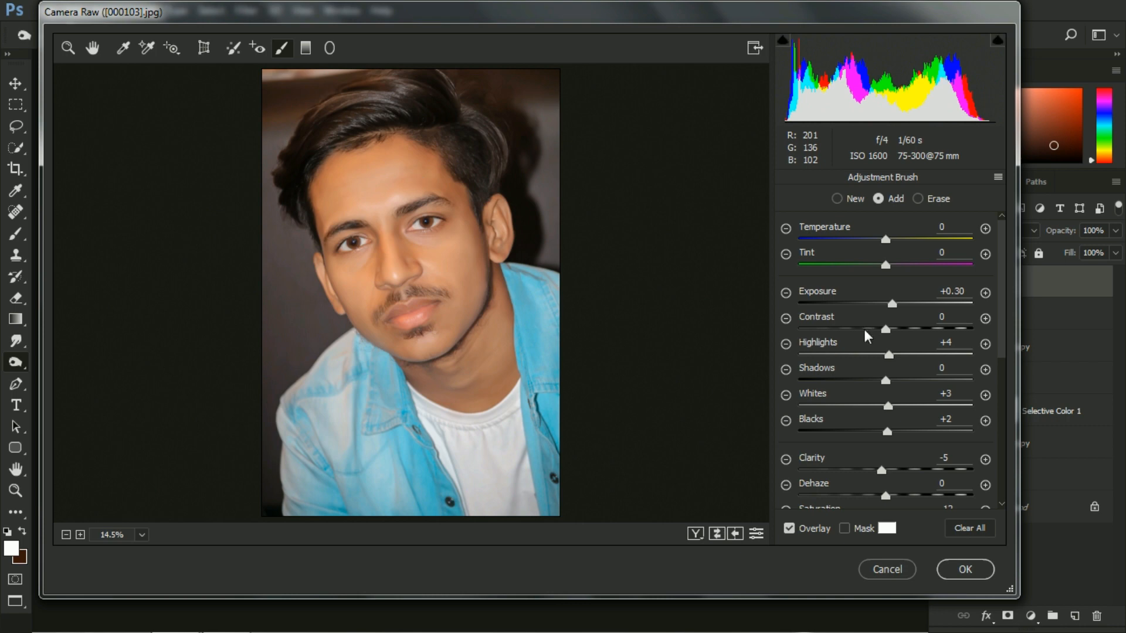
{"action": "left_click_drag", "start_coordinate": [882, 471], "coordinate": [879, 475]}
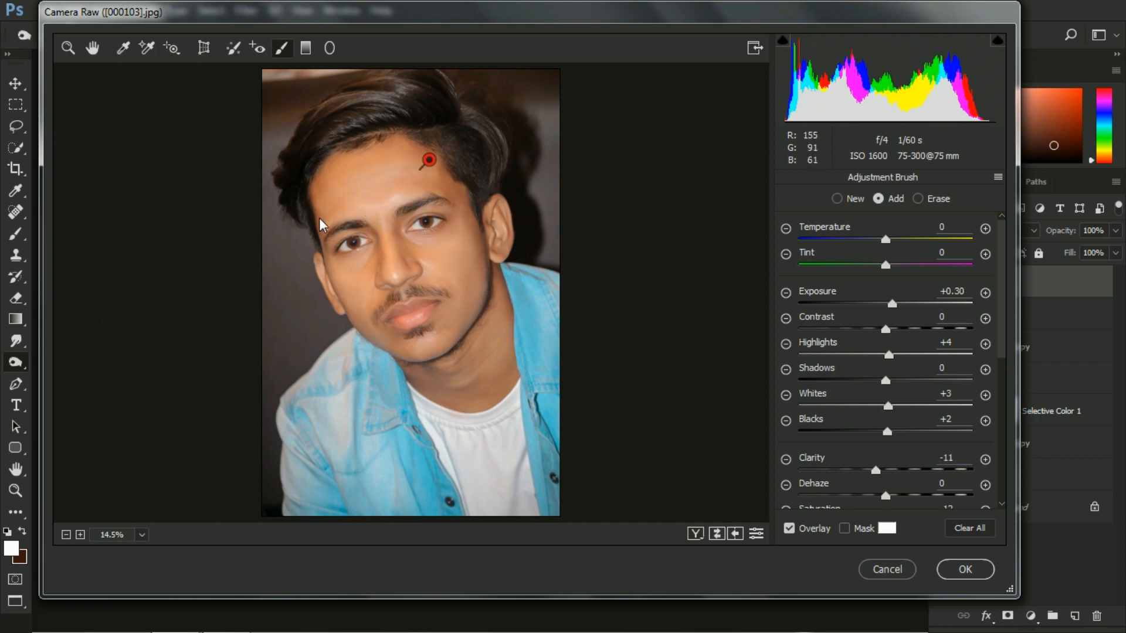
{"action": "mouse_move", "coordinate": [321, 225]}
{"action": "left_mouse_down"}
{"action": "mouse_move", "coordinate": [334, 268]}
{"action": "mouse_move", "coordinate": [436, 252]}
{"action": "mouse_move", "coordinate": [467, 217]}
{"action": "mouse_move", "coordinate": [483, 268]}
{"action": "mouse_move", "coordinate": [482, 258]}
{"action": "left_mouse_up"}
{"action": "left_click_drag", "start_coordinate": [481, 244], "coordinate": [488, 265]}
{"action": "left_click_drag", "start_coordinate": [495, 276], "coordinate": [509, 315]}
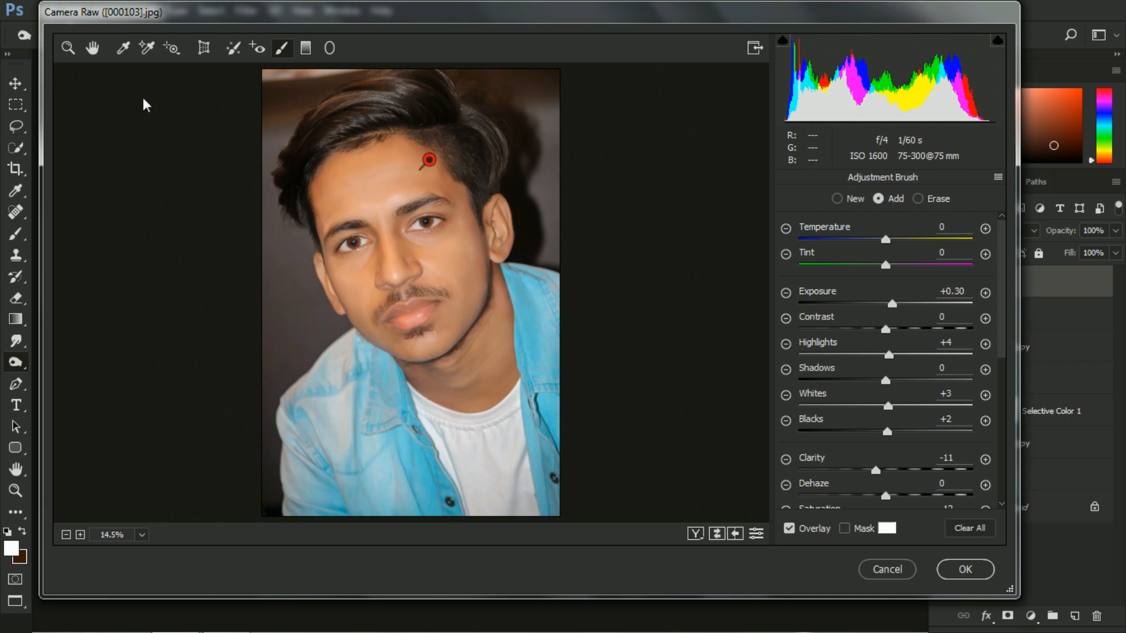
{"action": "left_click", "coordinate": [68, 48]}
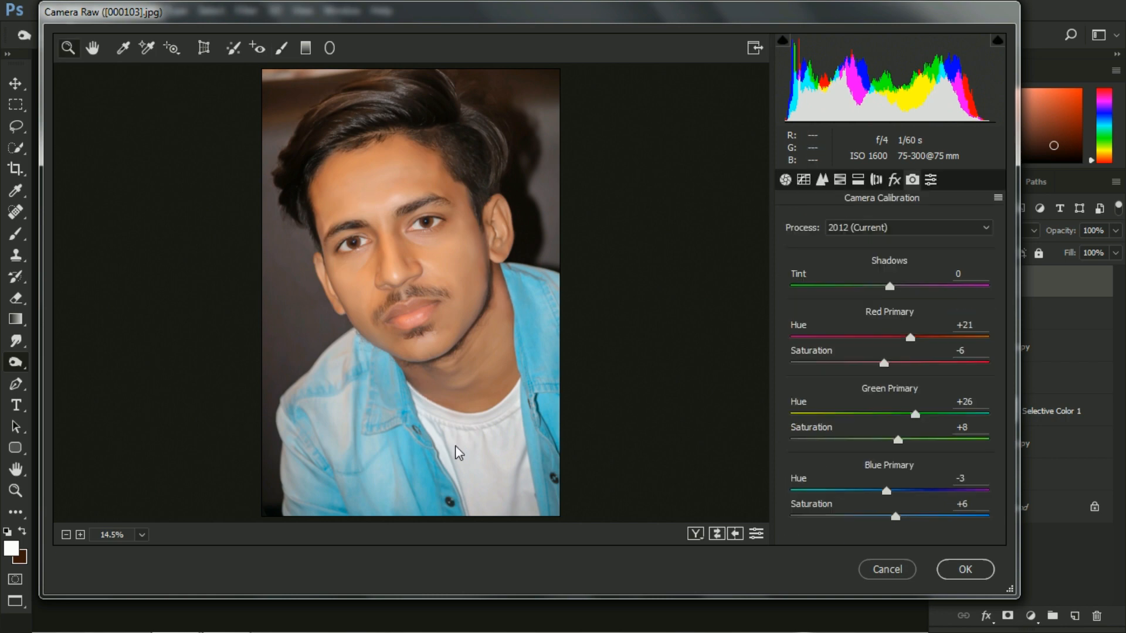
- Set the basic Contrast to -12 and apply the Camera Raw filter to the merged layer
{"action": "left_click", "coordinate": [786, 180]}
{"action": "left_click_drag", "start_coordinate": [870, 371], "coordinate": [873, 365]}
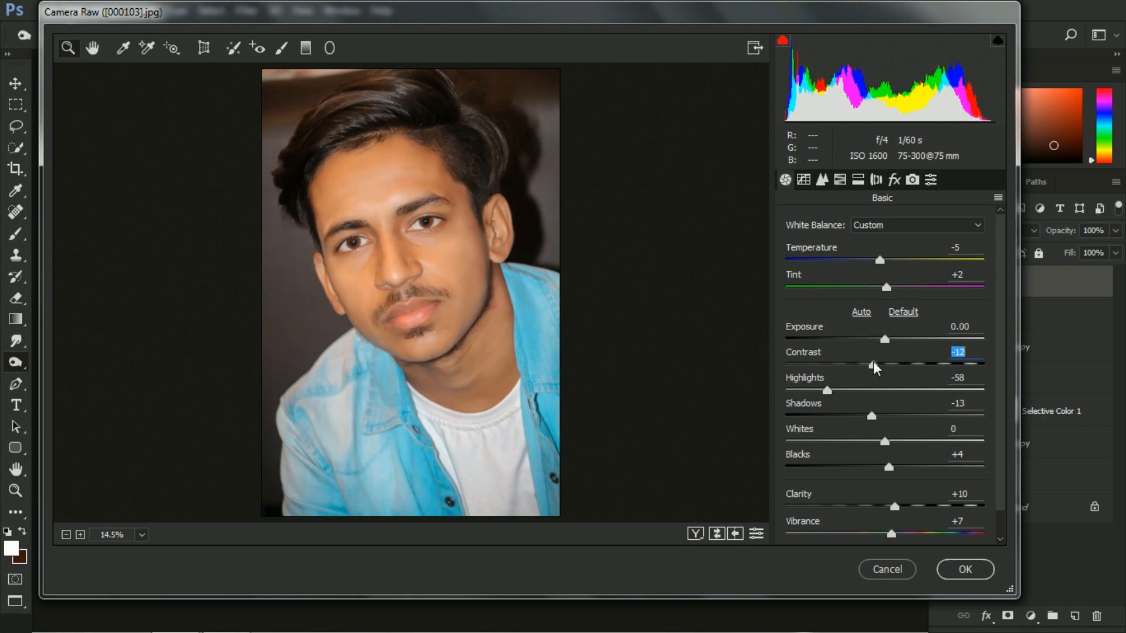
{"action": "left_click", "coordinate": [965, 569]}
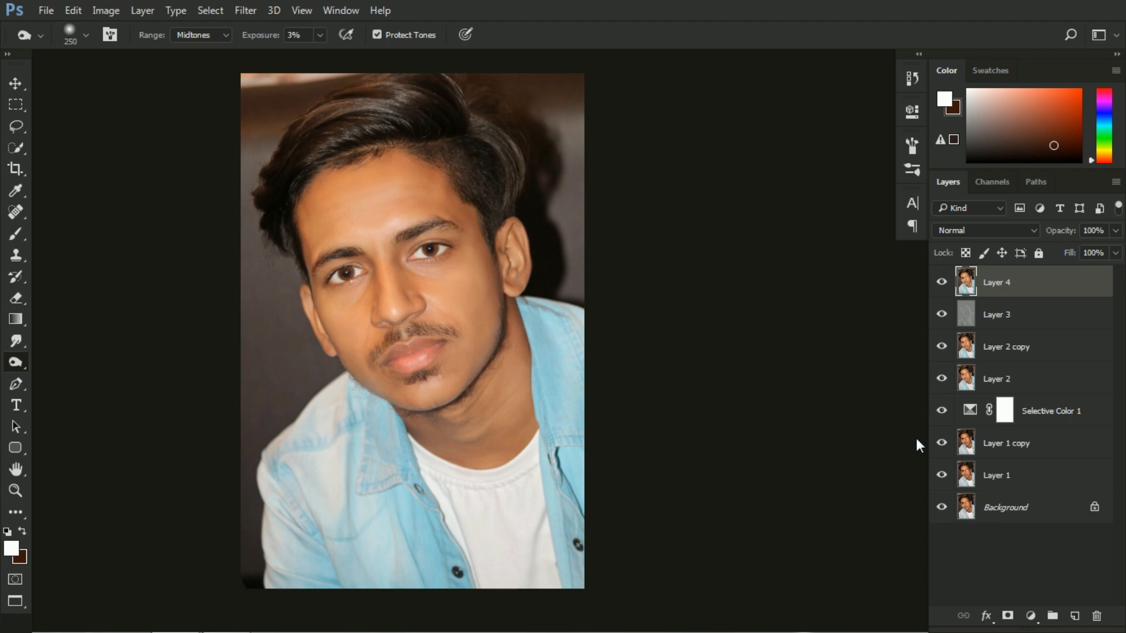
- Compare the portrait before and after the Camera Raw edit by toggling the visibility of Layer 4
{"action": "key", "text": "ctrl+alt+z"}
{"action": "key", "text": "ctrl+shift+alt+e"}
{"action": "left_click", "coordinate": [944, 281]}
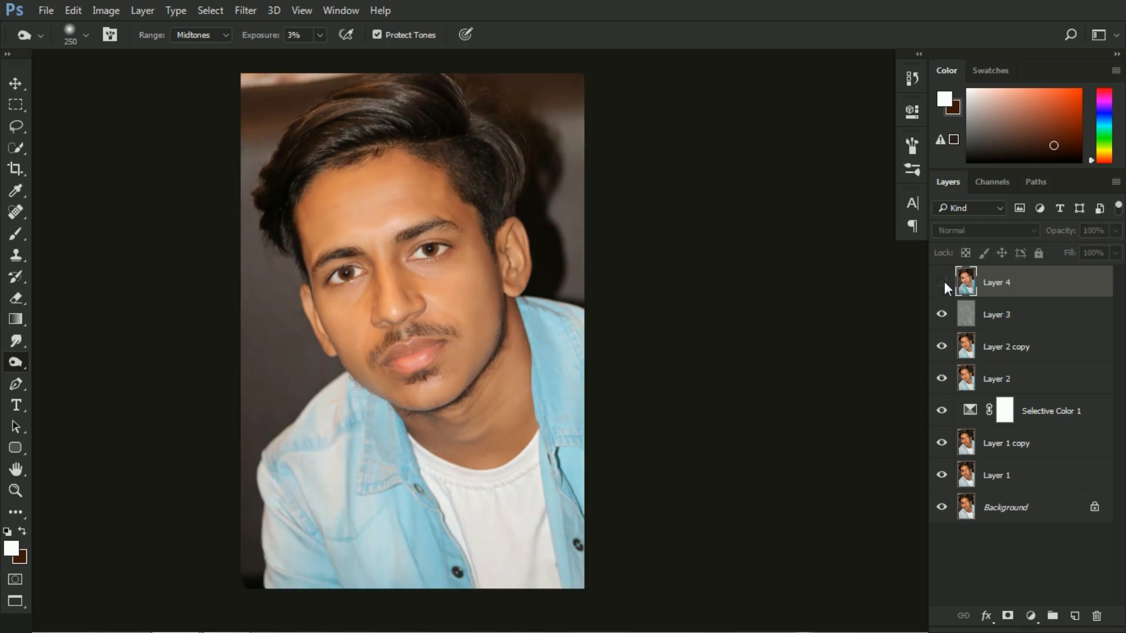
{"action": "left_click", "coordinate": [944, 282]}
{"action": "left_click", "coordinate": [944, 281]}
{"action": "left_click", "coordinate": [944, 282]}
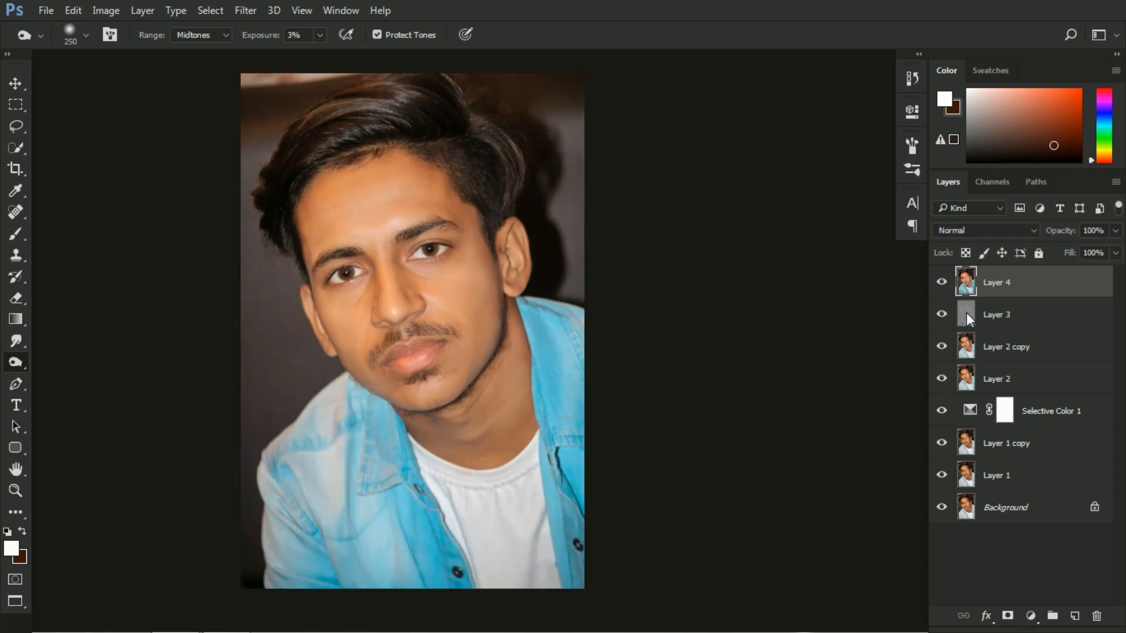
- Add a Curves adjustment layer that lifts the RGB midtones slightly and anchors the shadows with a second point
{"action": "left_click", "coordinate": [1030, 616]}
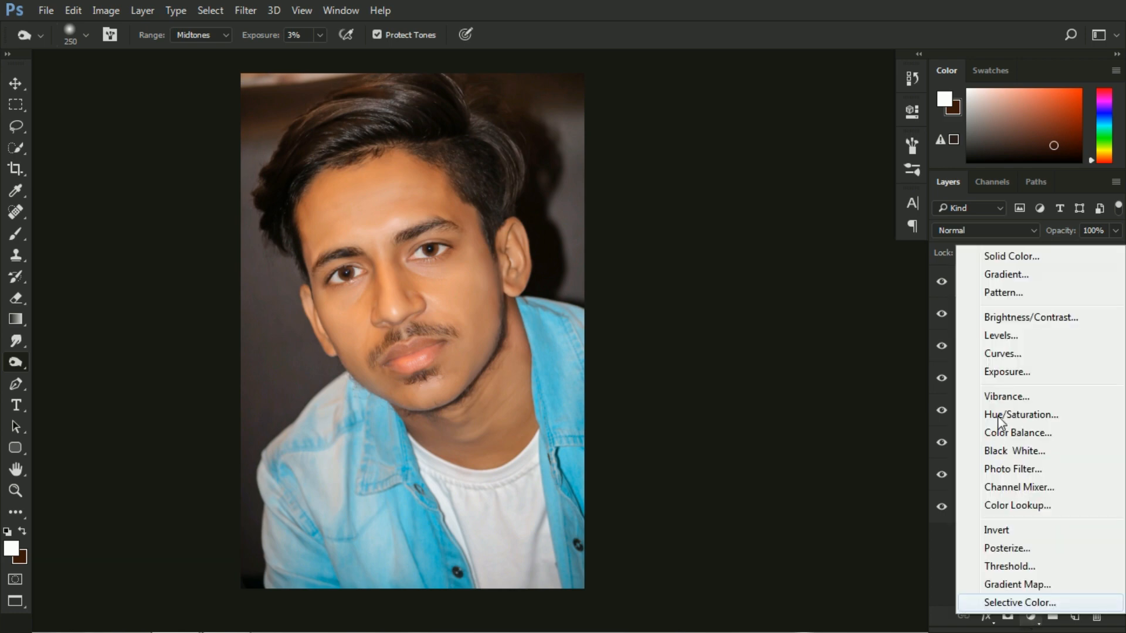
{"action": "left_click", "coordinate": [912, 112]}
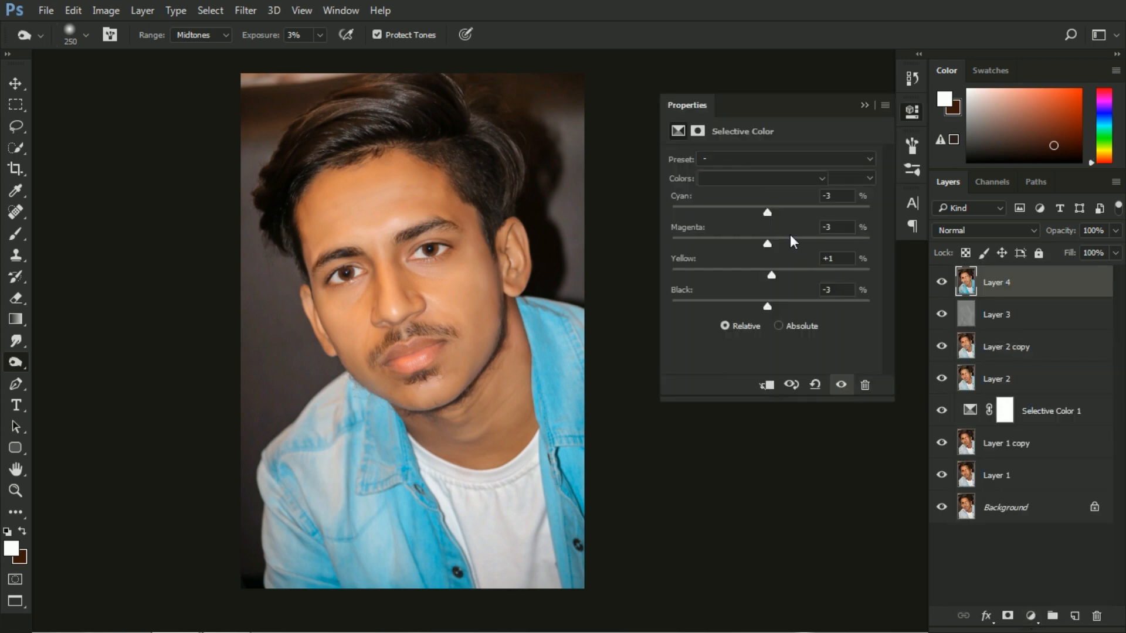
{"action": "left_click", "coordinate": [823, 235]}
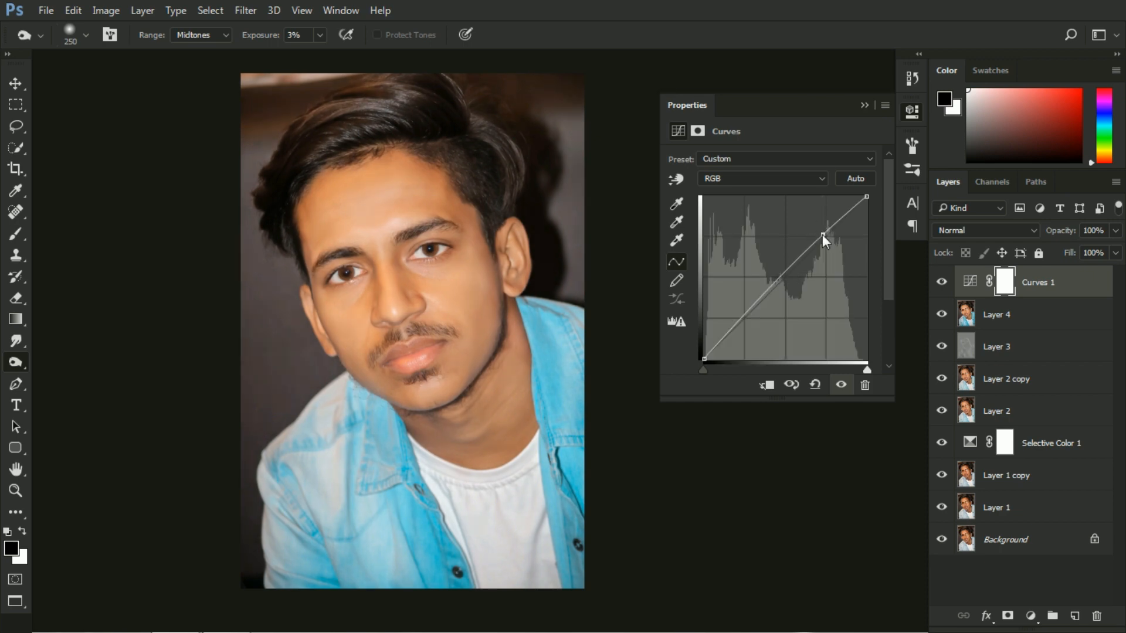
{"action": "left_click_drag", "start_coordinate": [821, 238], "coordinate": [782, 276]}
{"action": "left_click", "coordinate": [739, 323]}
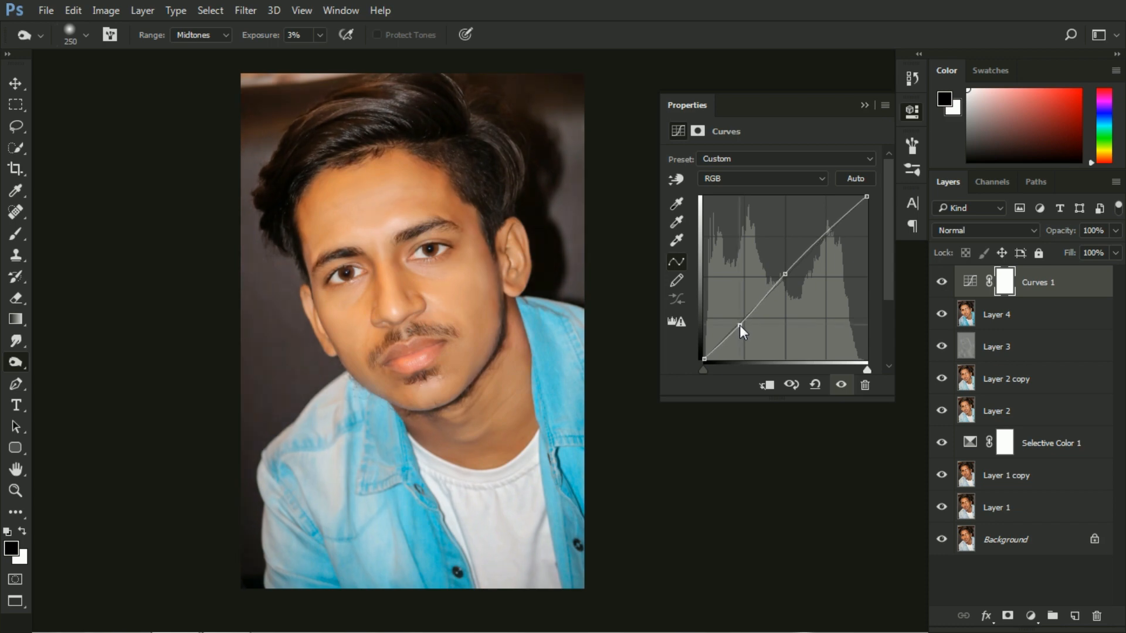
{"action": "left_click", "coordinate": [864, 105]}
- Add a Hue/Saturation adjustment layer, sample the skin to target Reds, and set hue +1 and saturation -6
{"action": "left_click", "coordinate": [1030, 615]}
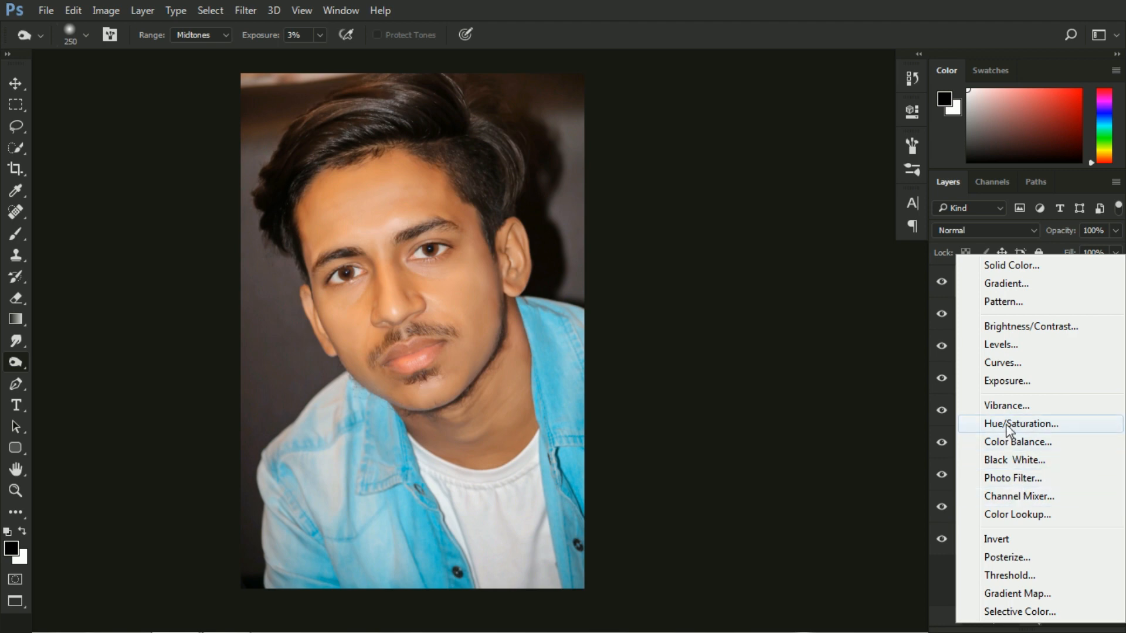
{"action": "left_click", "coordinate": [1007, 425]}
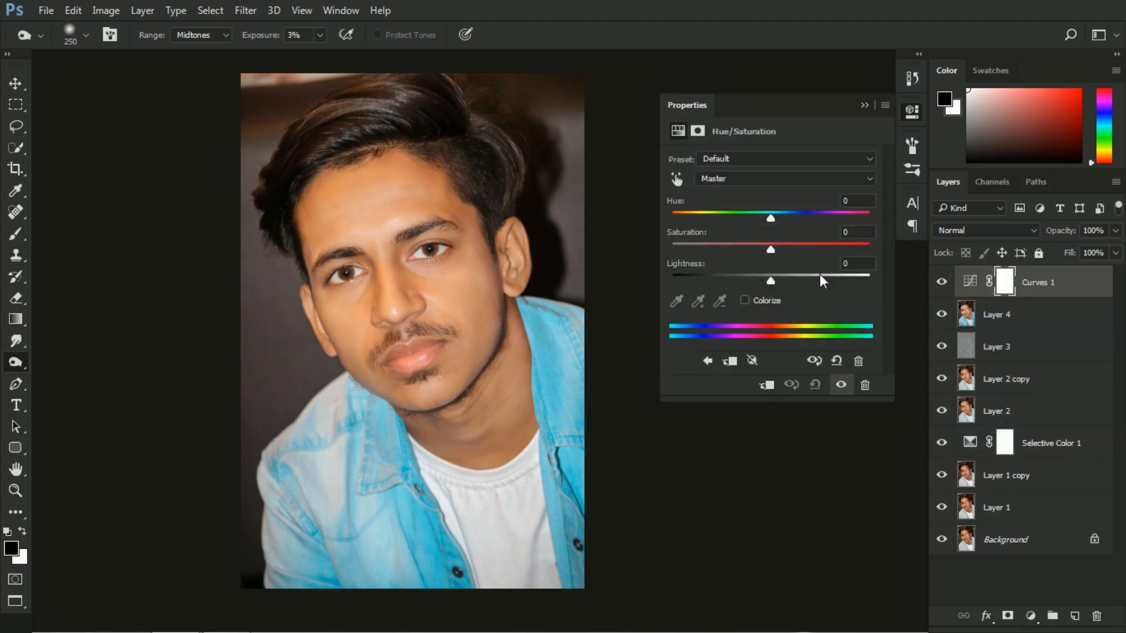
{"action": "left_click", "coordinate": [677, 179]}
{"action": "mouse_move", "coordinate": [456, 217]}
{"action": "left_mouse_down"}
{"action": "mouse_move", "coordinate": [478, 213]}
{"action": "mouse_move", "coordinate": [457, 216]}
{"action": "left_mouse_up"}
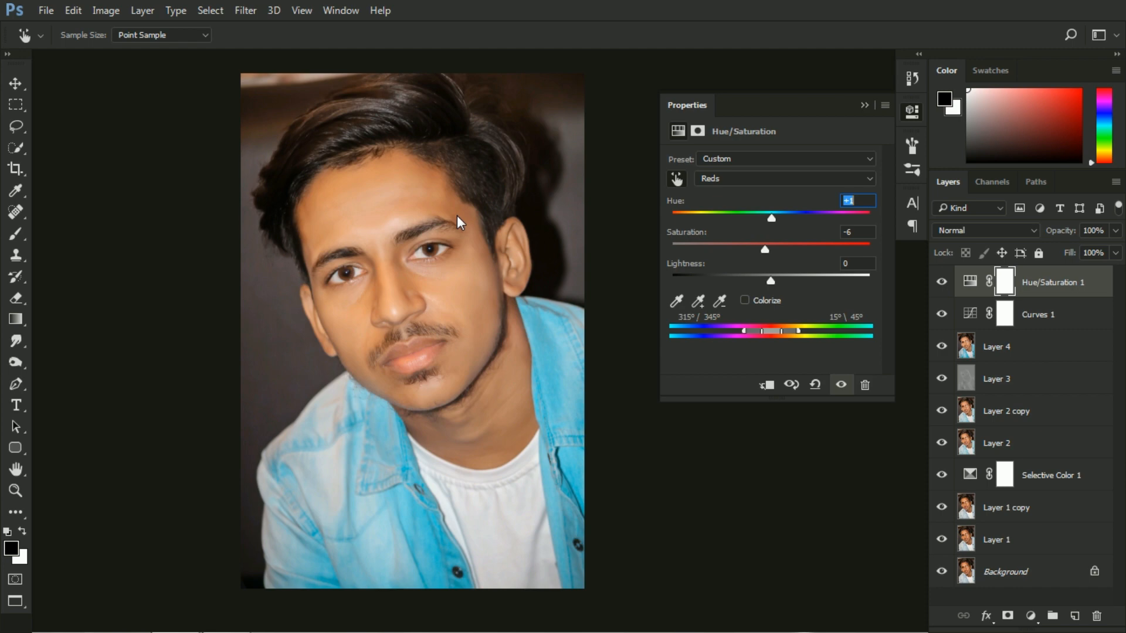
{"action": "left_click", "coordinate": [865, 105]}
- Add a Color Balance adjustment layer and shift its midtones slightly toward cyan
{"action": "left_click", "coordinate": [1030, 616]}
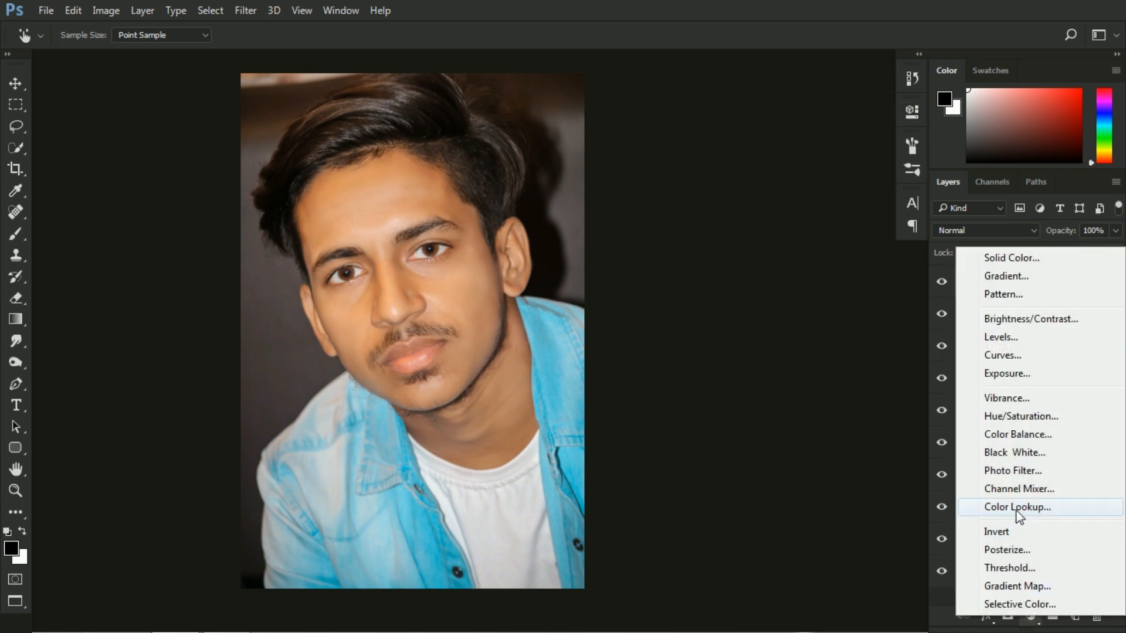
{"action": "left_click", "coordinate": [995, 435]}
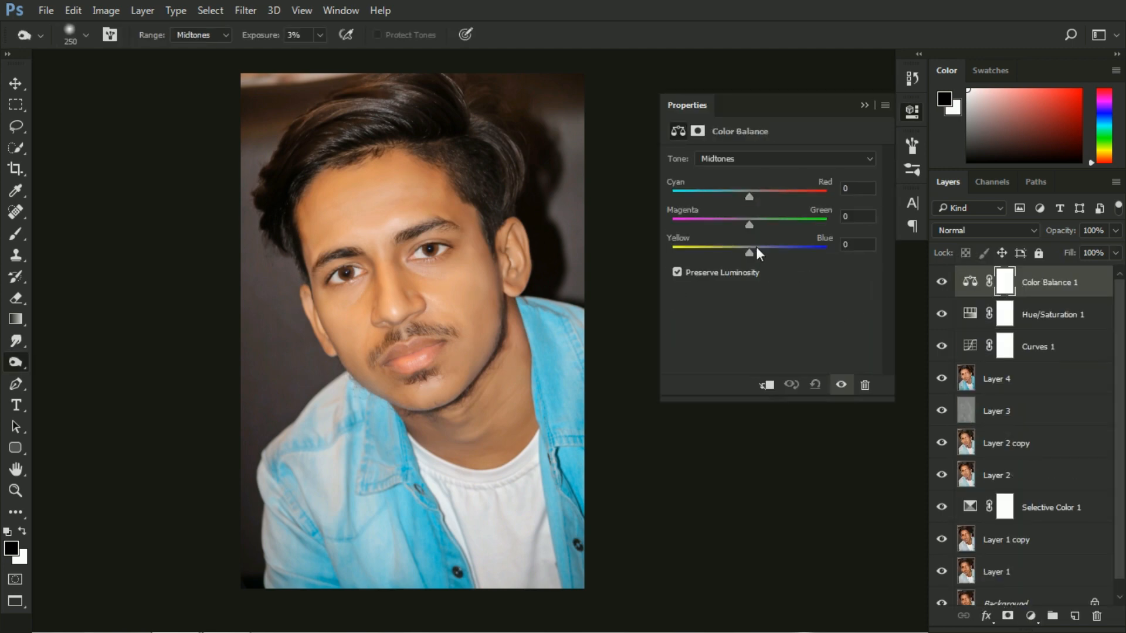
{"action": "left_click_drag", "start_coordinate": [748, 197], "coordinate": [742, 196]}
{"action": "left_click_drag", "start_coordinate": [749, 252], "coordinate": [750, 224]}
- Fine-tune the Color Balance shadows, and set the highlights to Magenta-Green -1 and Yellow-Blue -3
{"action": "left_click", "coordinate": [738, 158]}
{"action": "left_click", "coordinate": [738, 168]}
{"action": "mouse_move", "coordinate": [751, 249]}
{"action": "left_mouse_down"}
{"action": "mouse_move", "coordinate": [741, 221]}
{"action": "mouse_move", "coordinate": [748, 249]}
{"action": "left_mouse_up"}
{"action": "left_click", "coordinate": [745, 156]}
{"action": "left_click", "coordinate": [738, 192]}
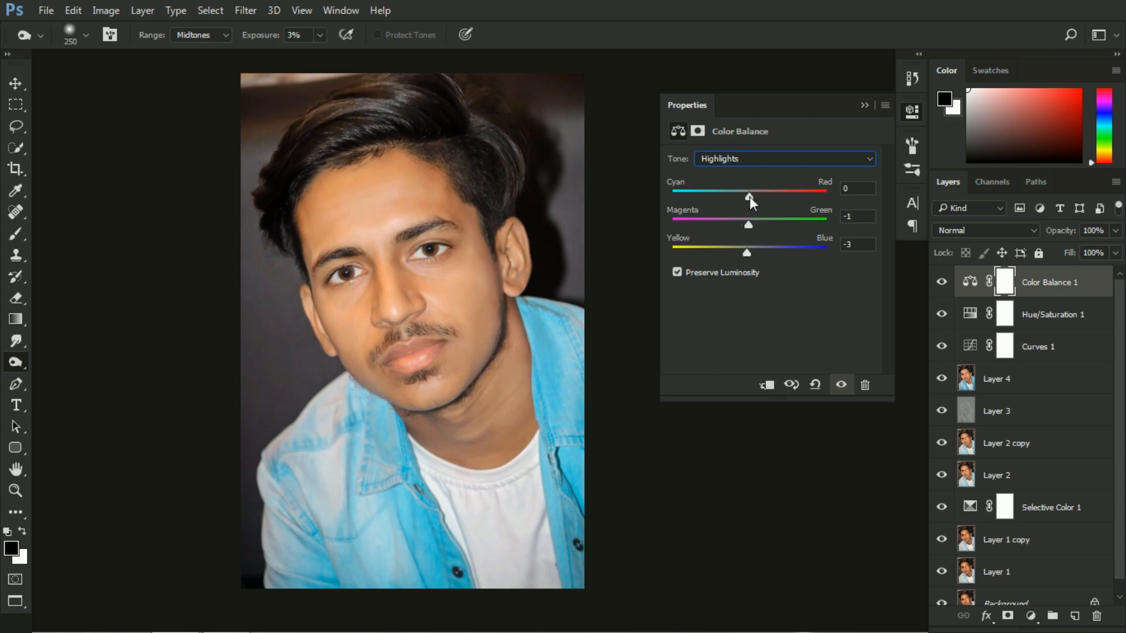
{"action": "left_click_drag", "start_coordinate": [750, 196], "coordinate": [750, 193]}
{"action": "left_click", "coordinate": [864, 105]}
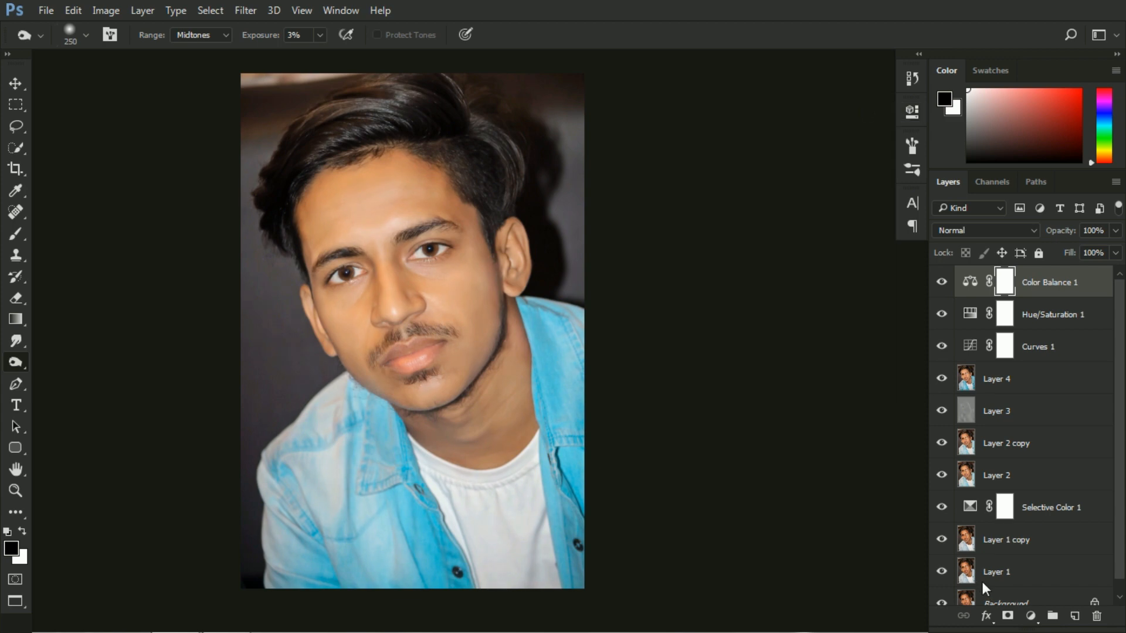
- Add a Color Lookup adjustment layer, try several 3DLUT files and settle on DropBlues.3DL
{"action": "left_click", "coordinate": [1031, 616]}
{"action": "left_click", "coordinate": [1013, 508]}
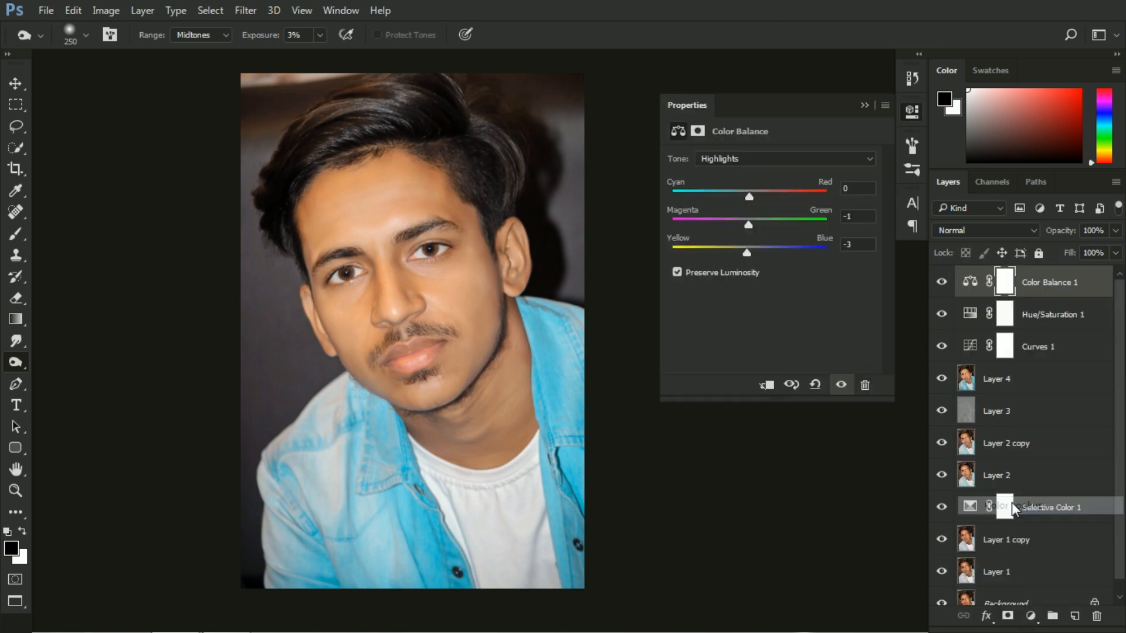
{"action": "left_click", "coordinate": [774, 164]}
{"action": "left_click", "coordinate": [783, 221]}
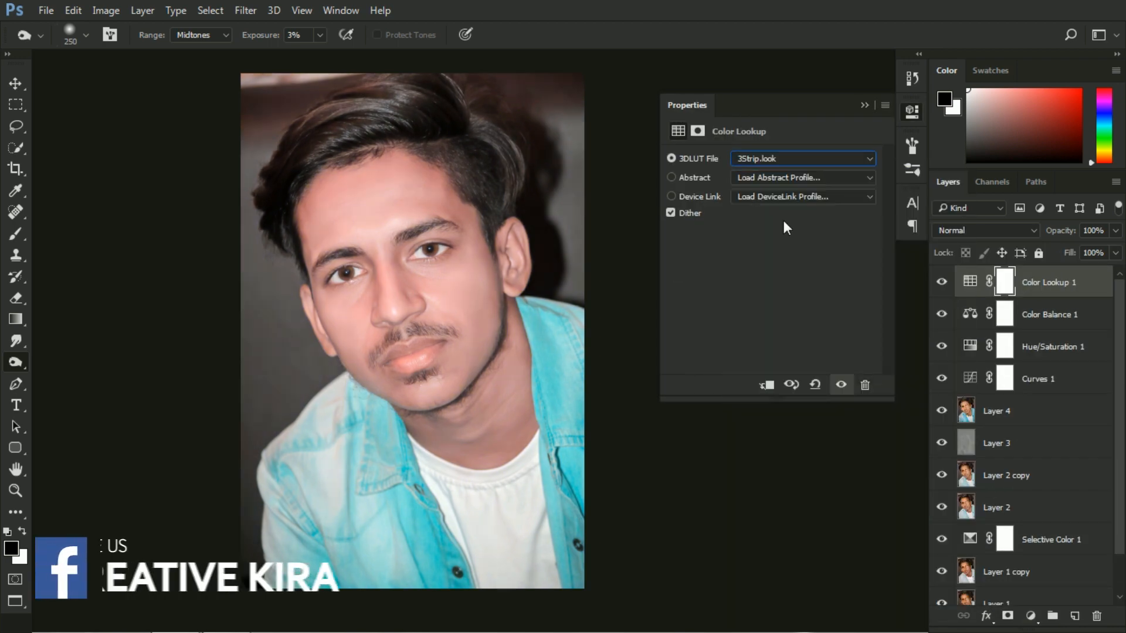
{"action": "key", "text": "Down"}
{"action": "key", "text": "Down"}
{"action": "key", "text": "Down"}
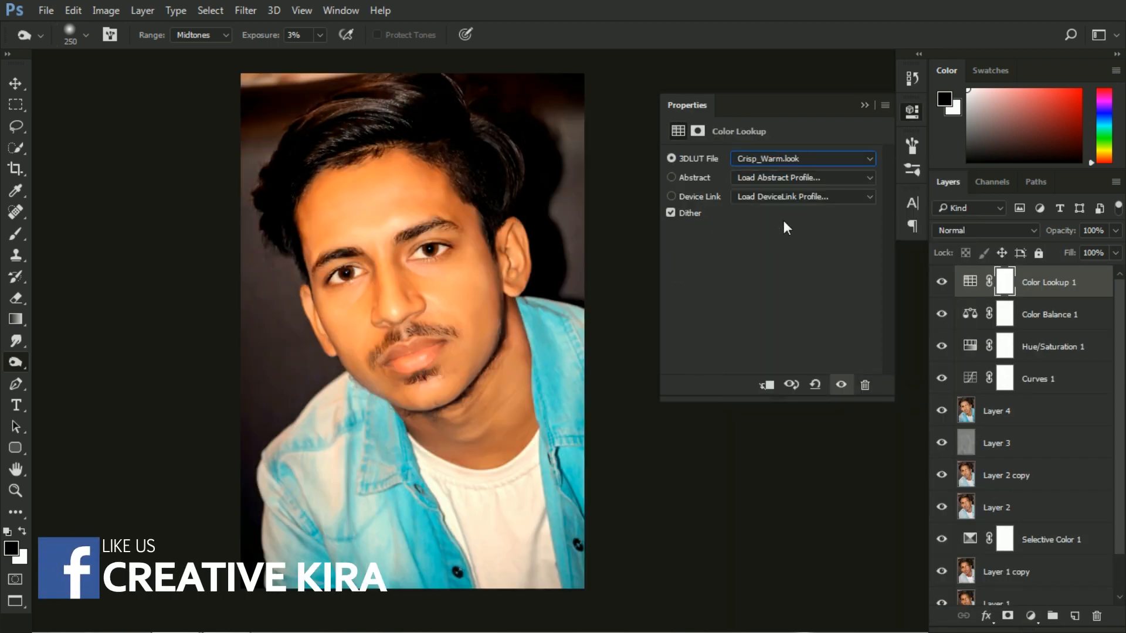
{"action": "key", "text": "Down"}
{"action": "key", "text": "Down"}
{"action": "key", "text": "Down"}
{"action": "key", "text": "Up"}
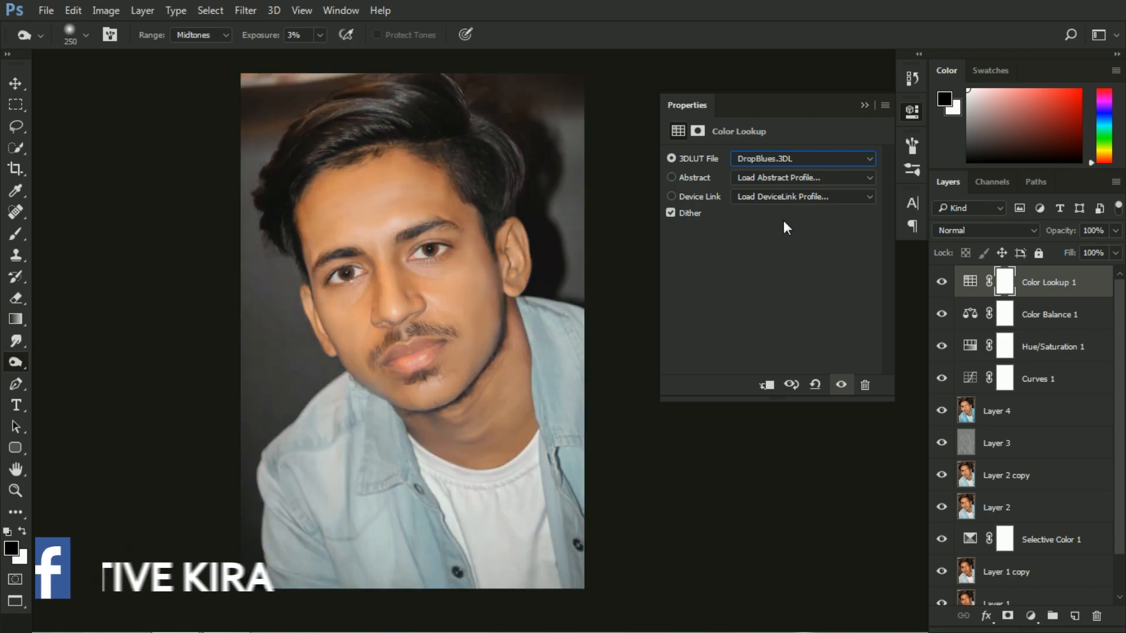
- Lower the opacity of the DropBlues Color Lookup layer to 10%
{"action": "left_click", "coordinate": [864, 104]}
{"action": "left_click", "coordinate": [1102, 231]}
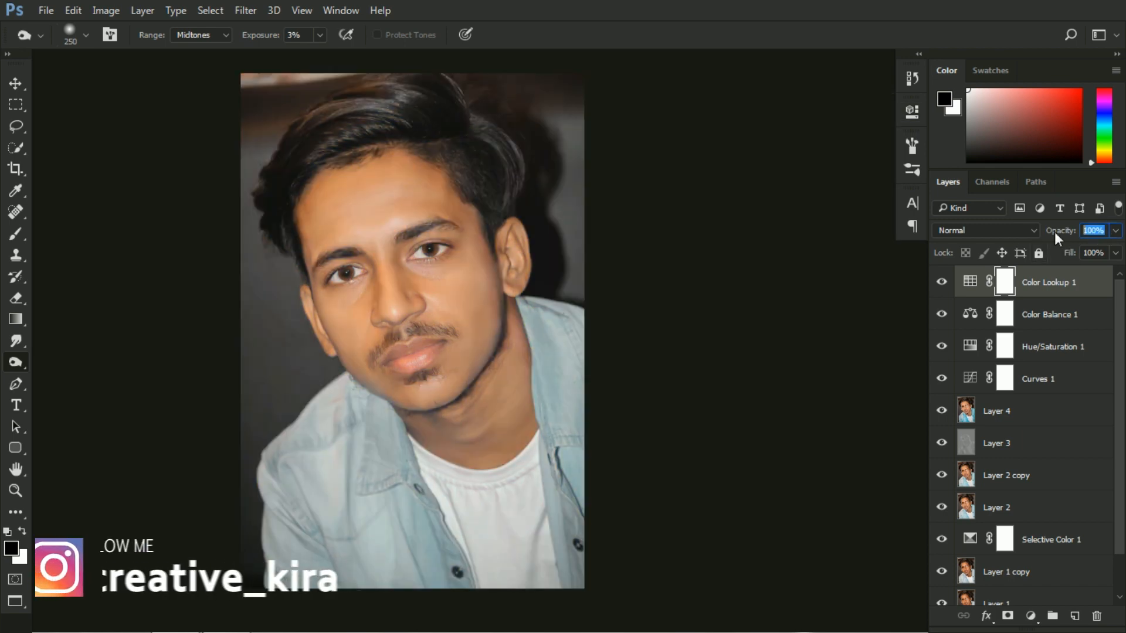
{"action": "type", "text": "10"}
- Add a second Color Lookup adjustment layer and try the Fuji and Kodak film 3DLUT files on the portrait
{"action": "left_click", "coordinate": [1031, 616]}
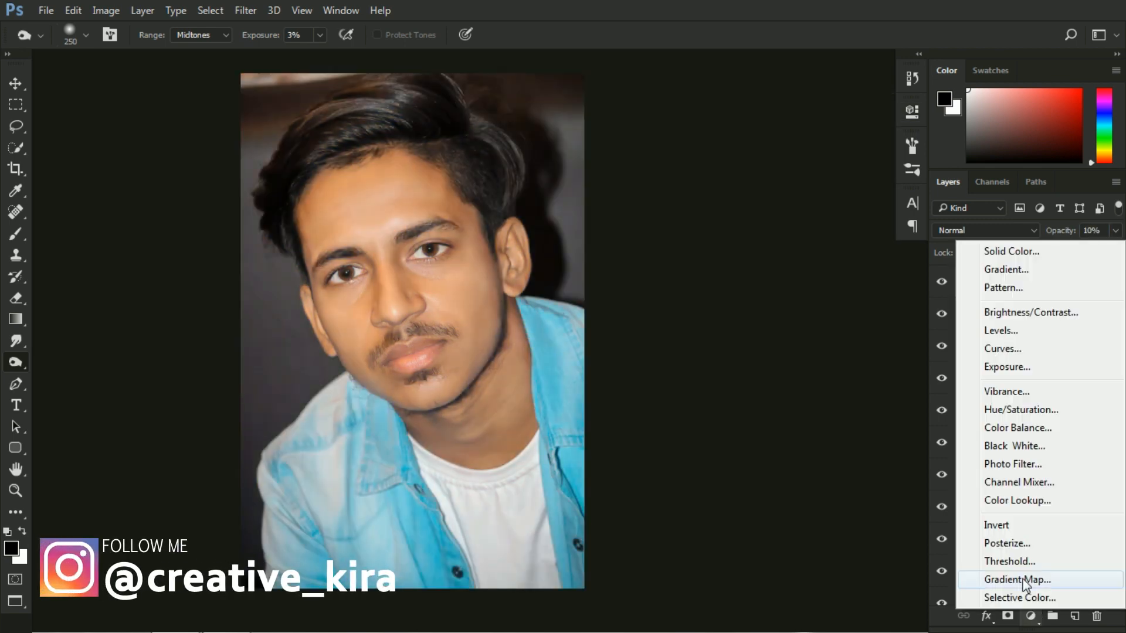
{"action": "left_click", "coordinate": [1017, 500]}
{"action": "left_click", "coordinate": [811, 156]}
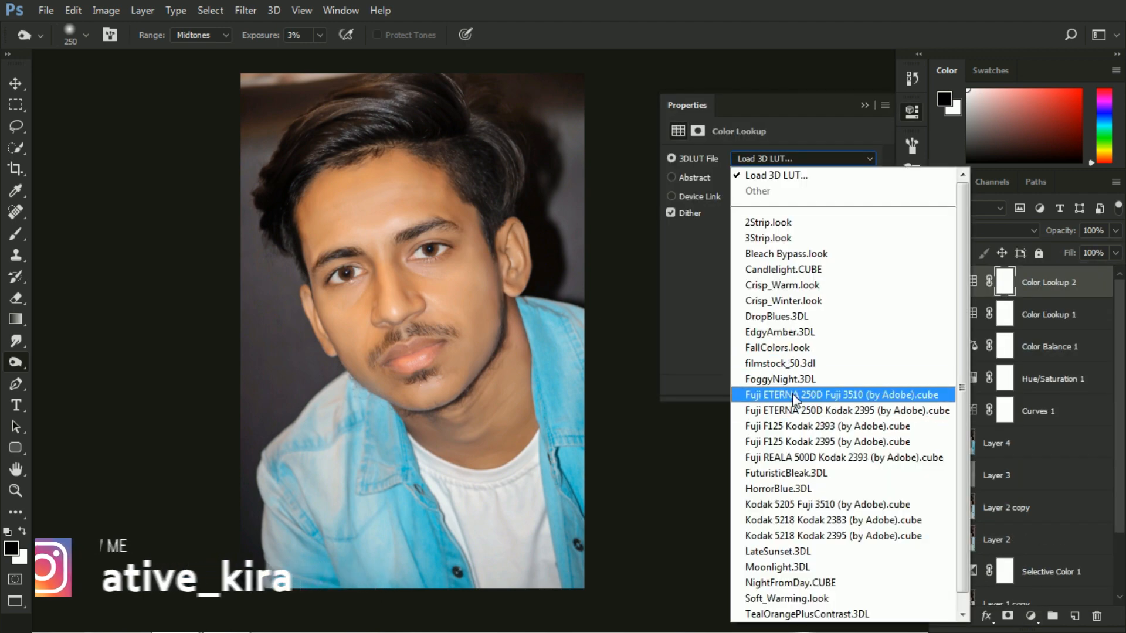
{"action": "left_click", "coordinate": [795, 395]}
{"action": "key", "text": "Down"}
{"action": "key", "text": "Down"}
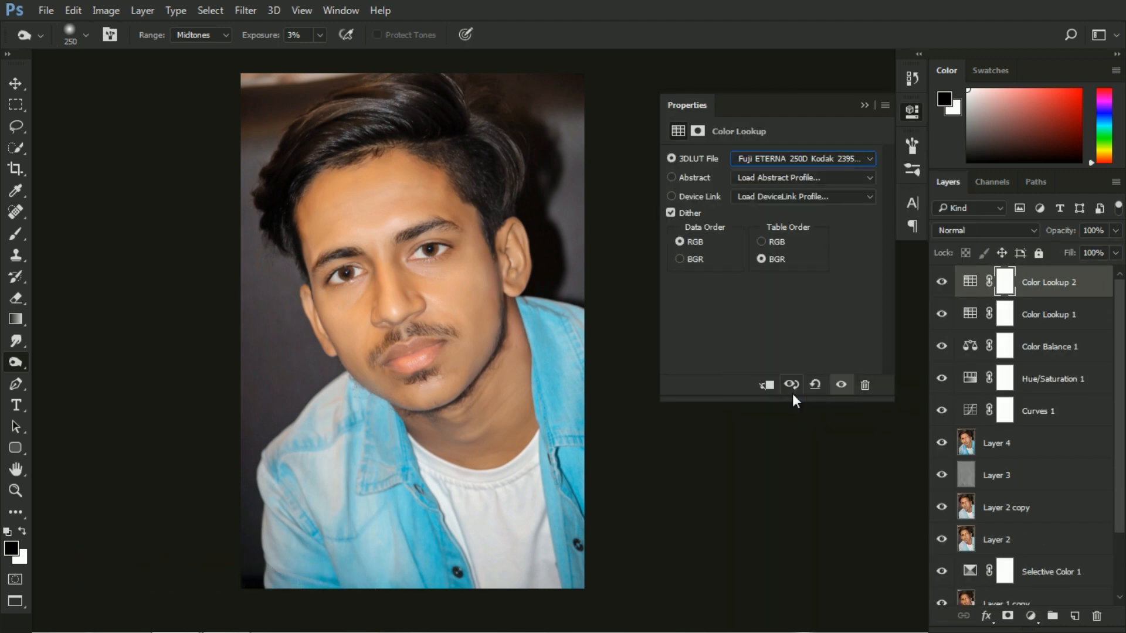
{"action": "key", "text": "Down"}
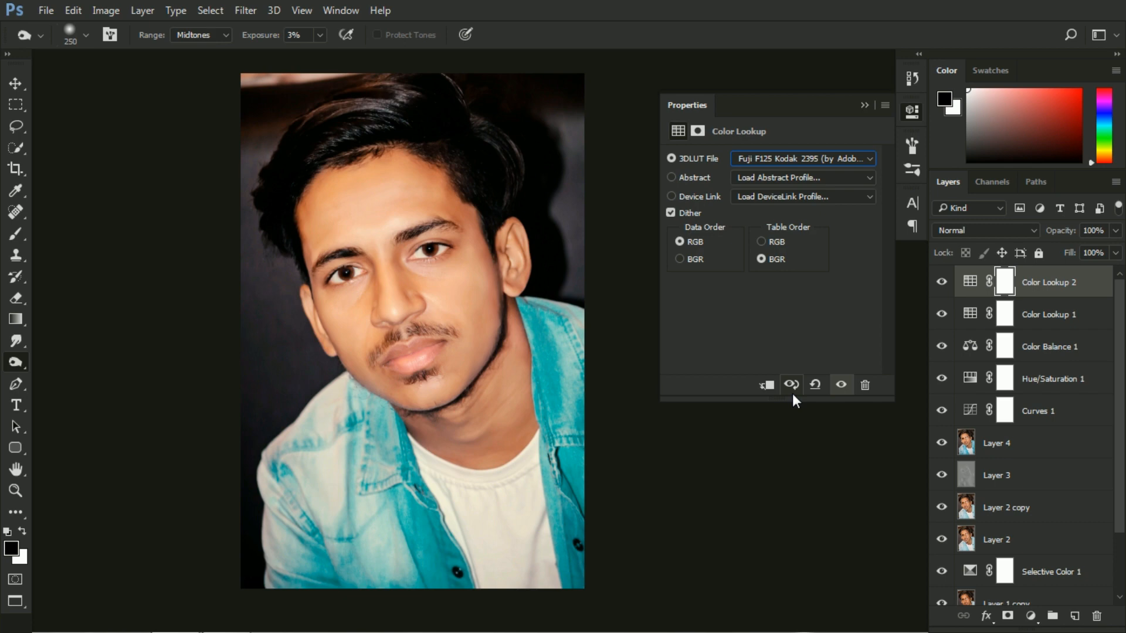
{"action": "key", "text": "Down"}
{"action": "key", "text": "Down"}
{"action": "key", "text": "Down"}
{"action": "key", "text": "Down"}
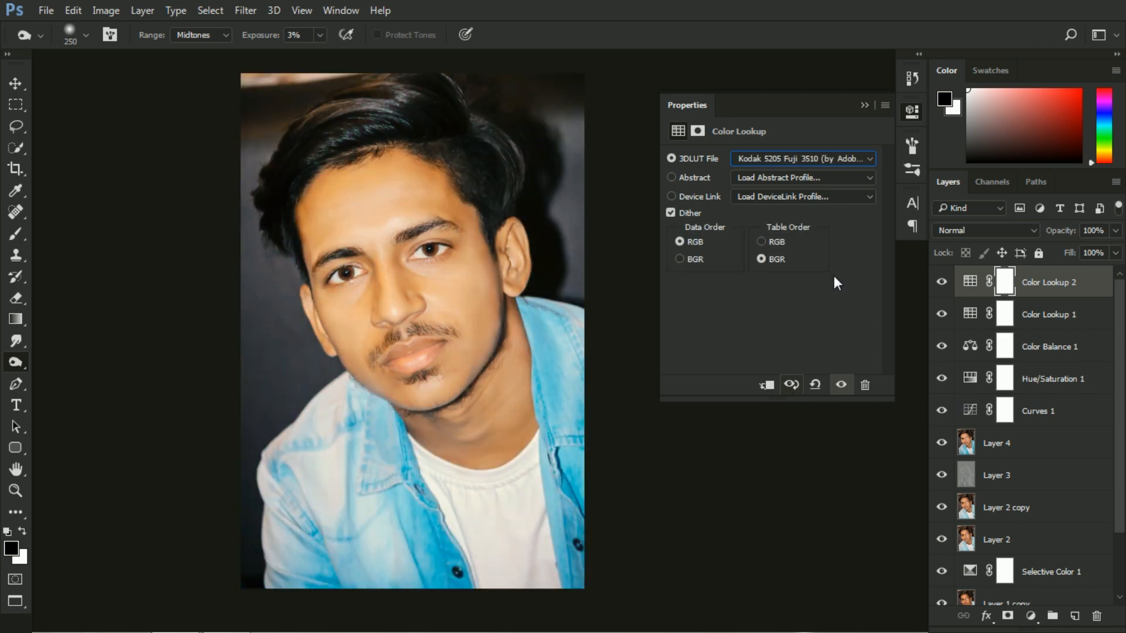
- Choose the Soft_Warming.look 3DLUT for the second Color Lookup layer and reduce the layer's opacity to 10%
{"action": "left_click", "coordinate": [815, 158]}
{"action": "left_click", "coordinate": [833, 544]}
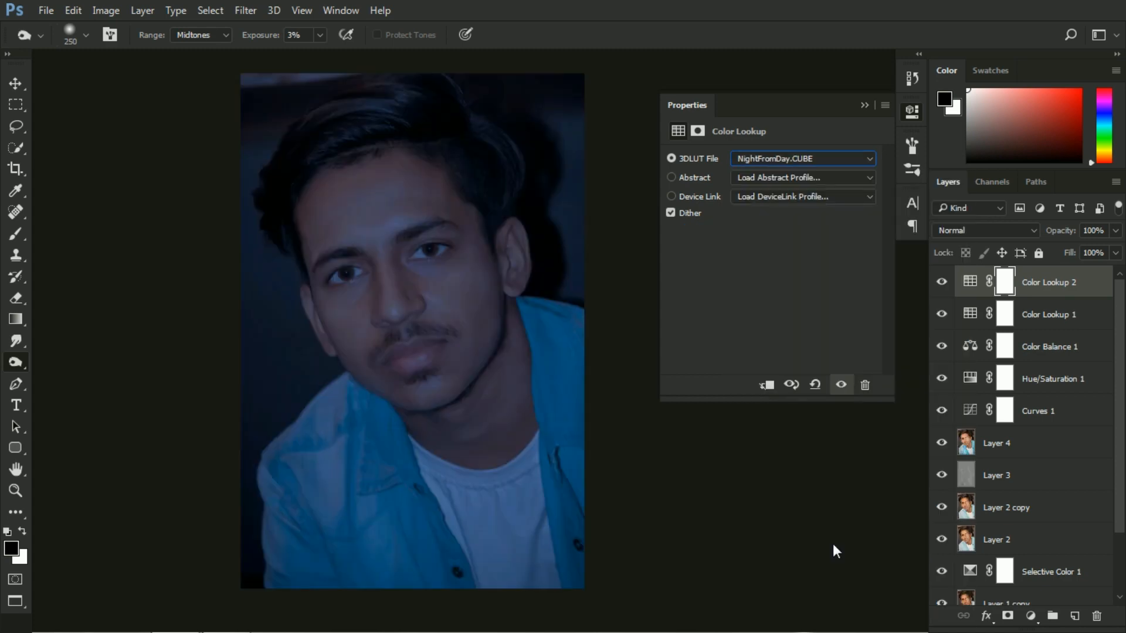
{"action": "key", "text": "Down"}
{"action": "left_click", "coordinate": [864, 105]}
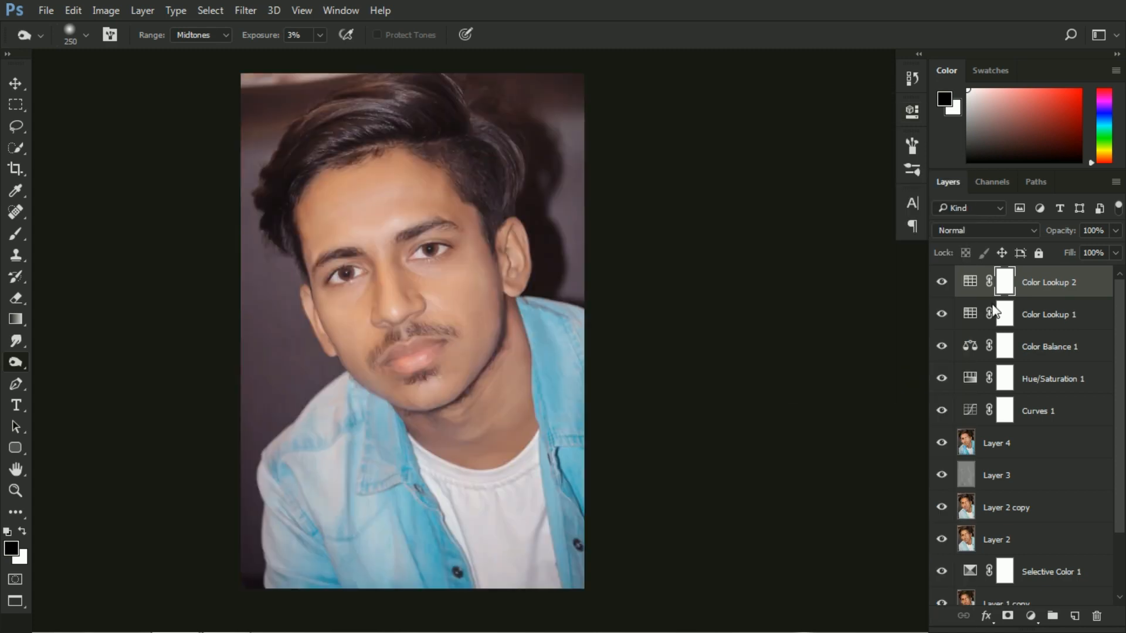
{"action": "left_click", "coordinate": [1115, 230]}
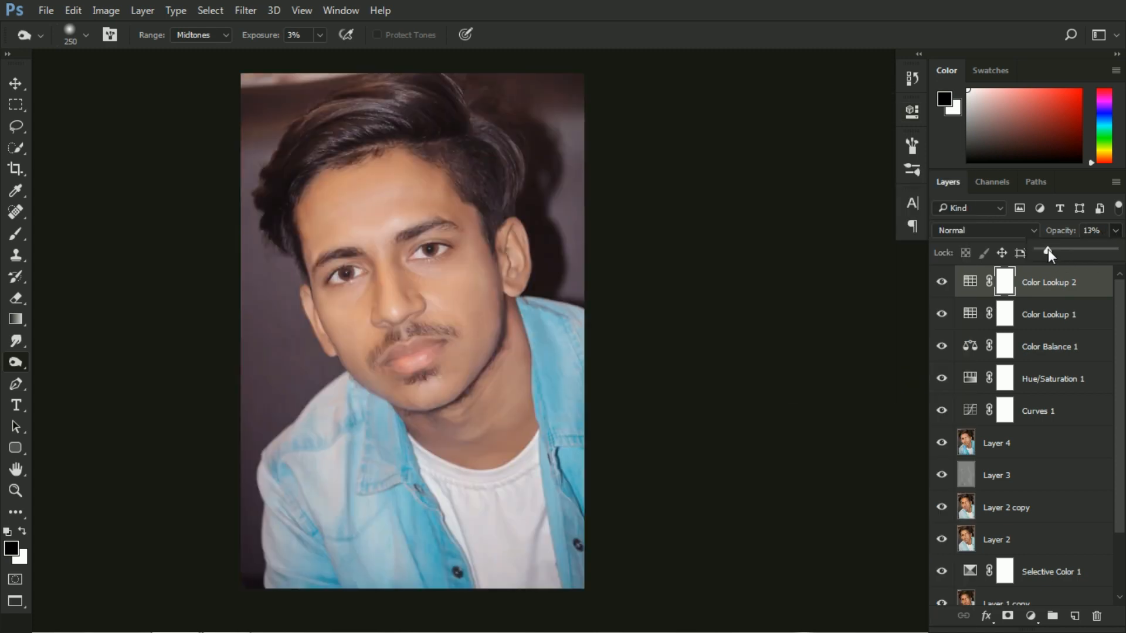
{"action": "left_click_drag", "start_coordinate": [1047, 248], "coordinate": [1046, 250]}
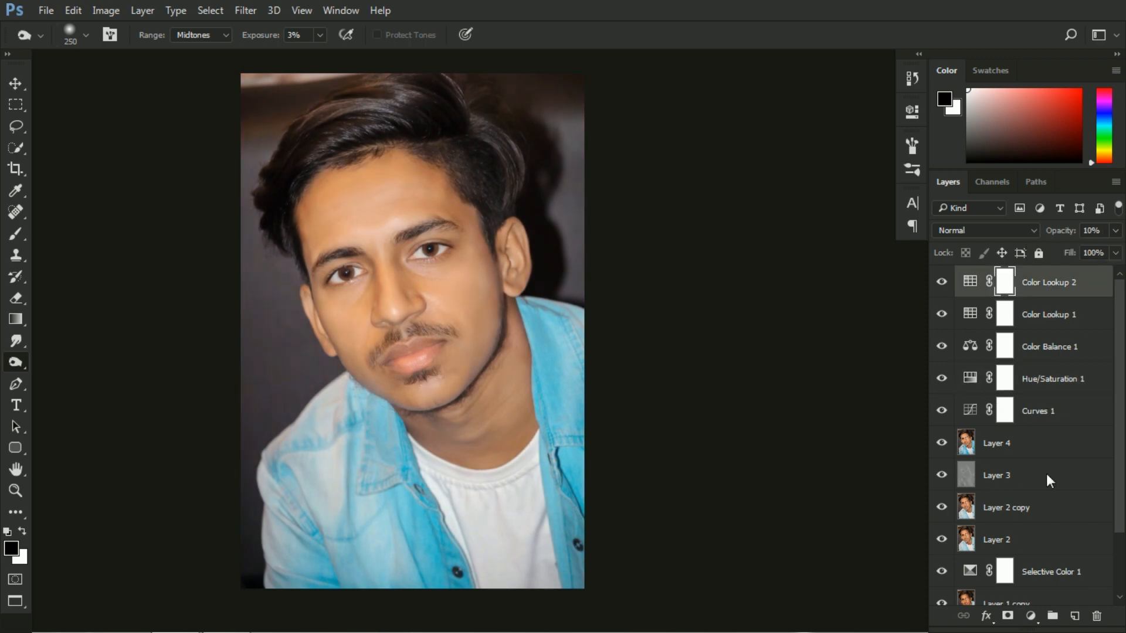
- Add a Selective Color adjustment layer and set the Reds to magenta -2, yellow -2 and black -3, with cyan slightly reduced
{"action": "left_click", "coordinate": [1031, 617]}
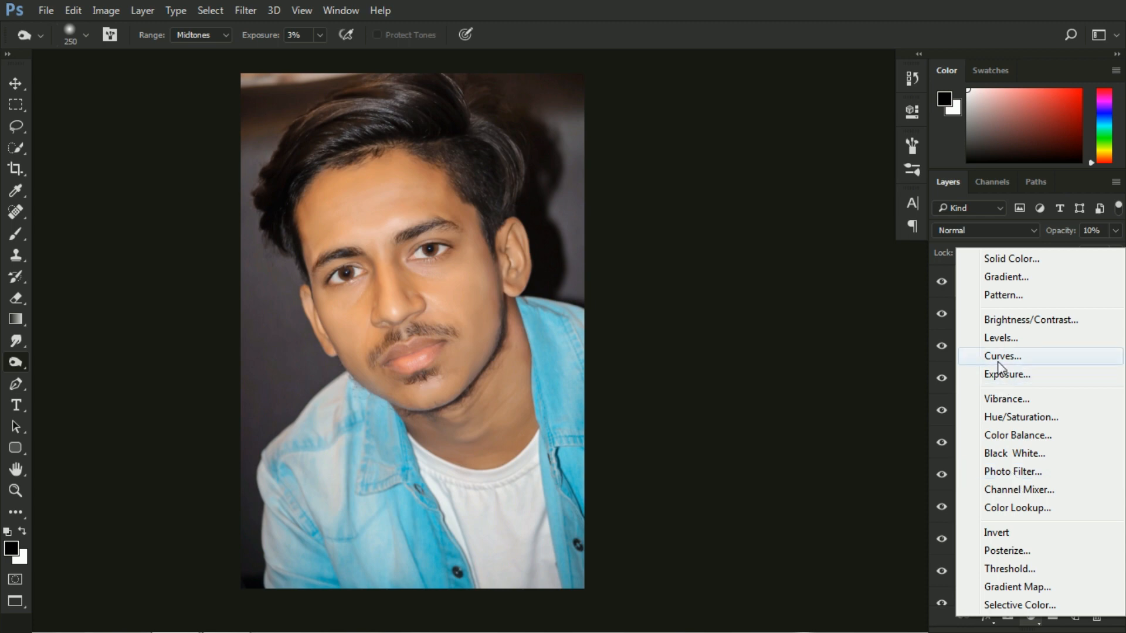
{"action": "left_click", "coordinate": [1019, 605]}
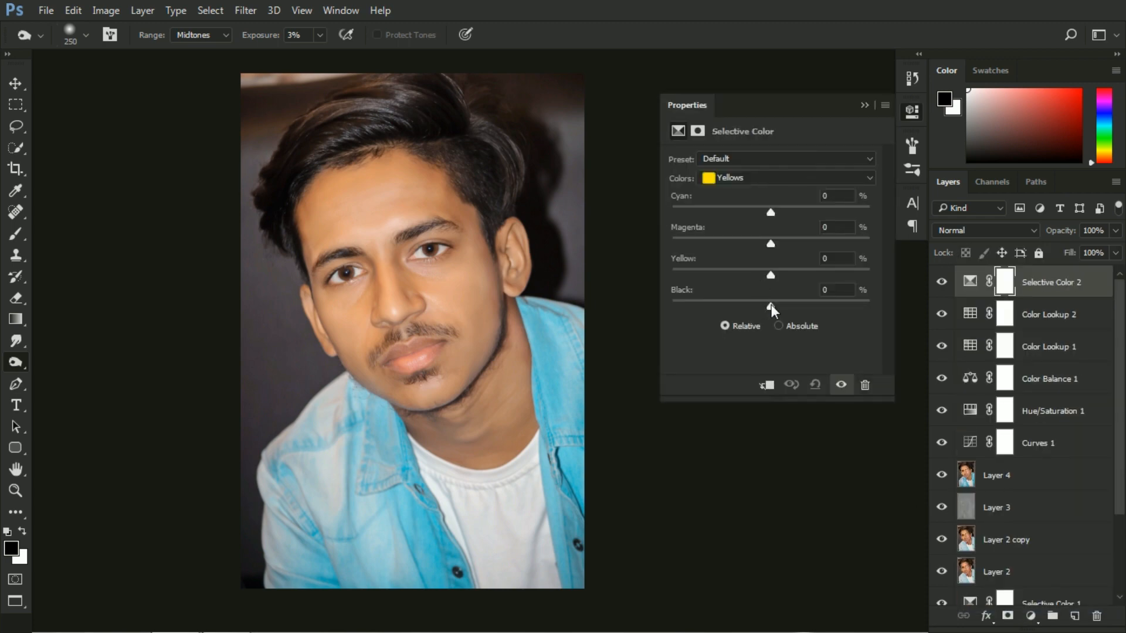
{"action": "left_click", "coordinate": [742, 178]}
{"action": "left_click", "coordinate": [733, 171]}
{"action": "left_click_drag", "start_coordinate": [771, 302], "coordinate": [756, 283]}
{"action": "left_click_drag", "start_coordinate": [768, 244], "coordinate": [747, 245]}
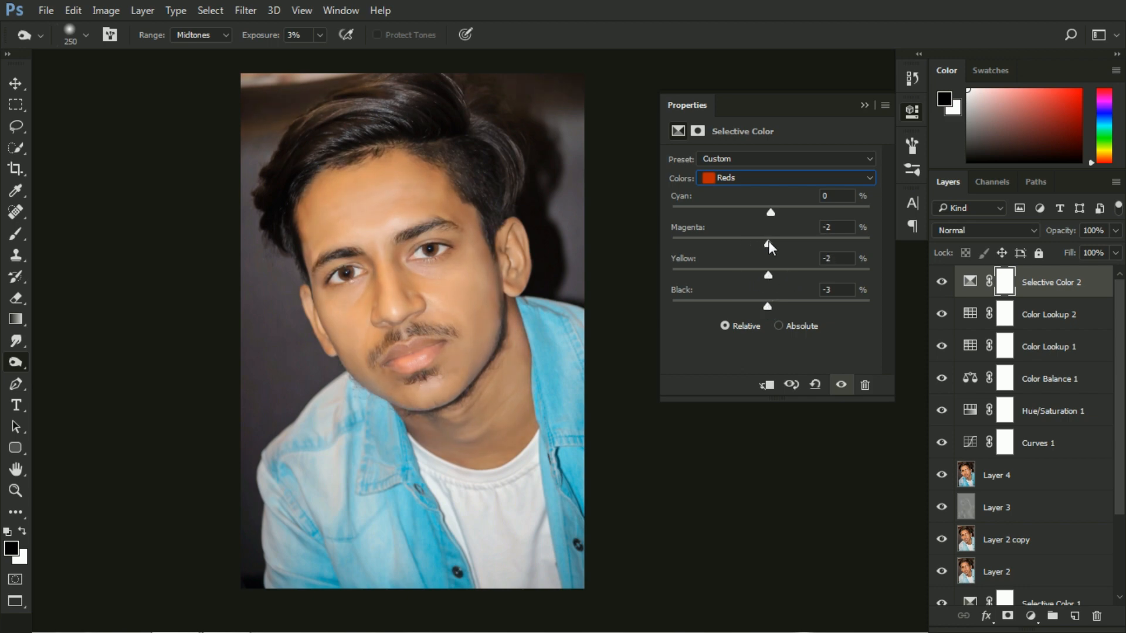
{"action": "mouse_move", "coordinate": [771, 211]}
{"action": "left_mouse_down"}
{"action": "mouse_move", "coordinate": [745, 210]}
{"action": "mouse_move", "coordinate": [767, 210]}
{"action": "left_mouse_up"}
- Fine-tune two more color ranges of the new Selective Color layer, slightly lowering the black in the first one
{"action": "left_click", "coordinate": [841, 175]}
{"action": "left_click", "coordinate": [804, 304]}
{"action": "mouse_move", "coordinate": [771, 305]}
{"action": "left_mouse_down"}
{"action": "mouse_move", "coordinate": [760, 305]}
{"action": "mouse_move", "coordinate": [769, 305]}
{"action": "left_mouse_up"}
{"action": "left_click", "coordinate": [751, 178]}
{"action": "left_click", "coordinate": [754, 283]}
{"action": "left_click_drag", "start_coordinate": [767, 271], "coordinate": [768, 242]}
{"action": "left_click", "coordinate": [864, 105]}
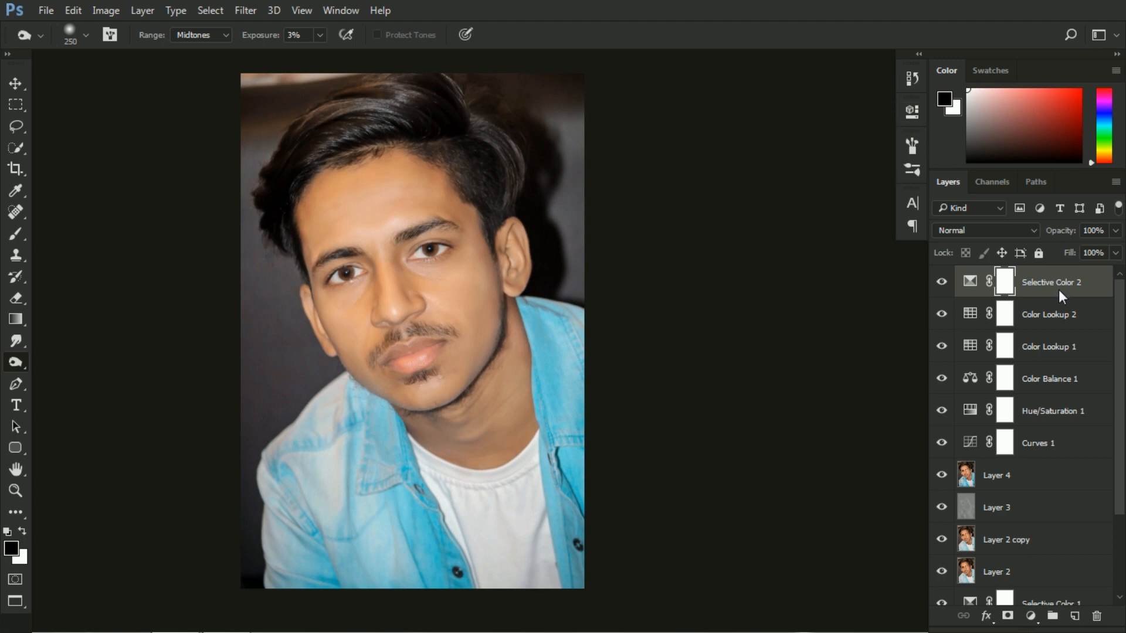
- Compare the finished portrait with the original photo by repeatedly isolating the Background layer and restoring all layers
{"action": "key", "text": "v"}
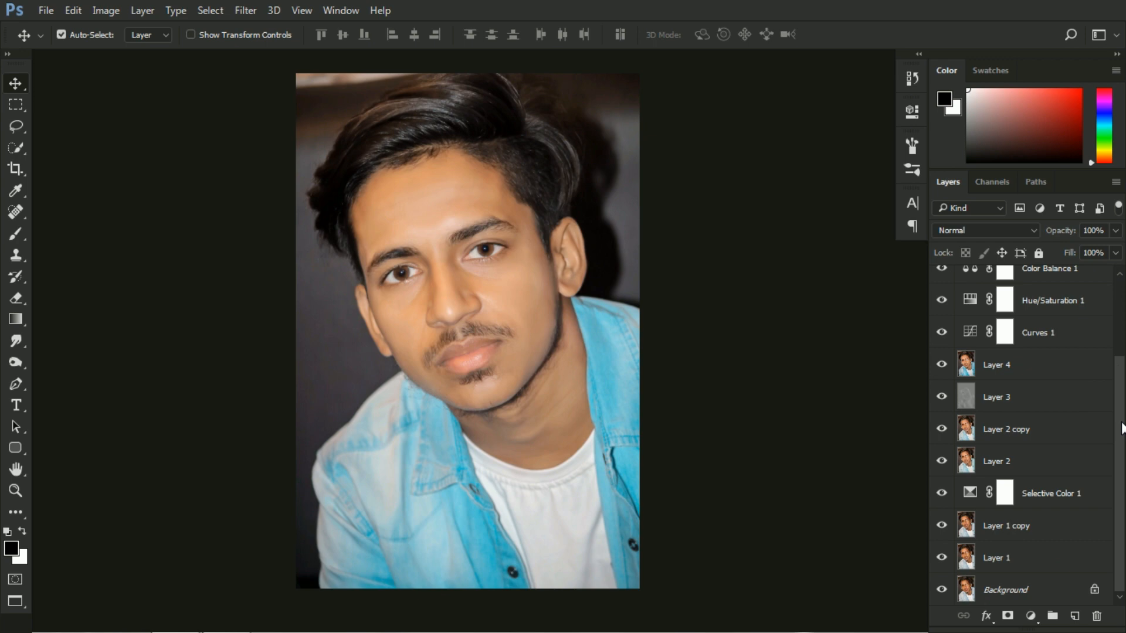
{"action": "left_click", "coordinate": [943, 589], "text": "alt"}
{"action": "left_click", "coordinate": [943, 589], "text": "alt"}
{"action": "left_click", "coordinate": [944, 590], "text": "alt"}
{"action": "left_click", "coordinate": [944, 589], "text": "alt"}
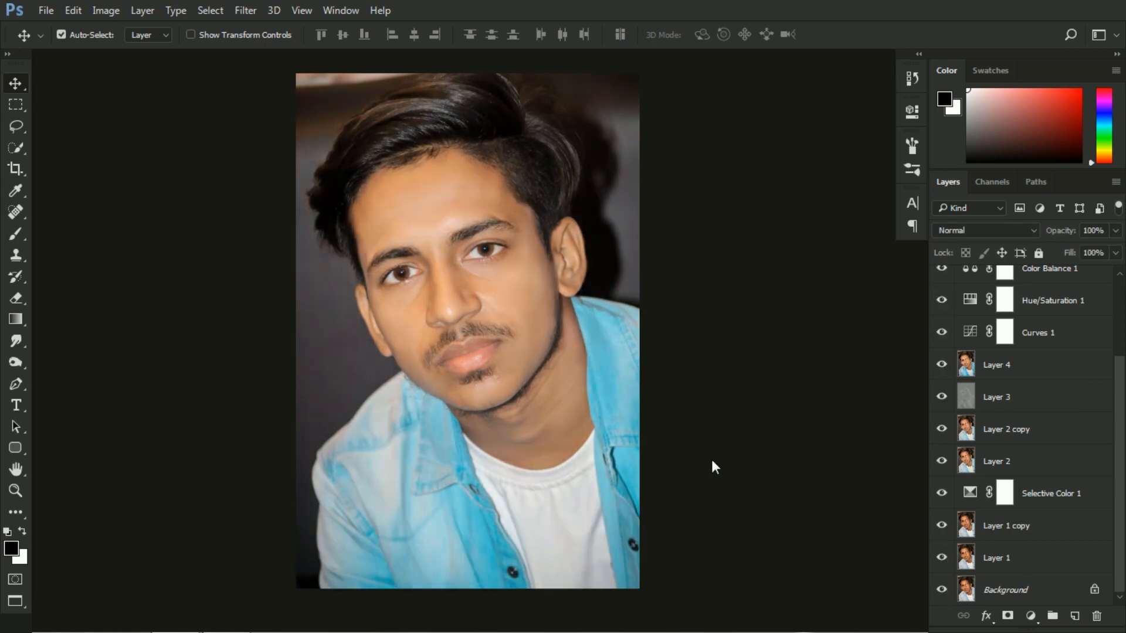